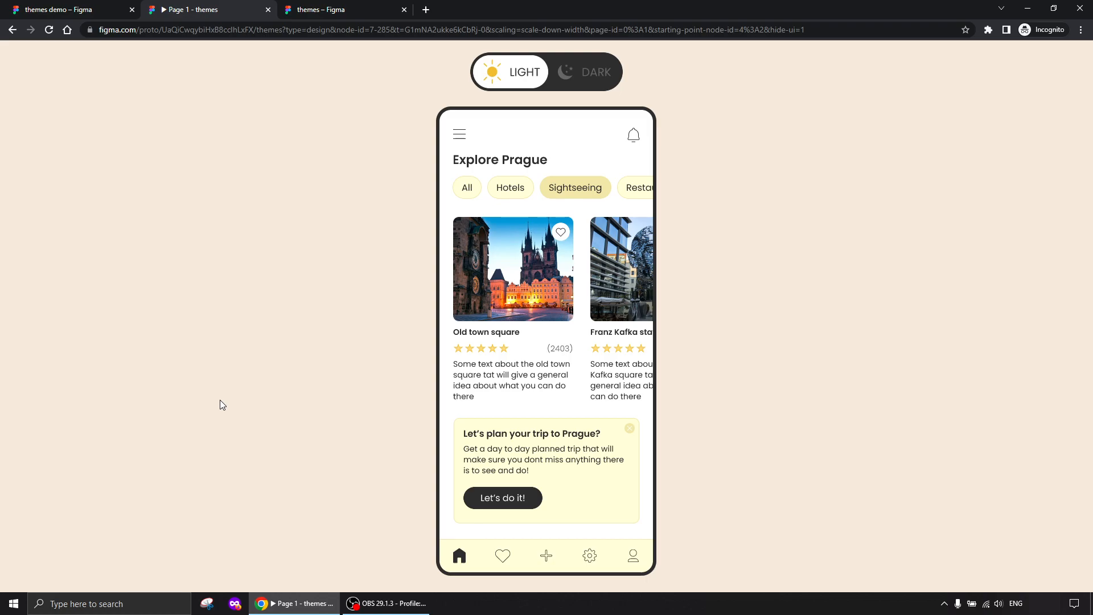
- Preview the prototype's theme switching by toggling between the dark and light modes
{"action": "left_click", "coordinate": [594, 72]}
{"action": "left_click", "coordinate": [524, 76]}
{"action": "left_click", "coordinate": [586, 77]}
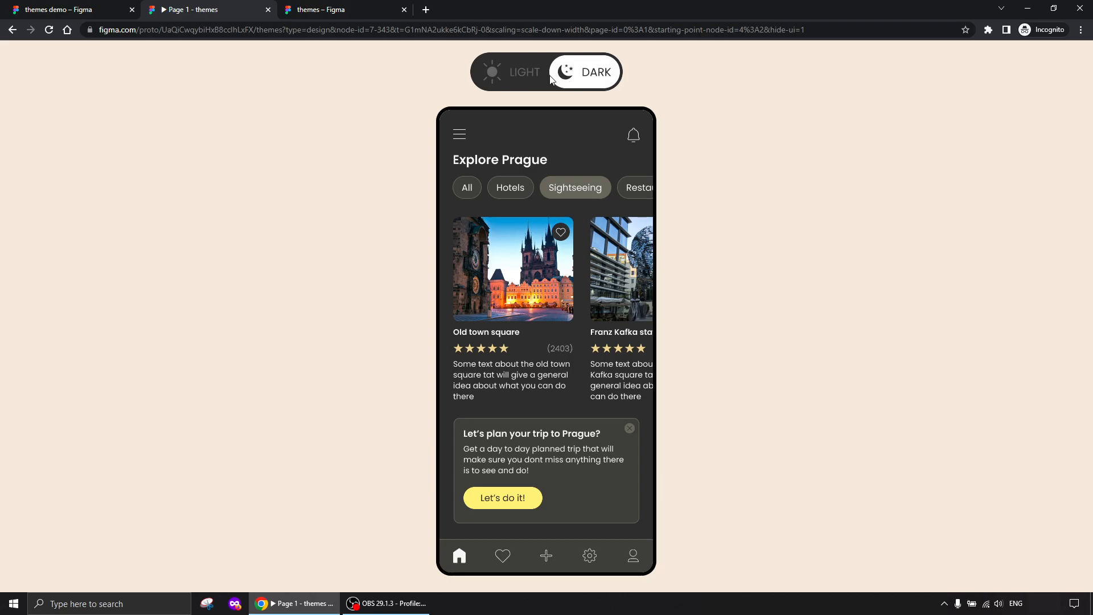
{"action": "left_click", "coordinate": [509, 83]}
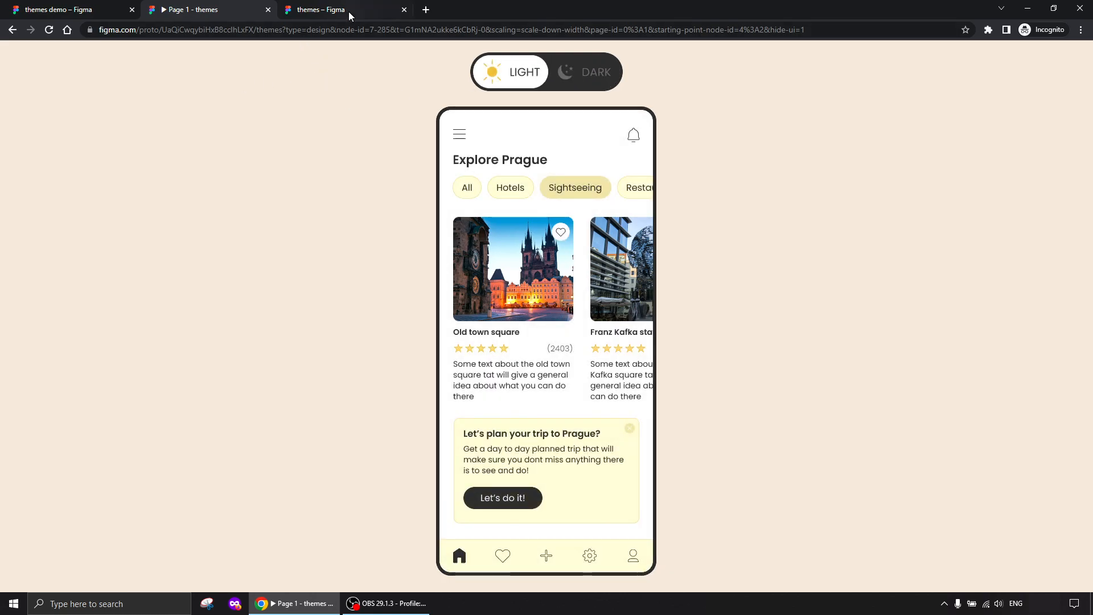
- In the themes demo file, move the light screen into the Dark frame and back into the Light frame
{"action": "left_click", "coordinate": [120, 10]}
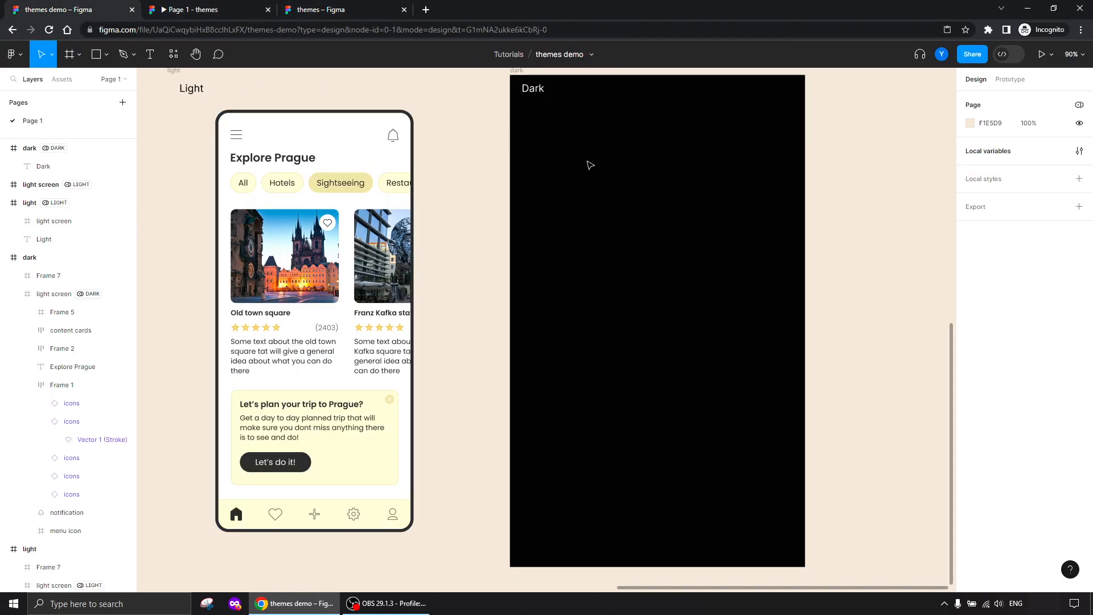
{"action": "left_click_drag", "start_coordinate": [475, 188], "coordinate": [475, 190]}
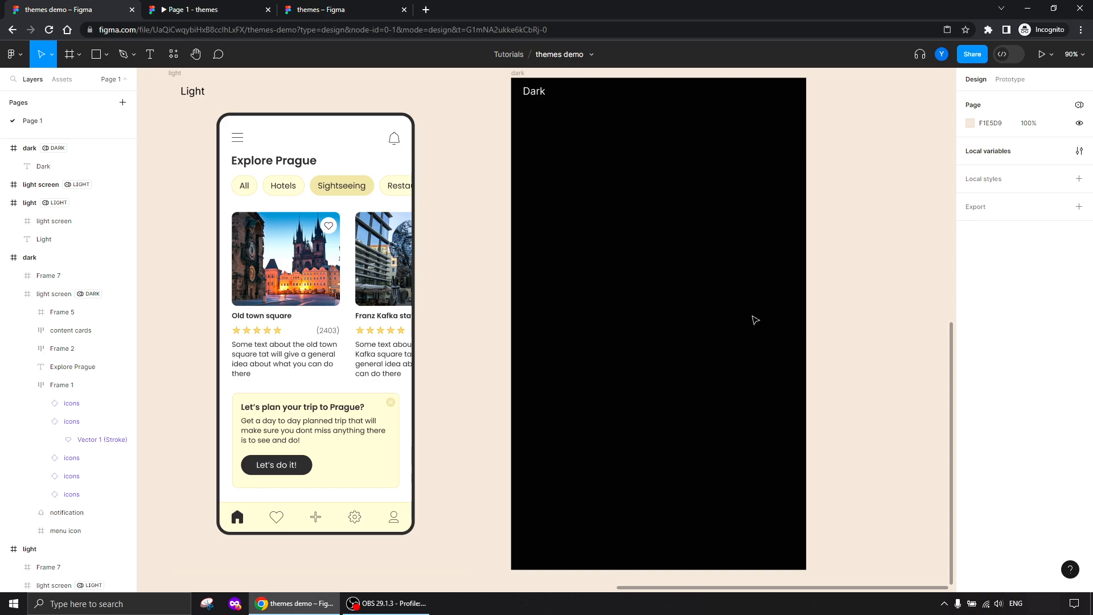
{"action": "left_click", "coordinate": [315, 329]}
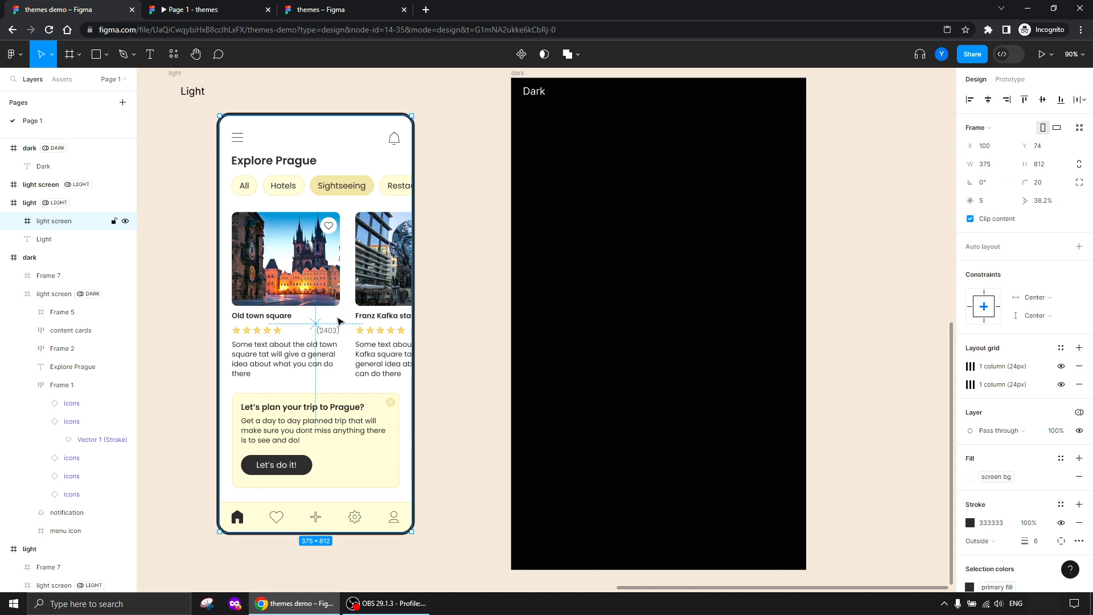
{"action": "left_click_drag", "start_coordinate": [316, 316], "coordinate": [653, 285]}
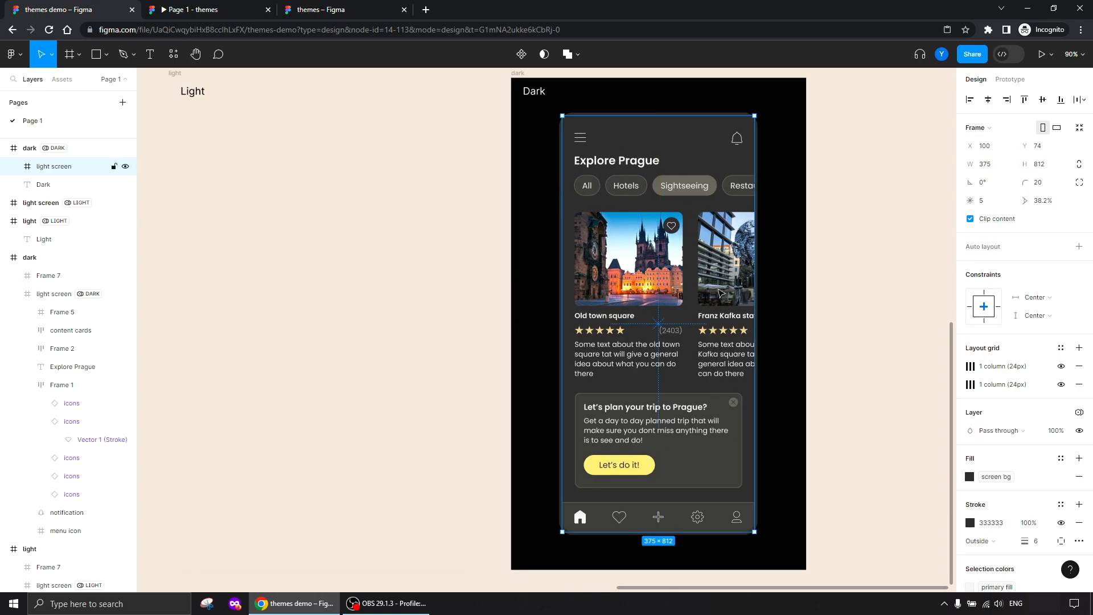
{"action": "left_click_drag", "start_coordinate": [701, 333], "coordinate": [356, 350]}
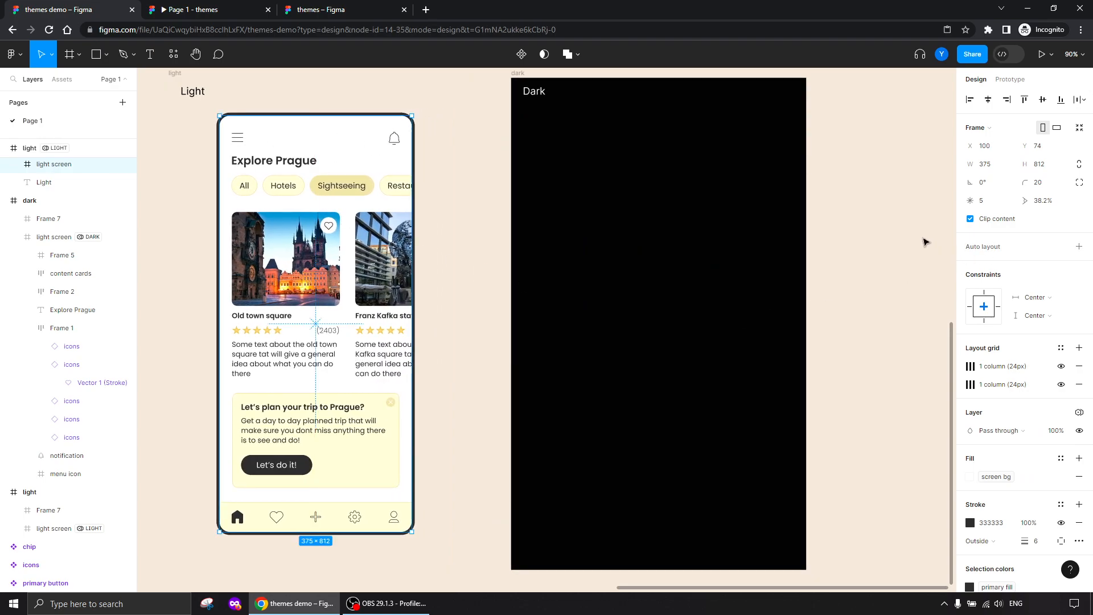
{"action": "left_click", "coordinate": [881, 234]}
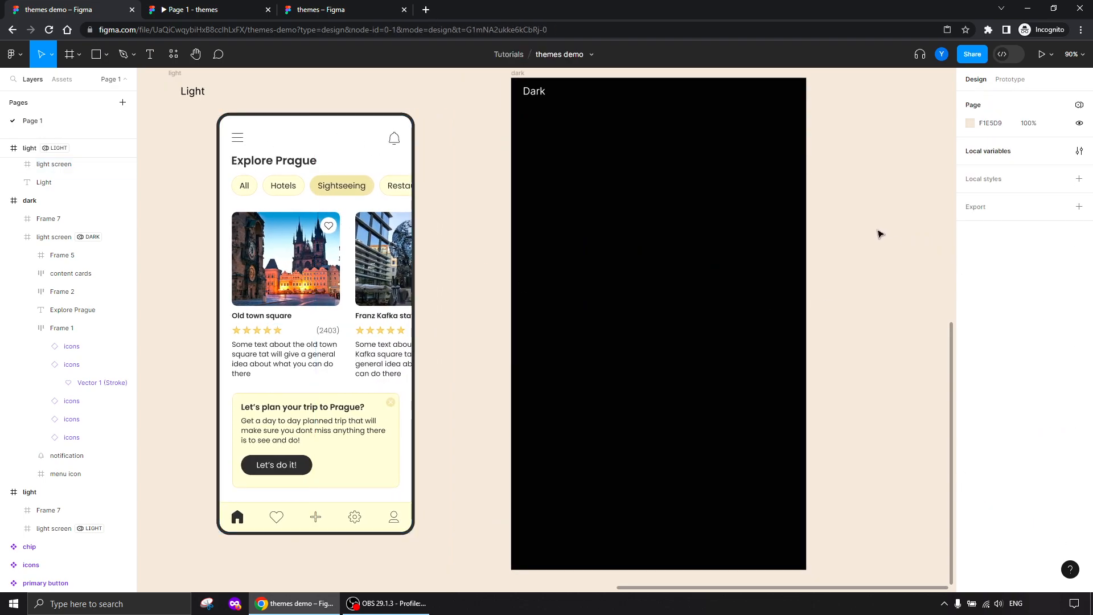
- In the themes file, move the three mode labels up so #000000 lines up with the arrow to the "Button fill" variable
{"action": "left_click", "coordinate": [342, 10]}
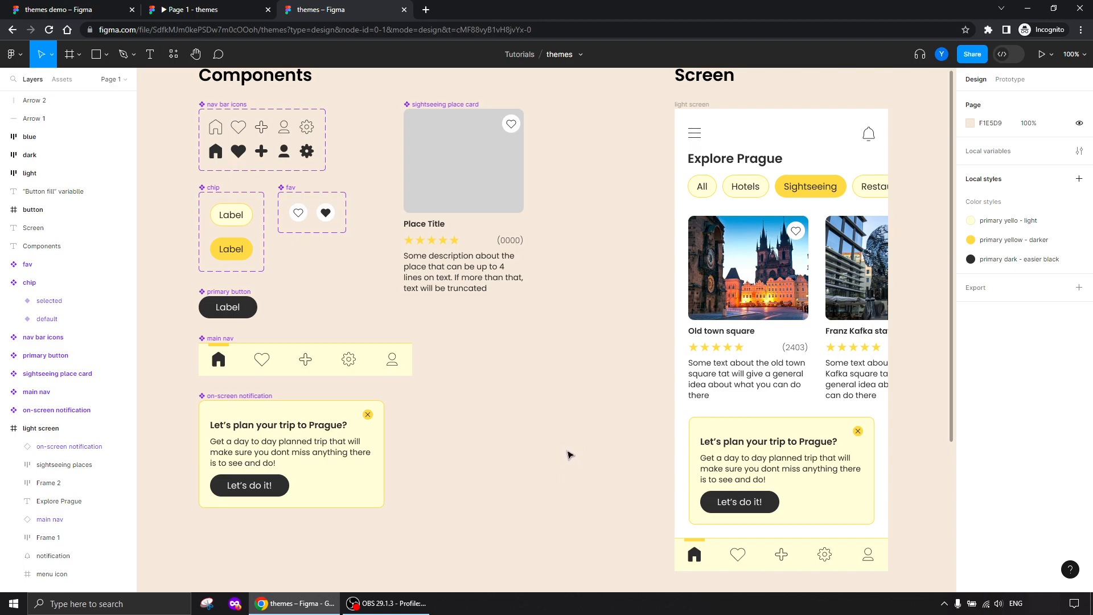
{"action": "left_click_drag", "start_coordinate": [464, 562], "coordinate": [572, 183]}
{"action": "left_click_drag", "start_coordinate": [472, 500], "coordinate": [485, 467]}
{"action": "key", "text": "ctrl+plus"}
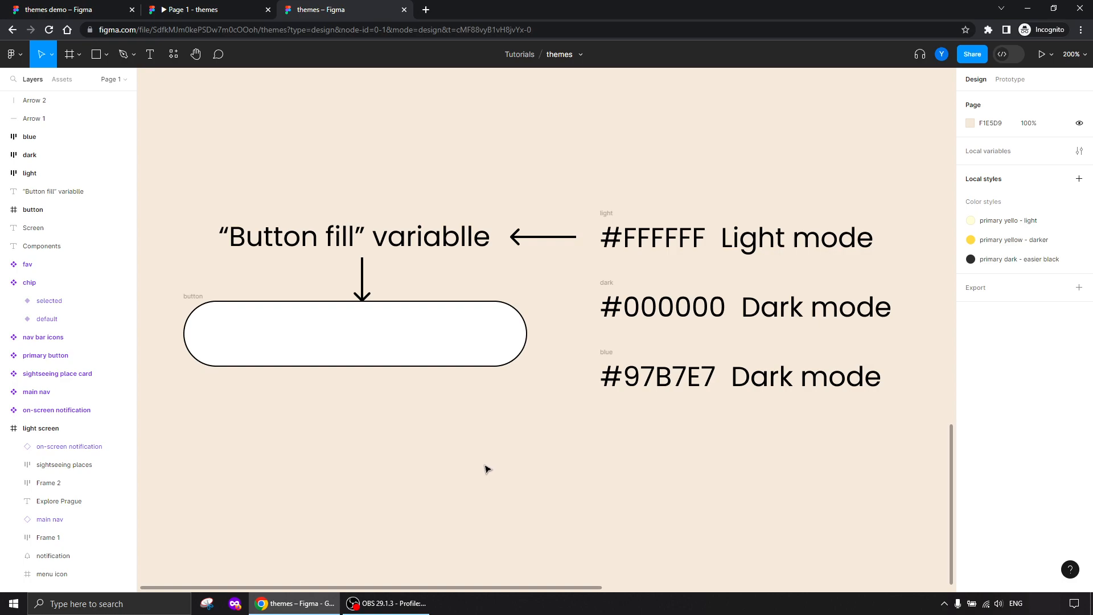
{"action": "left_click", "coordinate": [228, 362]}
{"action": "left_click", "coordinate": [370, 353]}
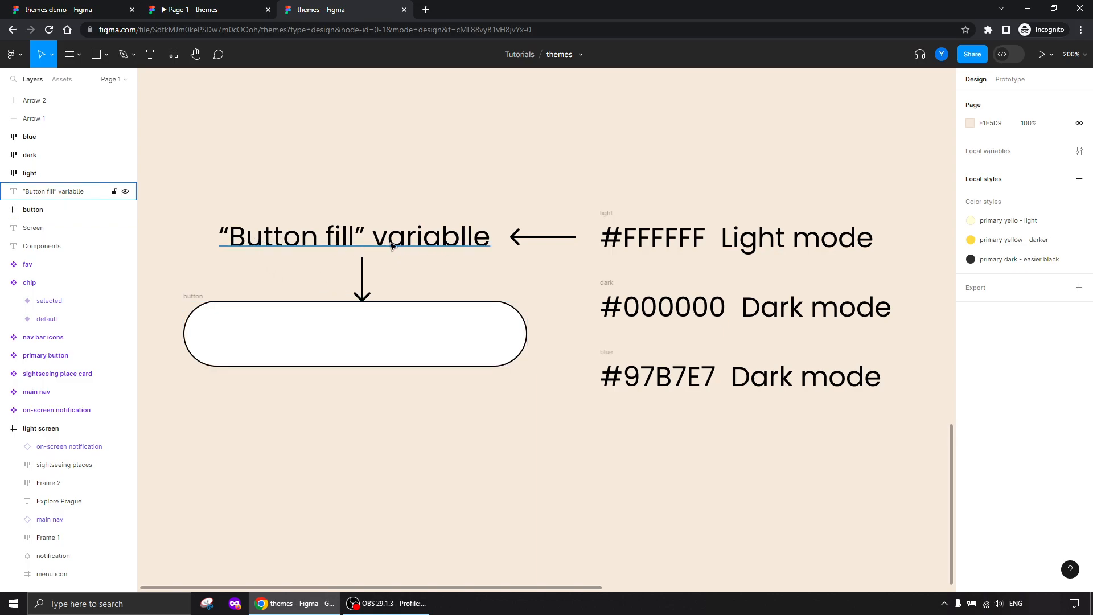
{"action": "left_click_drag", "start_coordinate": [925, 173], "coordinate": [593, 460]}
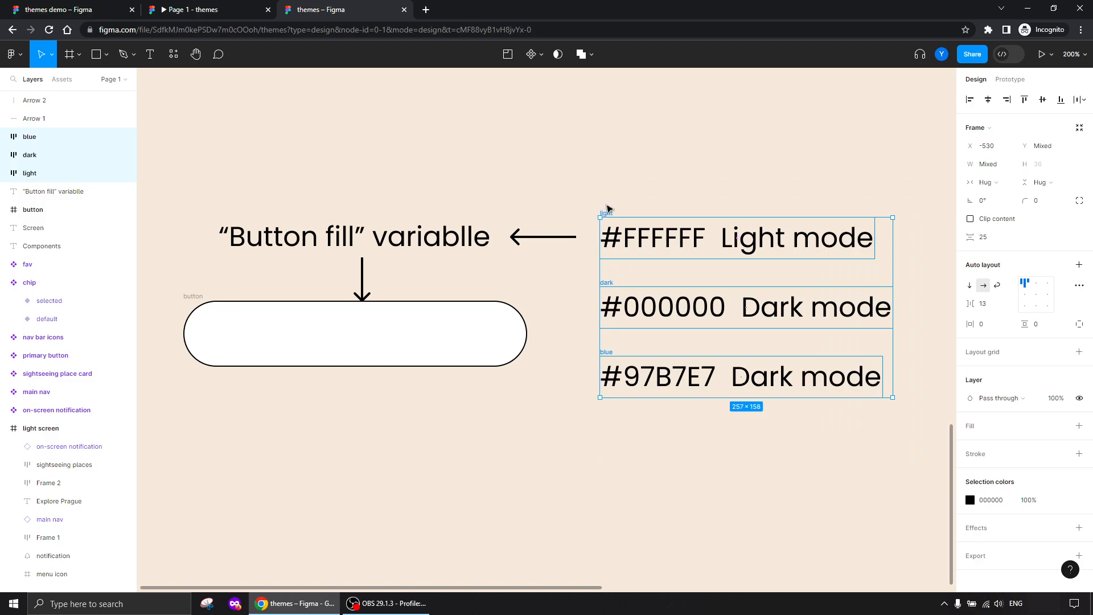
{"action": "left_click_drag", "start_coordinate": [646, 324], "coordinate": [634, 257]}
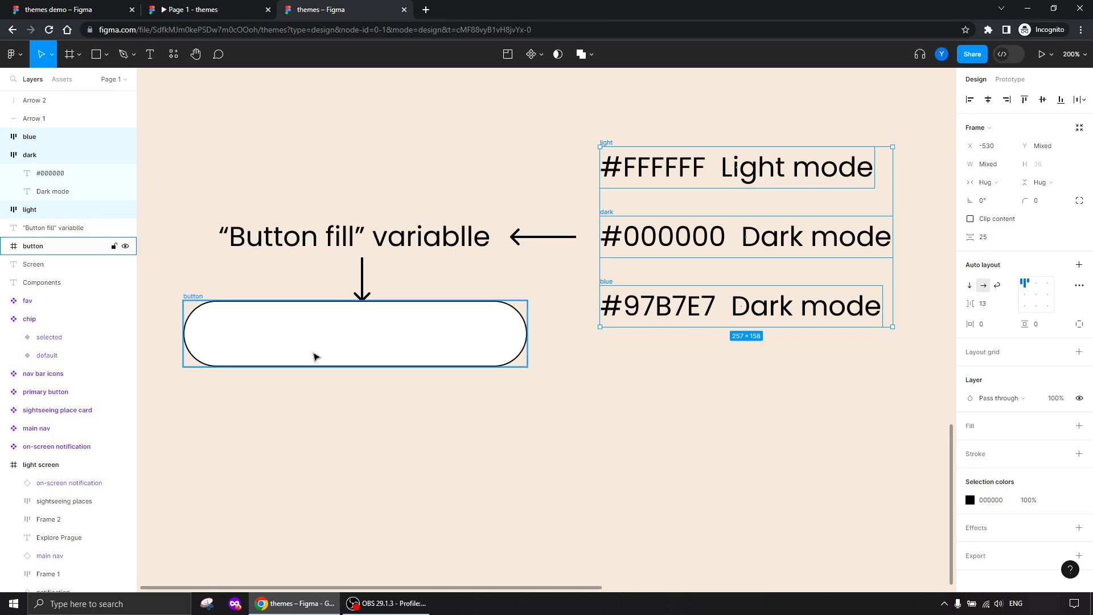
- Set the fill of the button below the "Button fill" text to black, 000000
{"action": "left_click", "coordinate": [293, 336]}
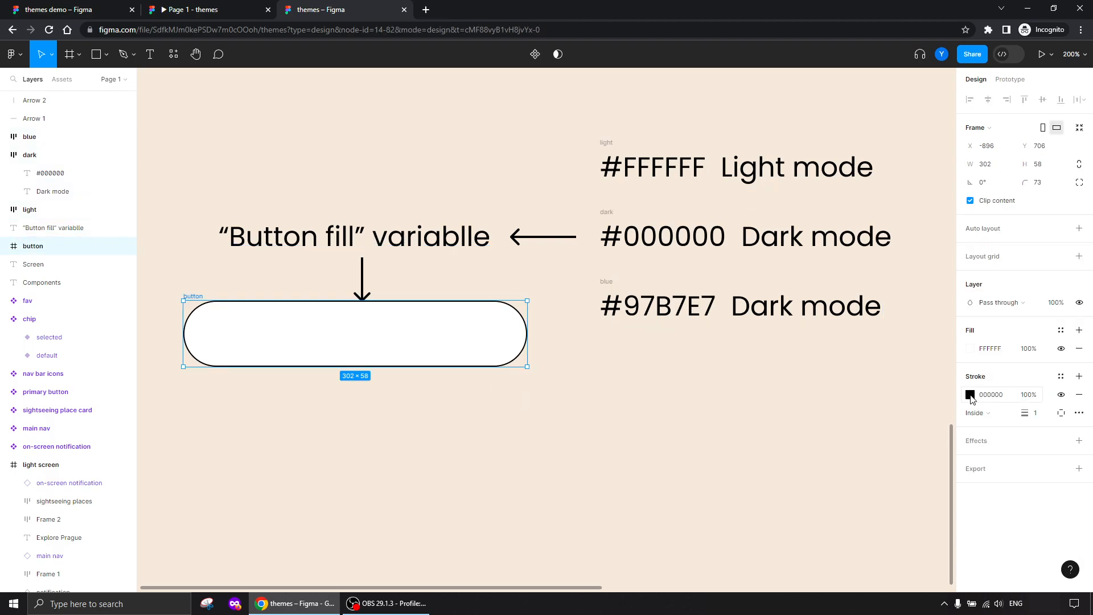
{"action": "left_click", "coordinate": [969, 395]}
{"action": "left_click", "coordinate": [965, 349]}
{"action": "left_click_drag", "start_coordinate": [893, 359], "coordinate": [763, 427]}
{"action": "left_click", "coordinate": [535, 413]}
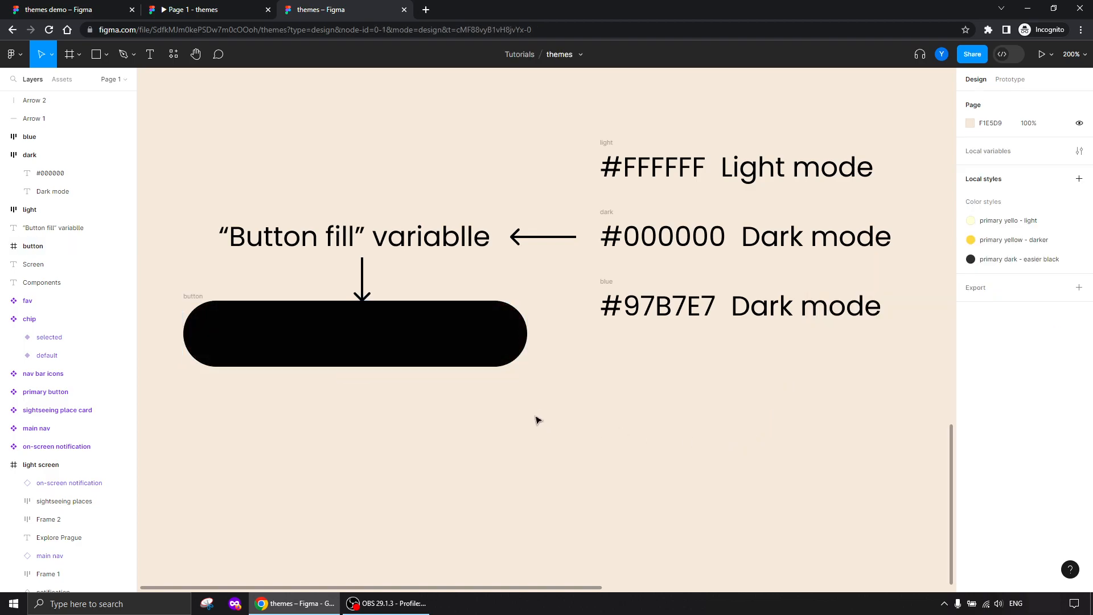
- Move the three mode labels up until #97B7E7 lines up with the arrow, and copy that hex code
{"action": "left_click_drag", "start_coordinate": [929, 105], "coordinate": [586, 419]}
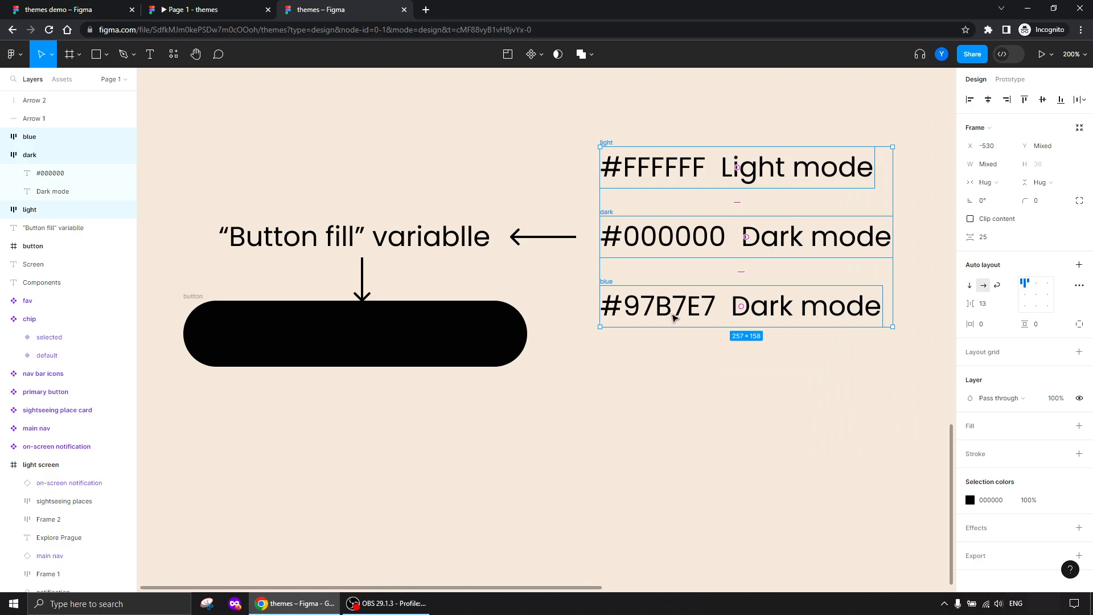
{"action": "left_click_drag", "start_coordinate": [683, 318], "coordinate": [679, 251]}
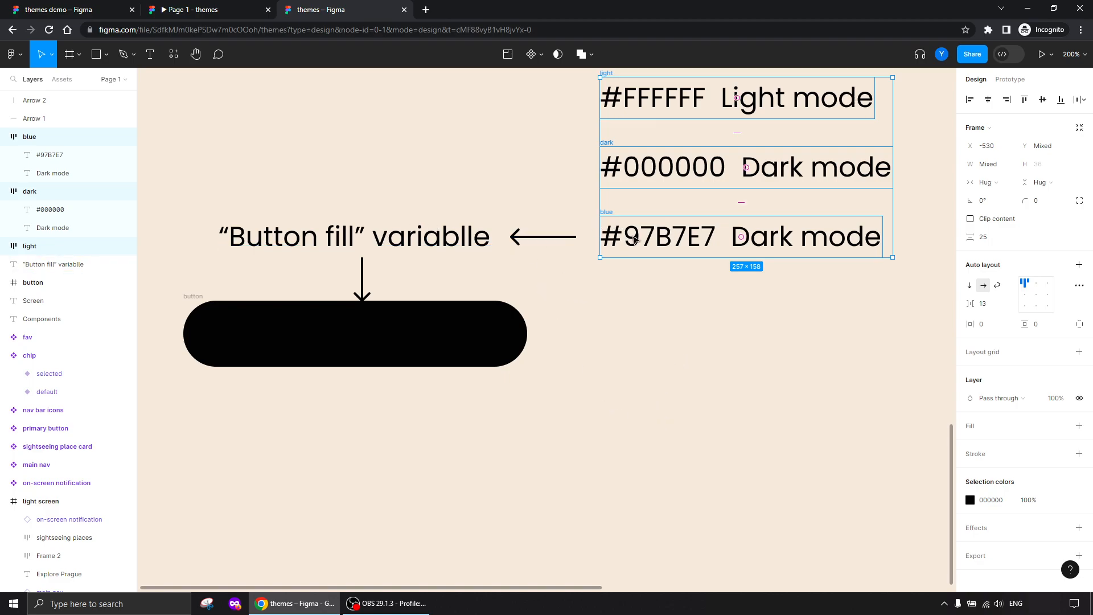
{"action": "double_click", "coordinate": [648, 235]}
{"action": "double_click", "coordinate": [648, 236]}
{"action": "double_click", "coordinate": [648, 236]}
{"action": "key", "text": "ctrl+c"}
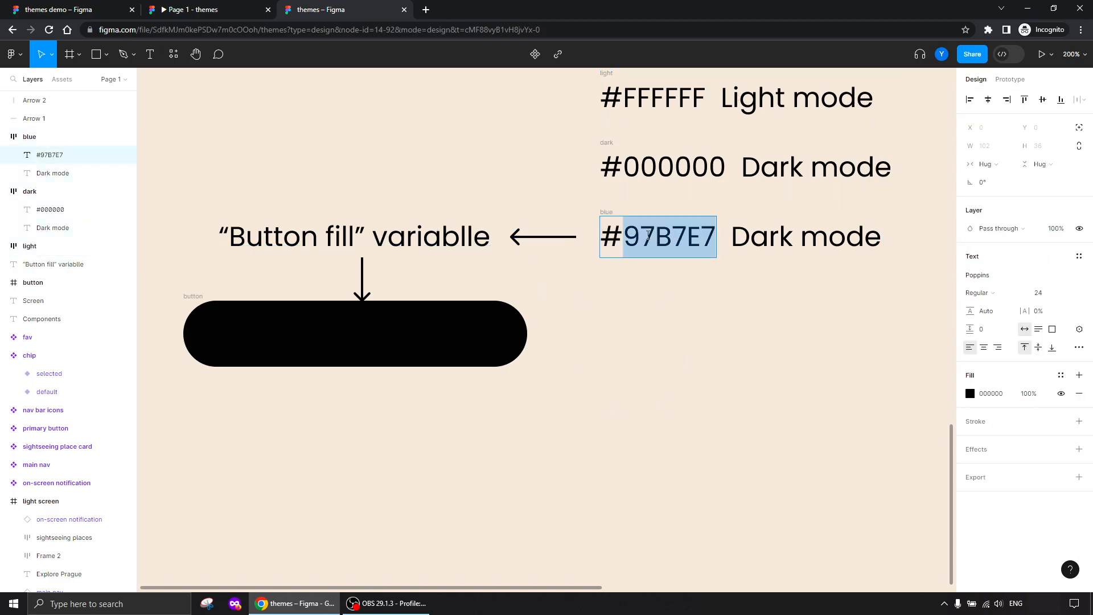
- Set the button's fill to the copied blue, 97B7E7
{"action": "left_click", "coordinate": [996, 394]}
{"action": "key", "text": "Escape"}
{"action": "left_click", "coordinate": [459, 346]}
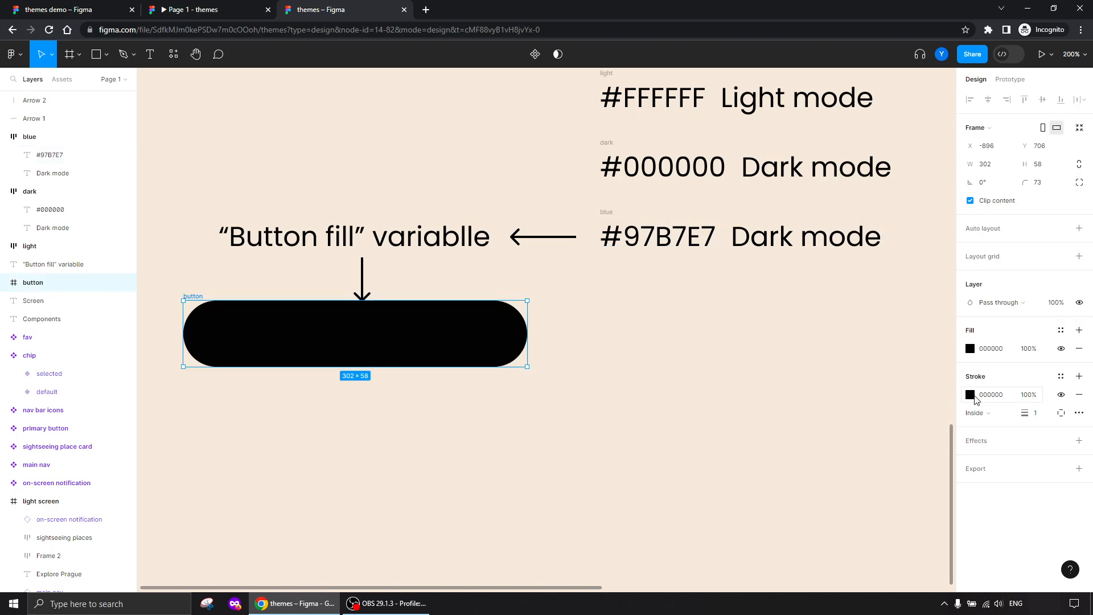
{"action": "left_click", "coordinate": [996, 353]}
{"action": "key", "text": "ctrl+v"}
{"action": "key", "text": "Return"}
{"action": "left_click", "coordinate": [613, 431]}
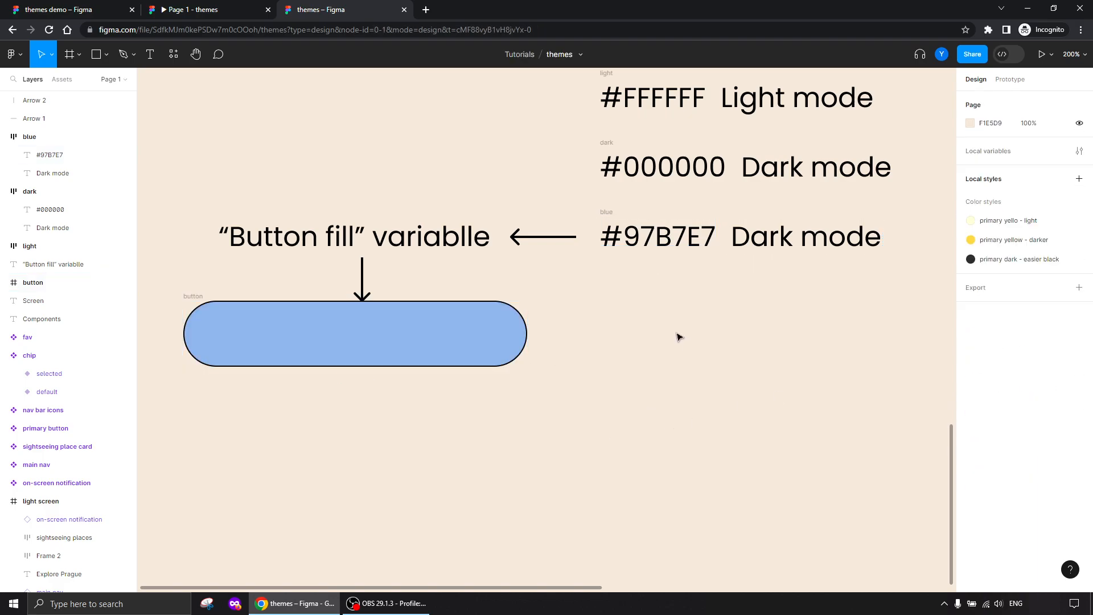
- Inspect which color styles the on-screen notification component uses
{"action": "scroll", "coordinate": [678, 336], "scroll_direction": "up", "scroll_amount": 2}
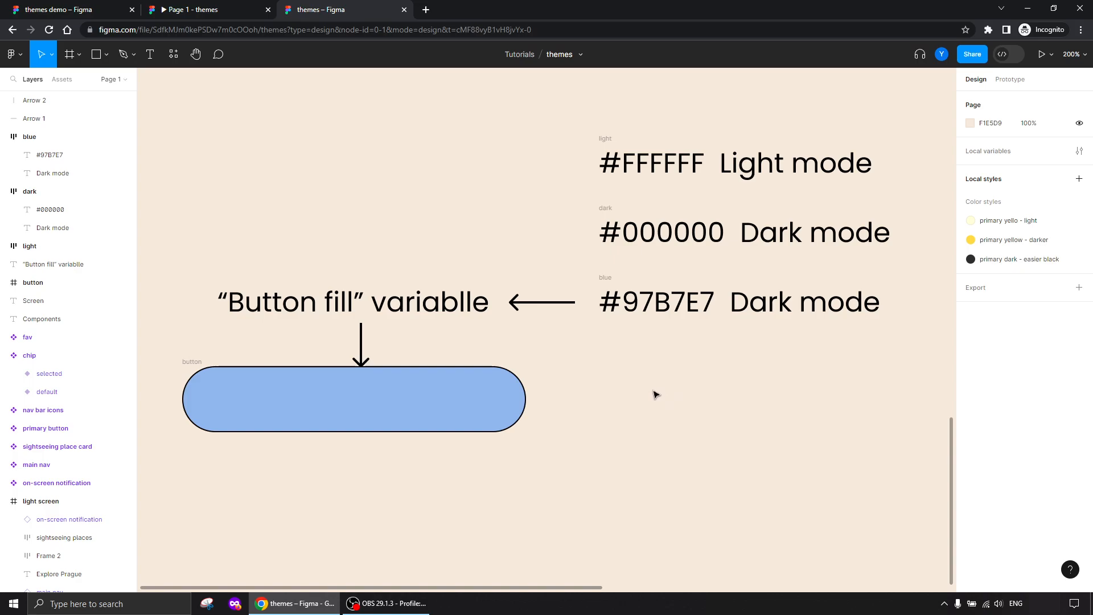
{"action": "key", "text": "ctrl+minus"}
{"action": "left_click_drag", "start_coordinate": [708, 218], "coordinate": [509, 458]}
{"action": "left_click_drag", "start_coordinate": [555, 314], "coordinate": [542, 429]}
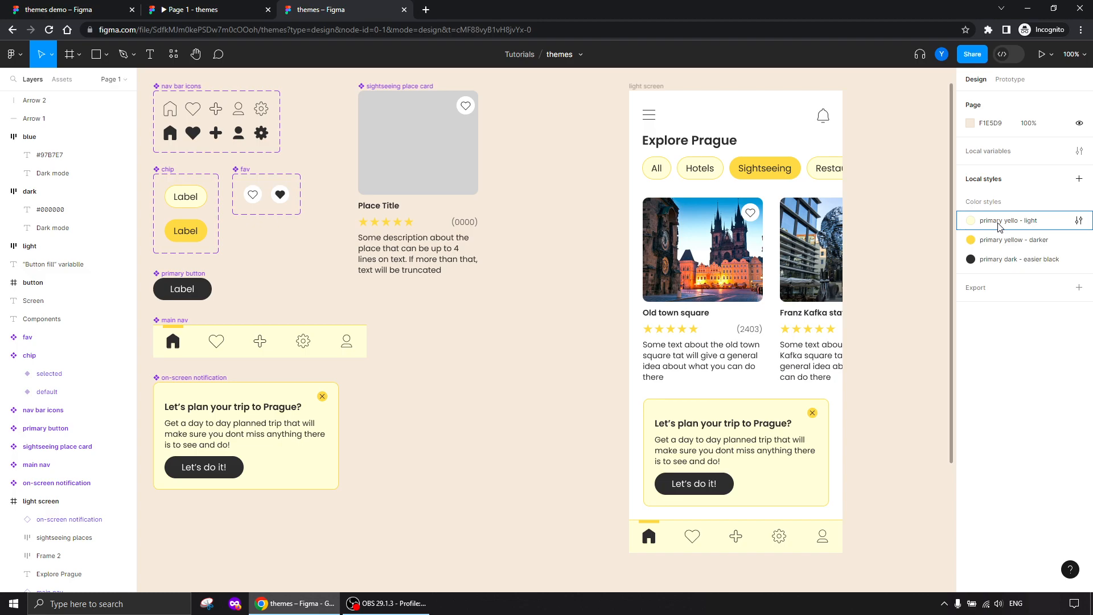
{"action": "left_click", "coordinate": [263, 420]}
{"action": "scroll", "coordinate": [1019, 446], "scroll_direction": "down", "scroll_amount": 3}
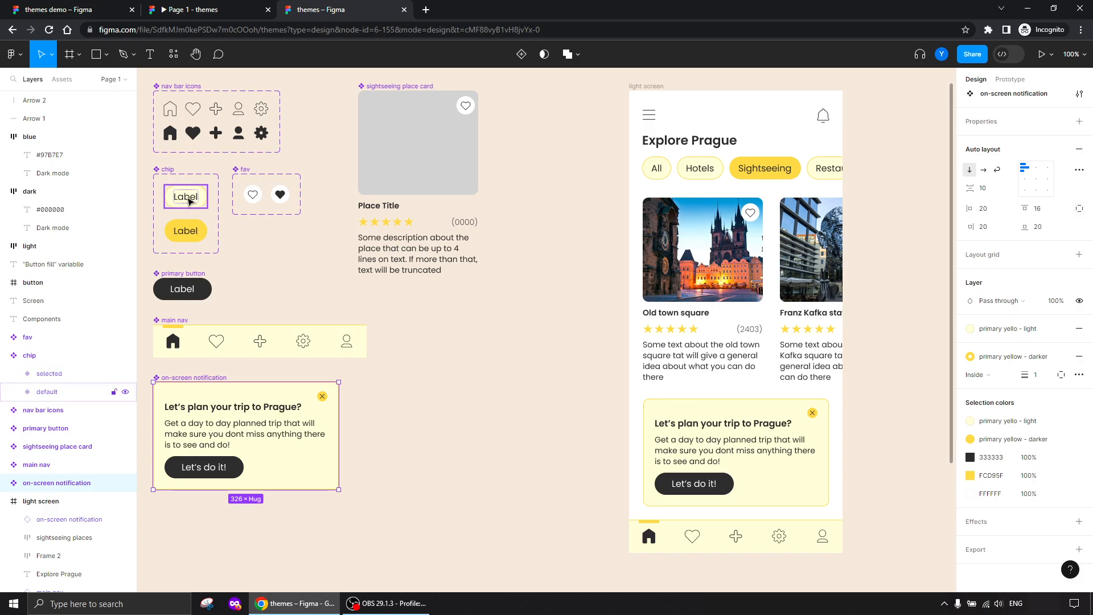
{"action": "left_click", "coordinate": [525, 336]}
- Try the pink FFD8D8 in the "primary yello - light" color style, undo it and close the style editor
{"action": "mouse_move", "coordinate": [1079, 223]}
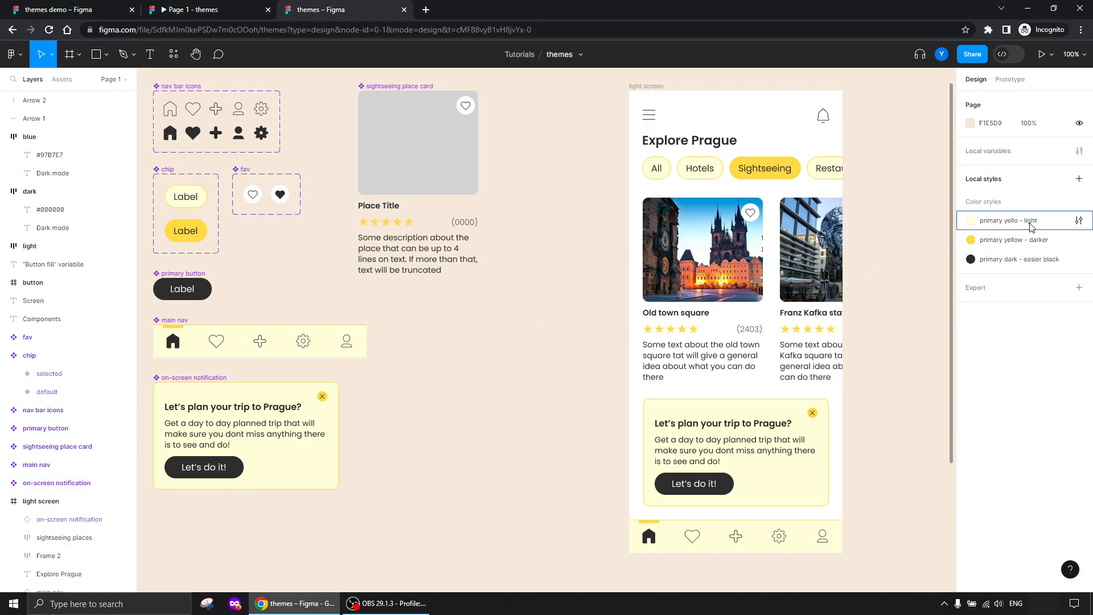
{"action": "left_click", "coordinate": [1079, 222]}
{"action": "left_click_drag", "start_coordinate": [893, 225], "coordinate": [593, 331]}
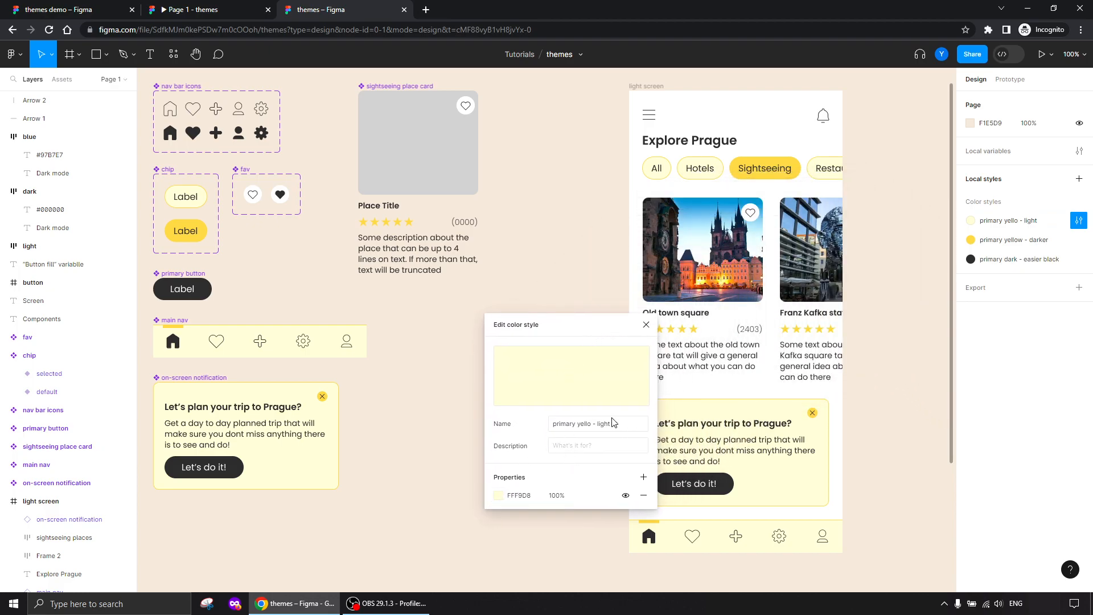
{"action": "left_click", "coordinate": [496, 498]}
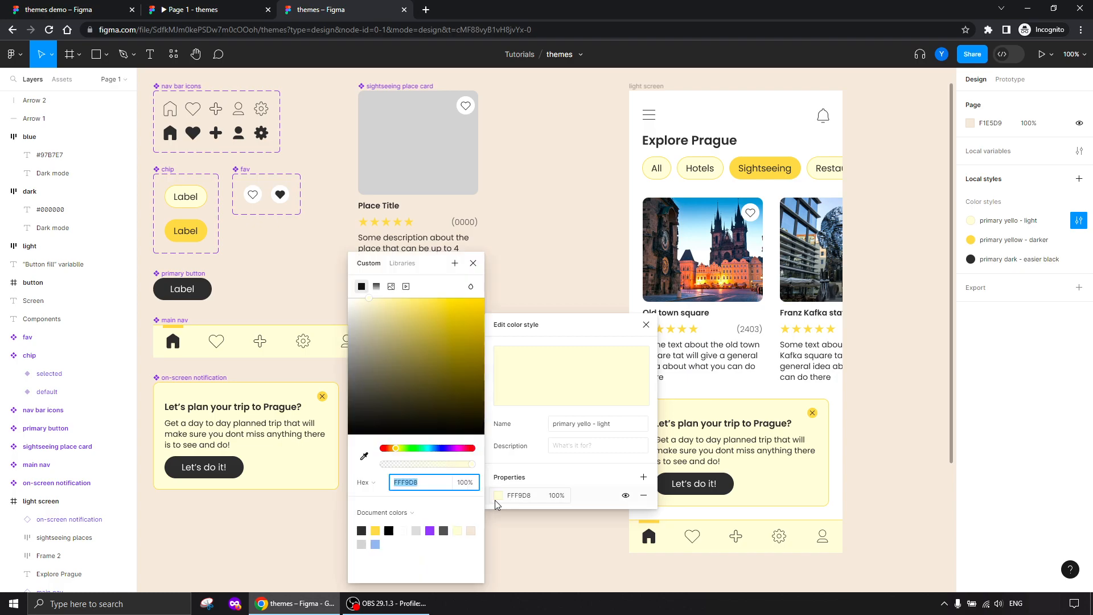
{"action": "left_click_drag", "start_coordinate": [397, 451], "coordinate": [383, 449]}
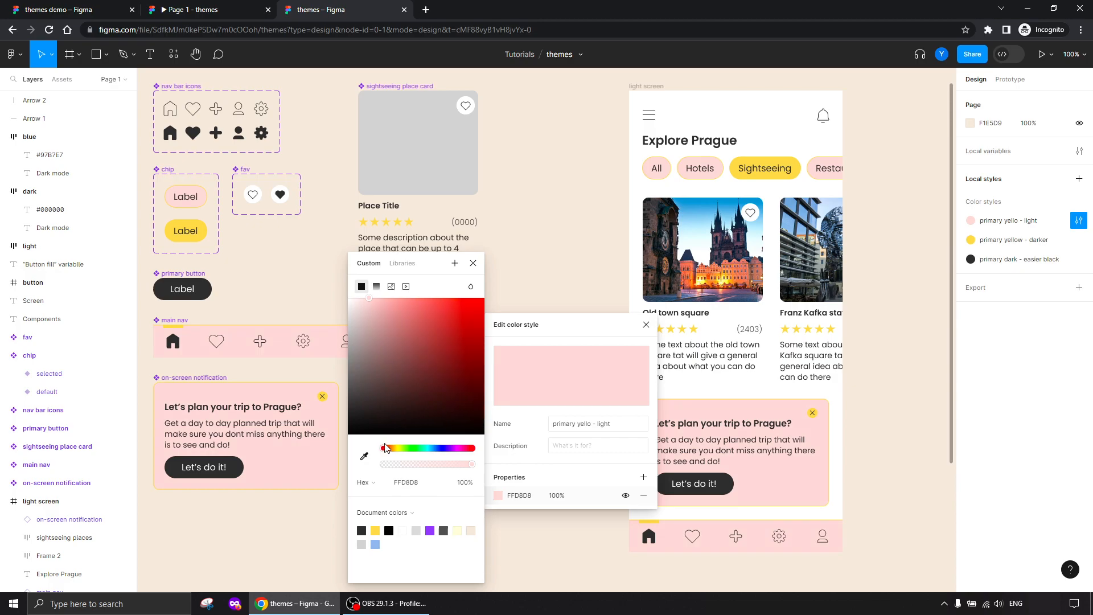
{"action": "key", "text": "ctrl+z"}
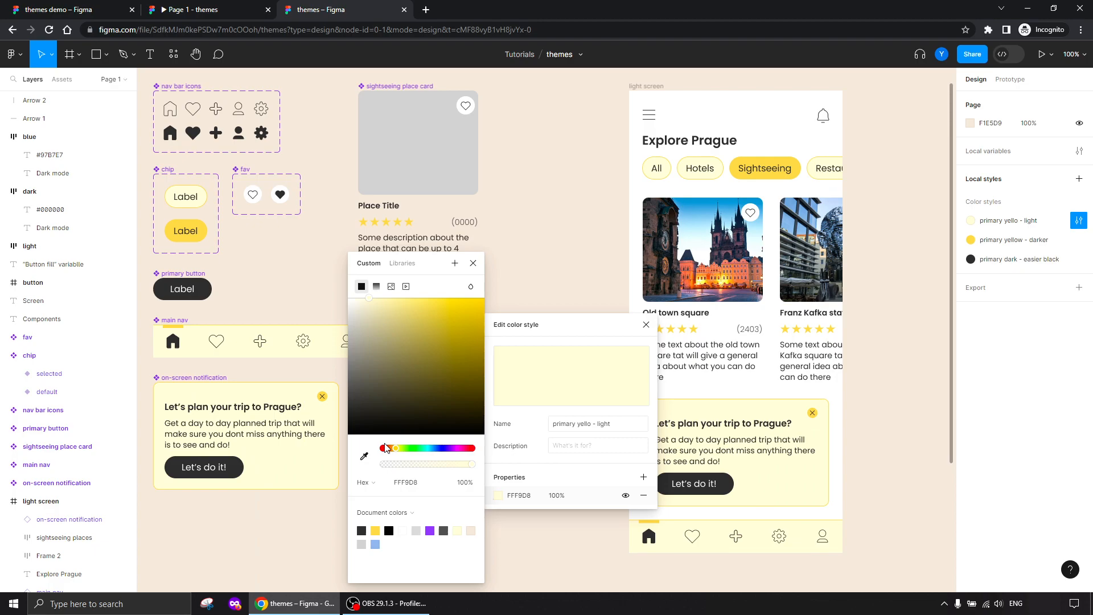
{"action": "left_click", "coordinate": [474, 264]}
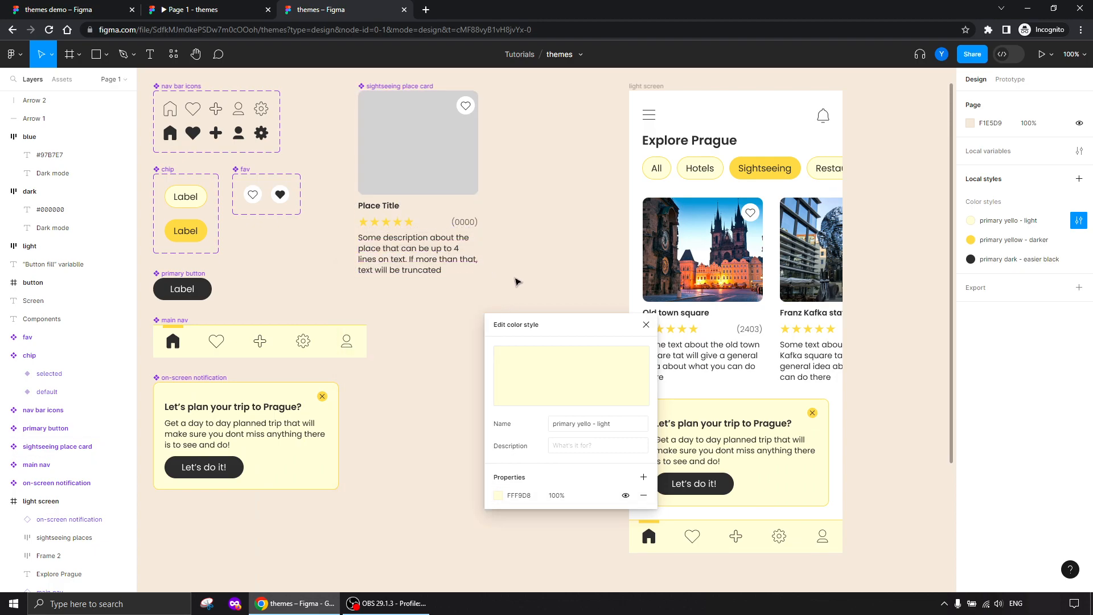
{"action": "left_click", "coordinate": [645, 324]}
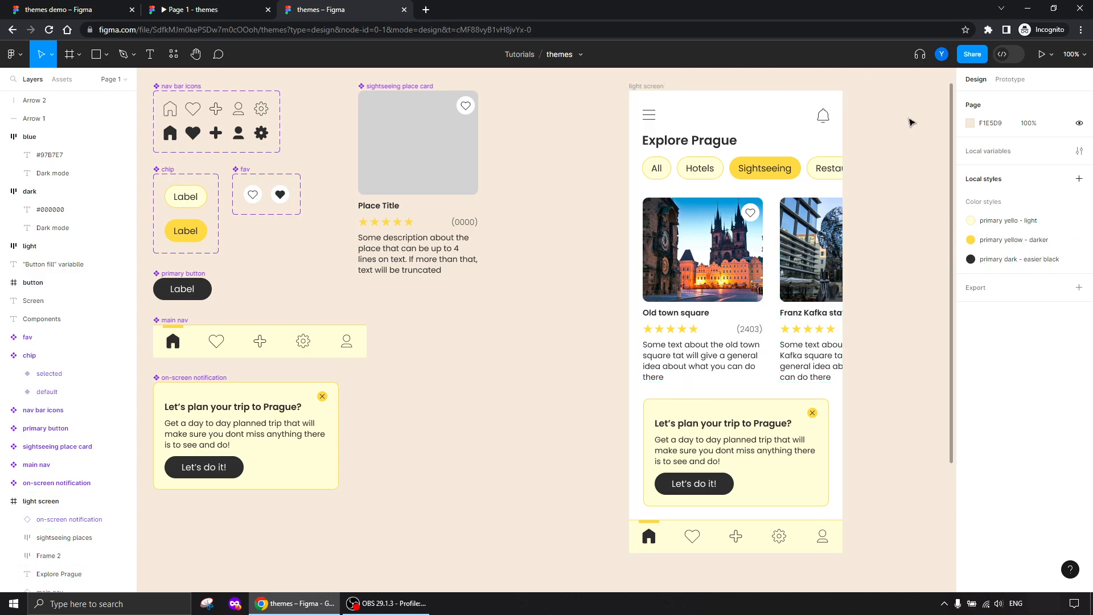
{"action": "left_click", "coordinate": [332, 473]}
{"action": "left_click", "coordinate": [359, 444]}
{"action": "left_click_drag", "start_coordinate": [418, 505], "coordinate": [544, 214]}
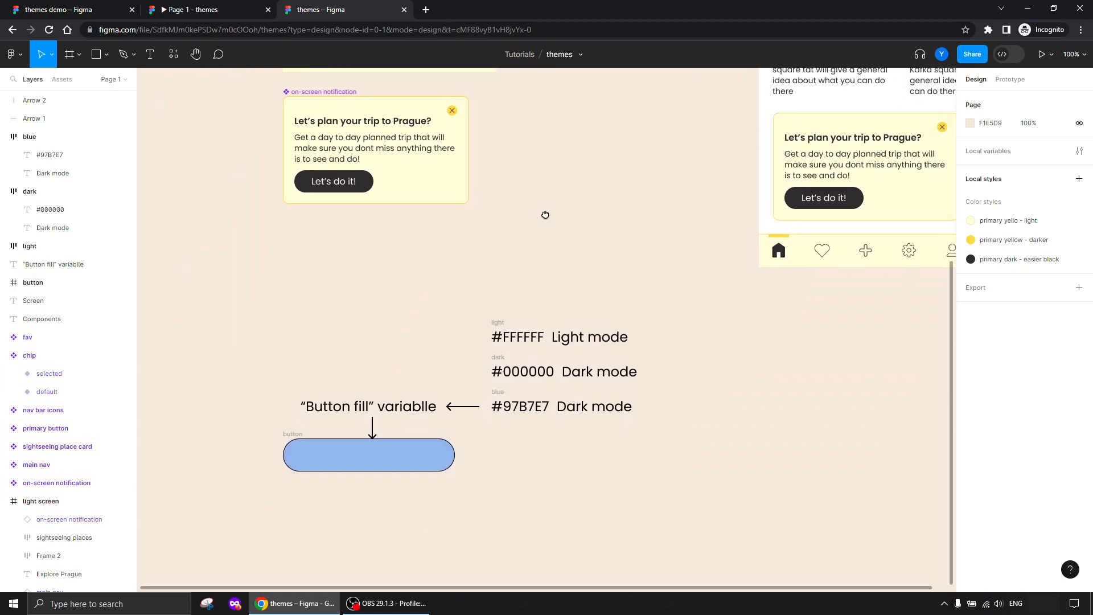
{"action": "left_click_drag", "start_coordinate": [561, 163], "coordinate": [468, 453]}
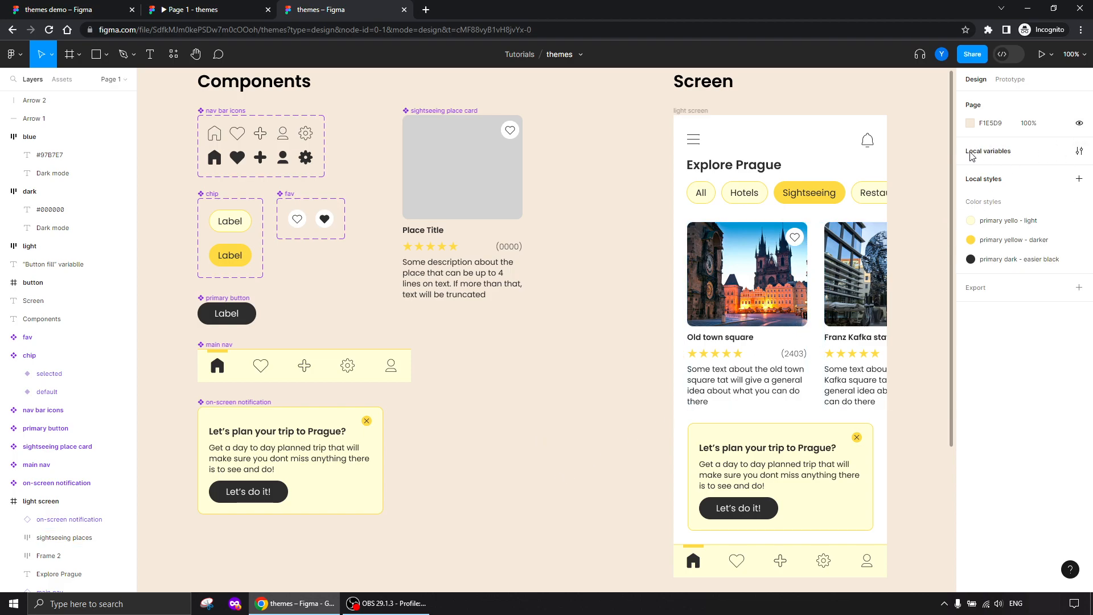
- Open the file's local variables and show the collection sidebar
{"action": "left_click", "coordinate": [1079, 152]}
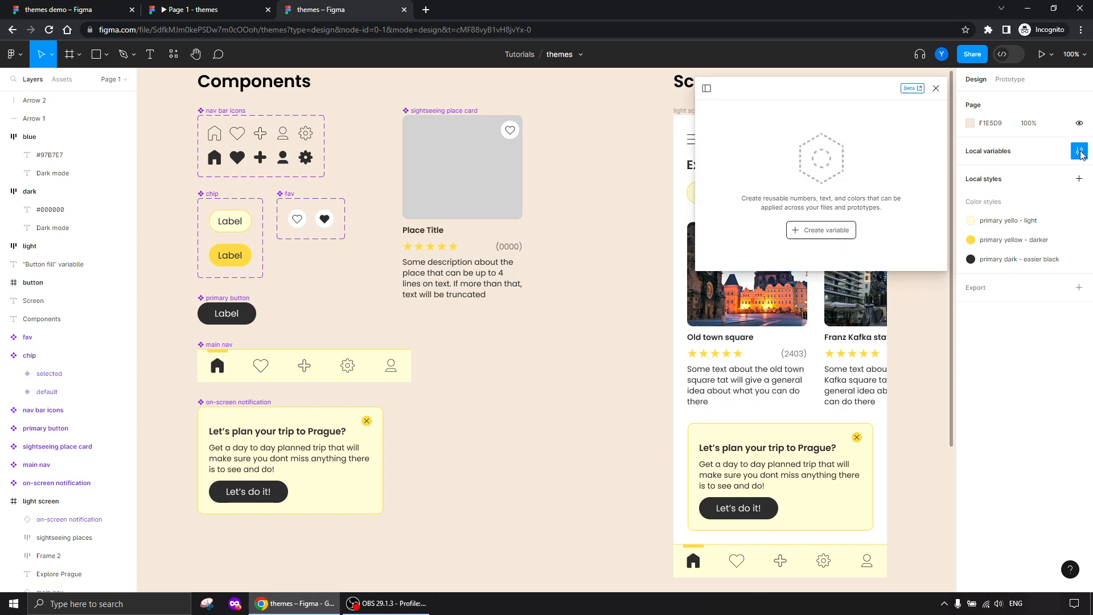
{"action": "left_click_drag", "start_coordinate": [807, 97], "coordinate": [567, 178]}
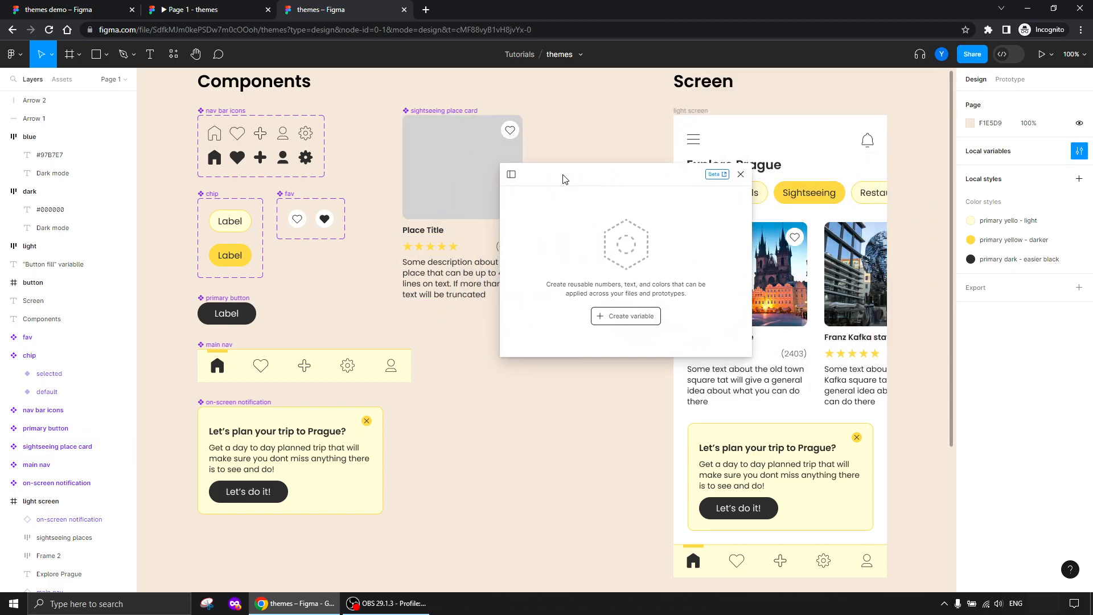
{"action": "left_click", "coordinate": [511, 174]}
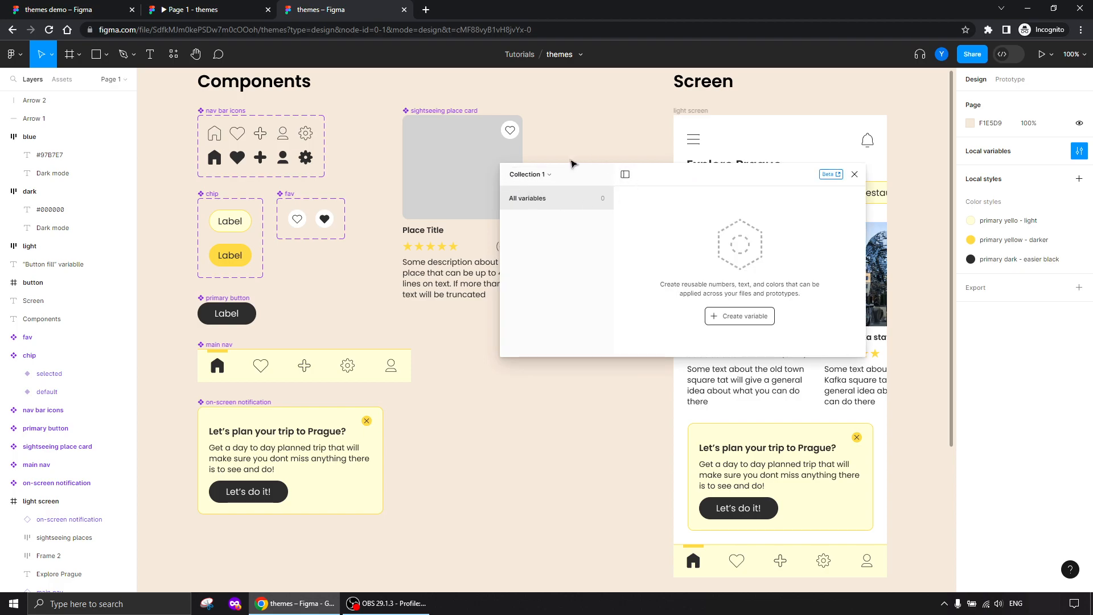
- Rename the variable collection as Themes
{"action": "left_click", "coordinate": [538, 174]}
{"action": "left_click", "coordinate": [505, 221]}
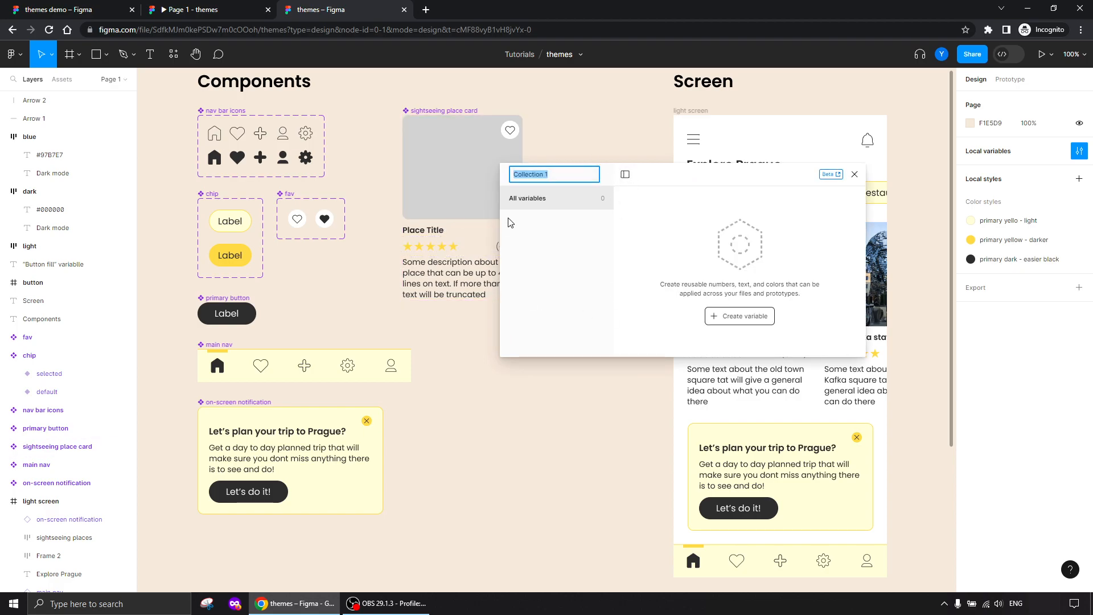
{"action": "type", "text": "Themes"}
{"action": "key", "text": "Return"}
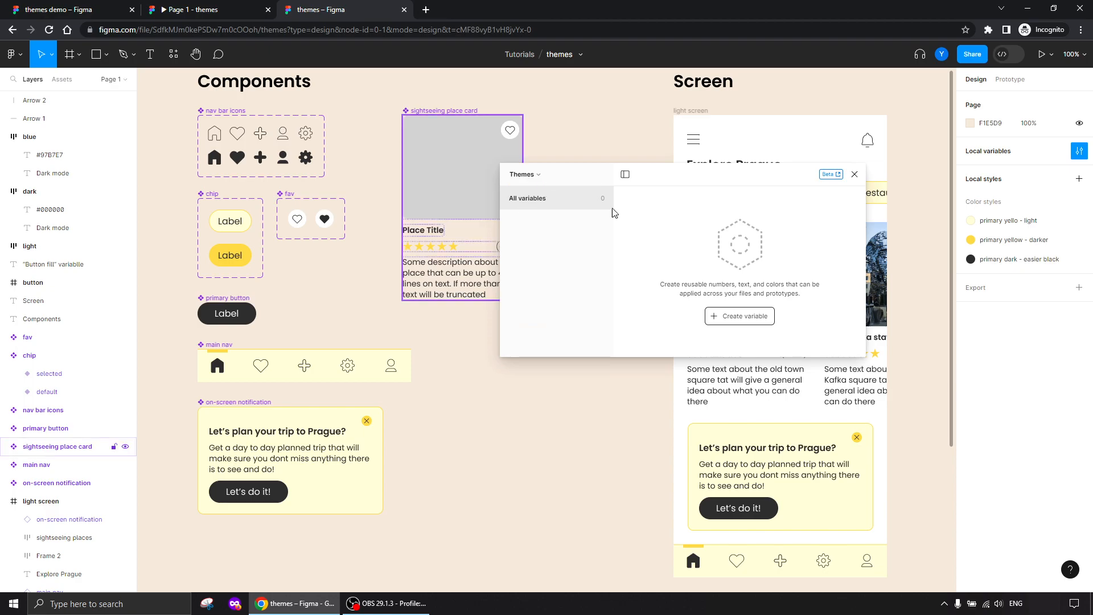
{"action": "left_click_drag", "start_coordinate": [705, 182], "coordinate": [678, 222]}
- Create a color variable named "primary color" with the value 333333
{"action": "left_click", "coordinate": [702, 363]}
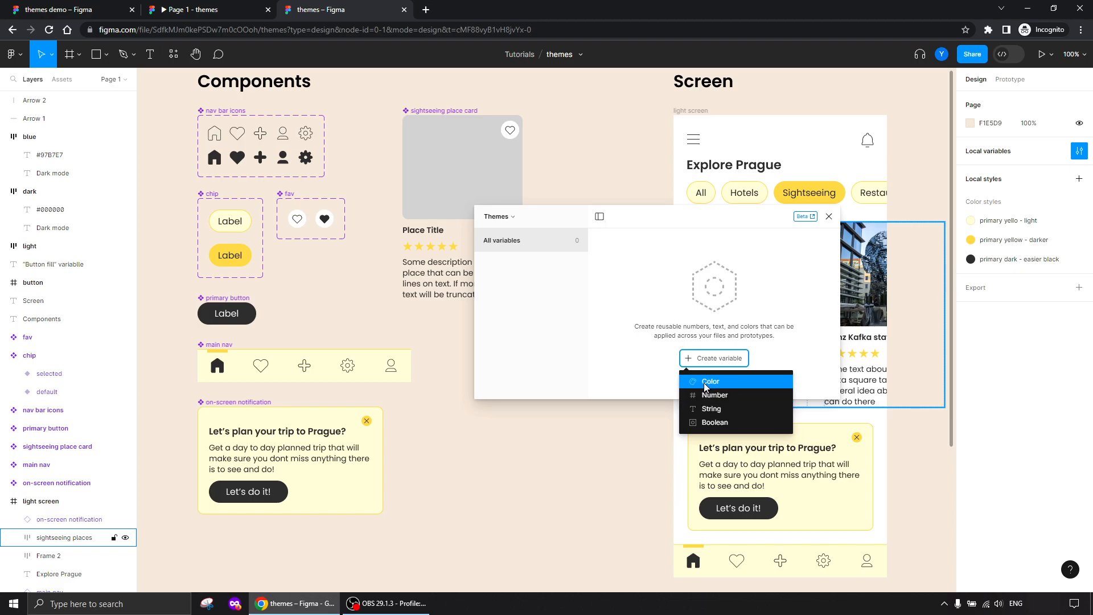
{"action": "left_click", "coordinate": [708, 381]}
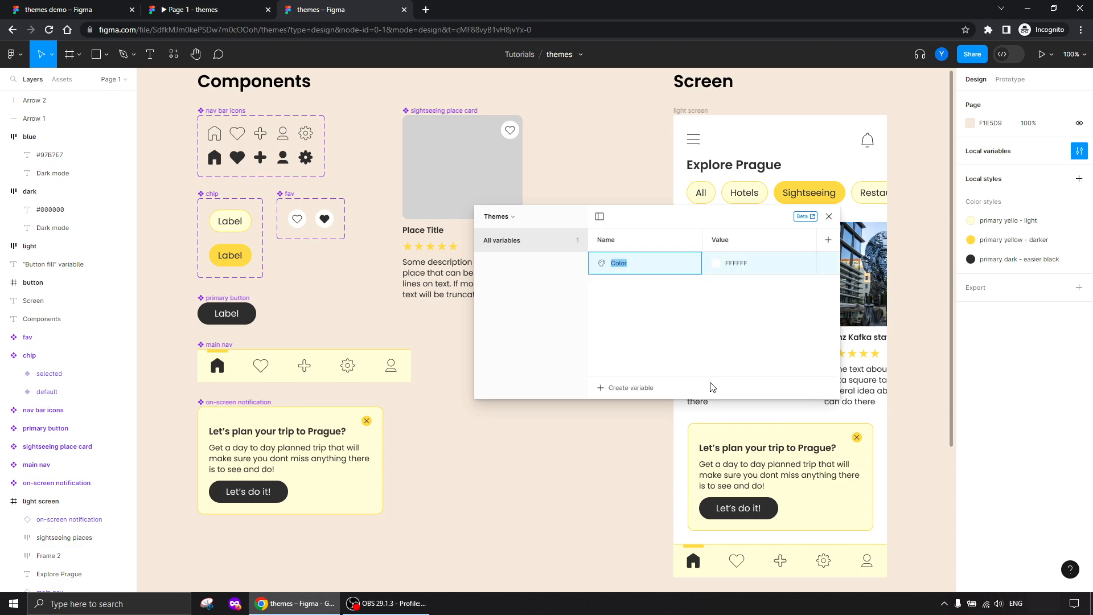
{"action": "type", "text": "primary color"}
{"action": "key", "text": "Return"}
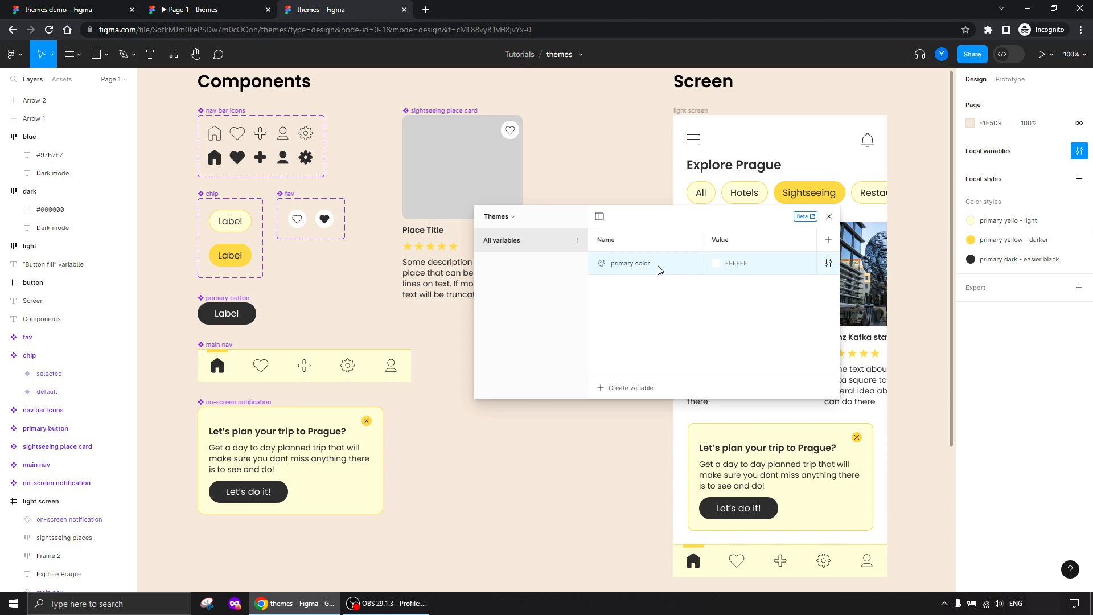
{"action": "left_click_drag", "start_coordinate": [671, 215], "coordinate": [542, 216]}
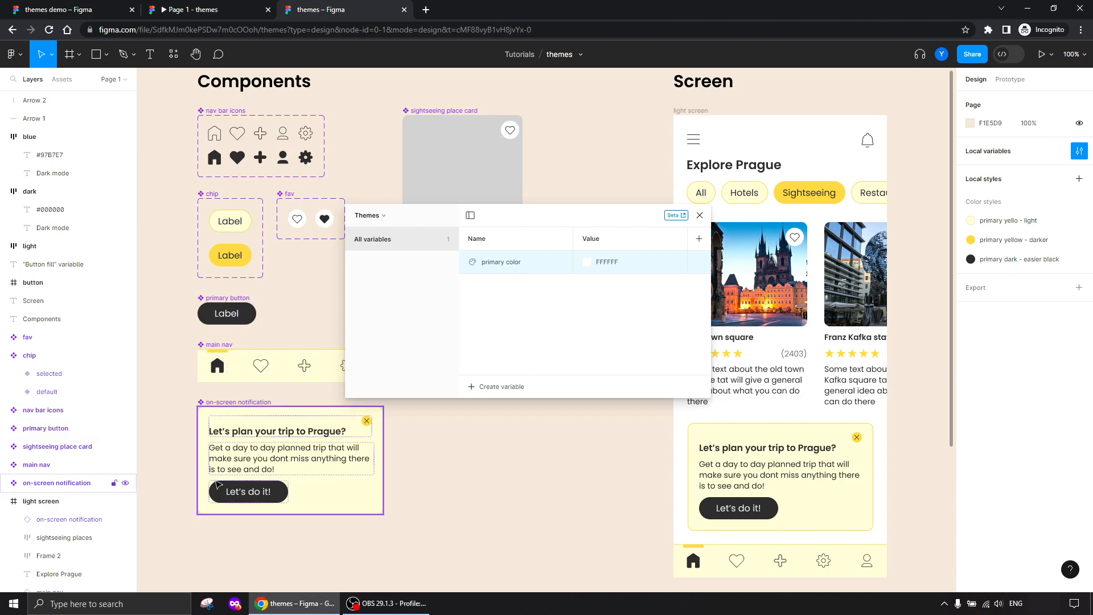
{"action": "left_click", "coordinate": [606, 262]}
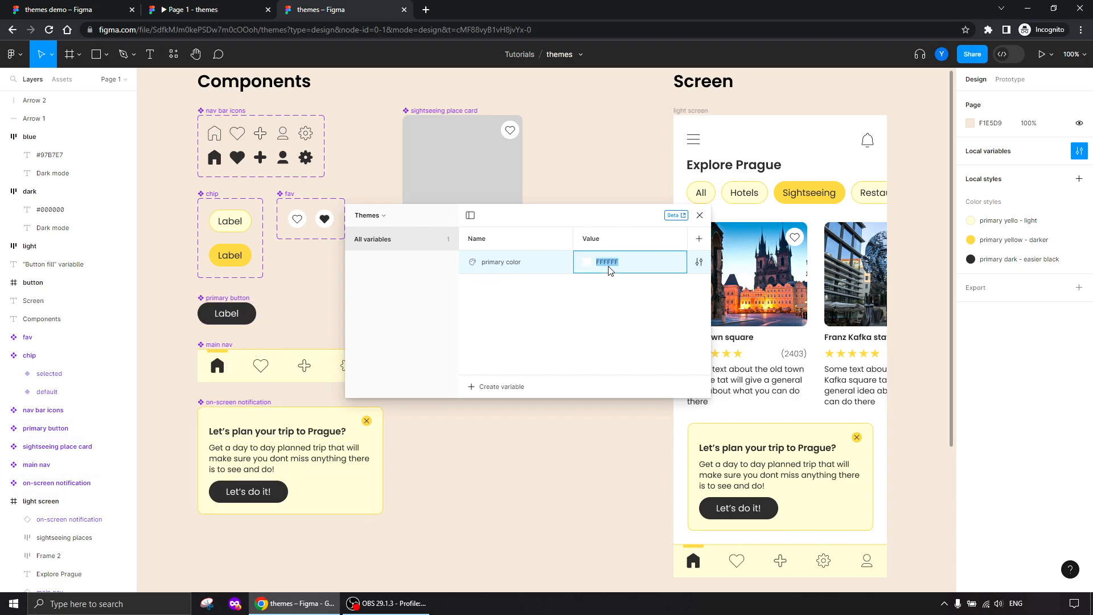
{"action": "type", "text": "333333"}
{"action": "key", "text": "Return"}
- Add a color variable named "secondary color" and sample its value, FFF9D8, from the on-screen notification's background
{"action": "left_click", "coordinate": [495, 387]}
{"action": "left_click", "coordinate": [487, 414]}
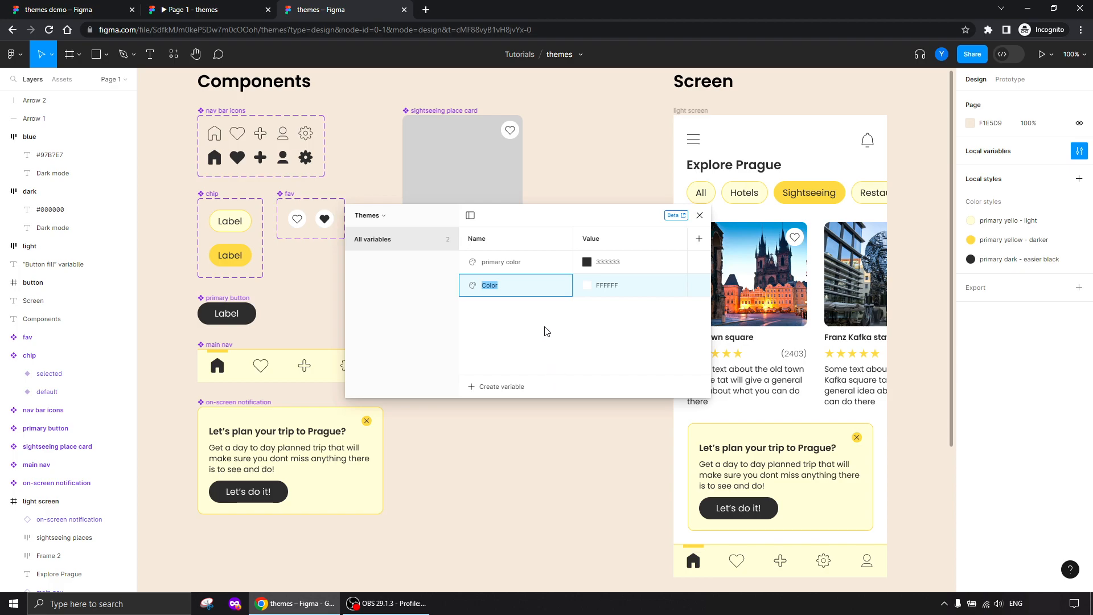
{"action": "type", "text": "secondary color"}
{"action": "key", "text": "Return"}
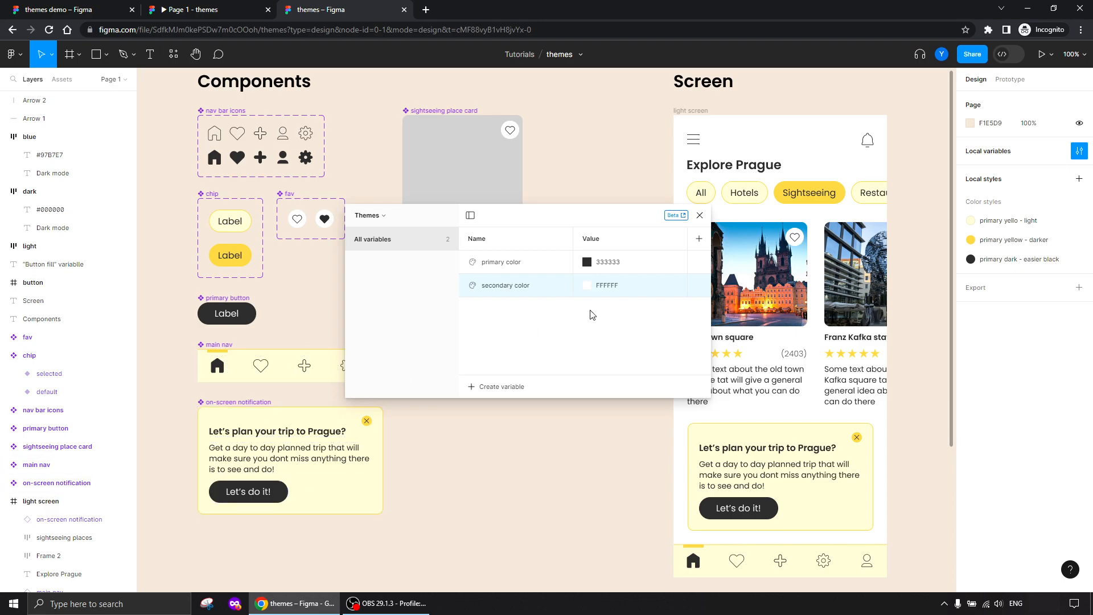
{"action": "left_click", "coordinate": [587, 286]}
{"action": "left_click", "coordinate": [598, 456]}
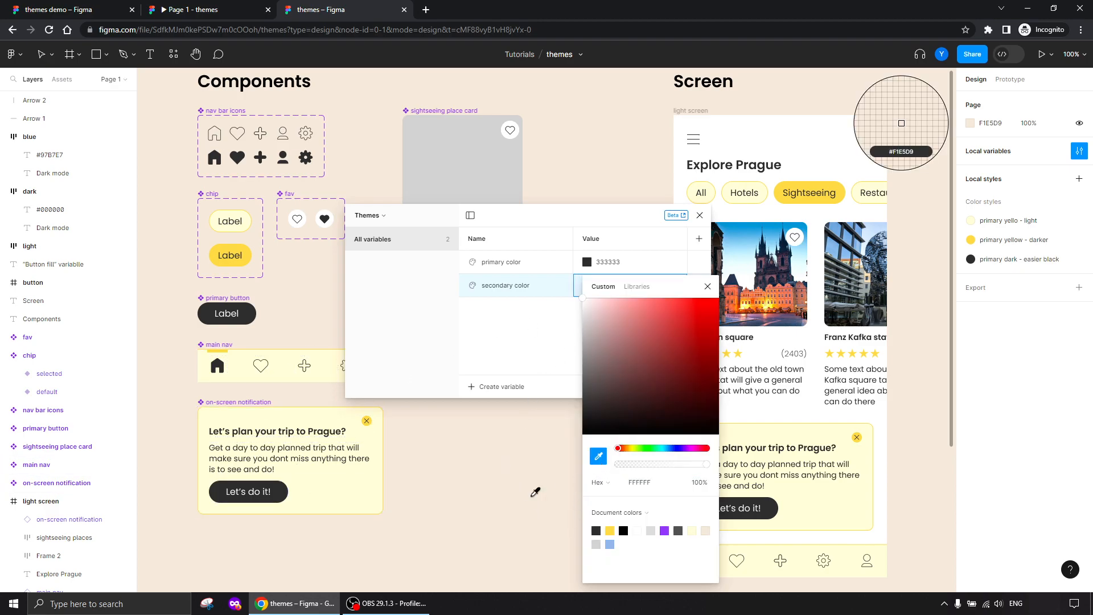
{"action": "left_click", "coordinate": [351, 485]}
{"action": "left_click", "coordinate": [706, 288]}
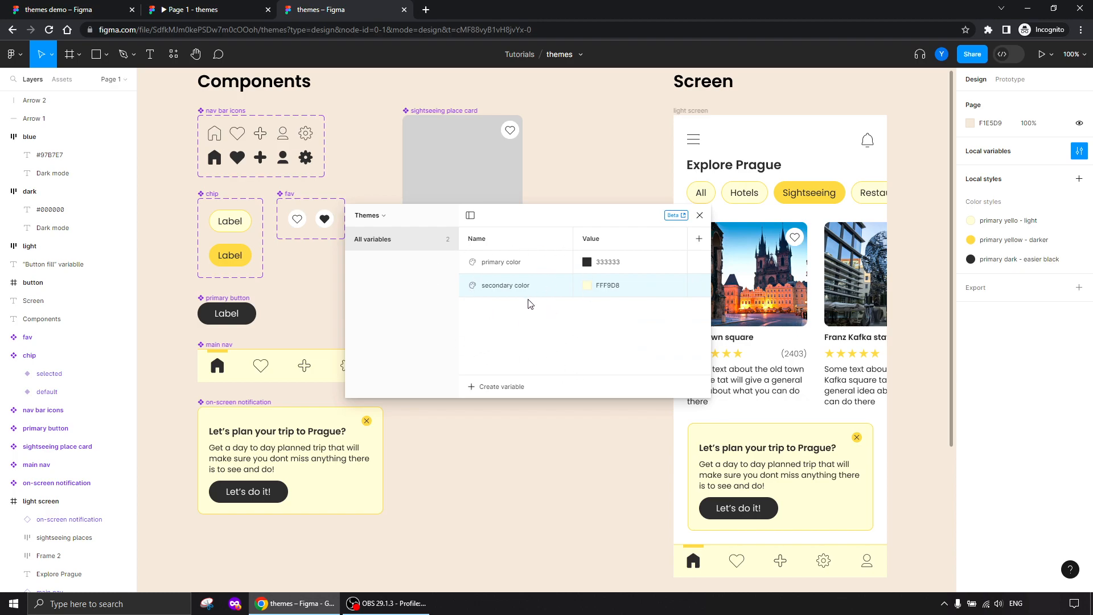
- Add a third color variable and name it "tertiary color"
{"action": "left_click", "coordinate": [488, 387]}
{"action": "left_click", "coordinate": [490, 406]}
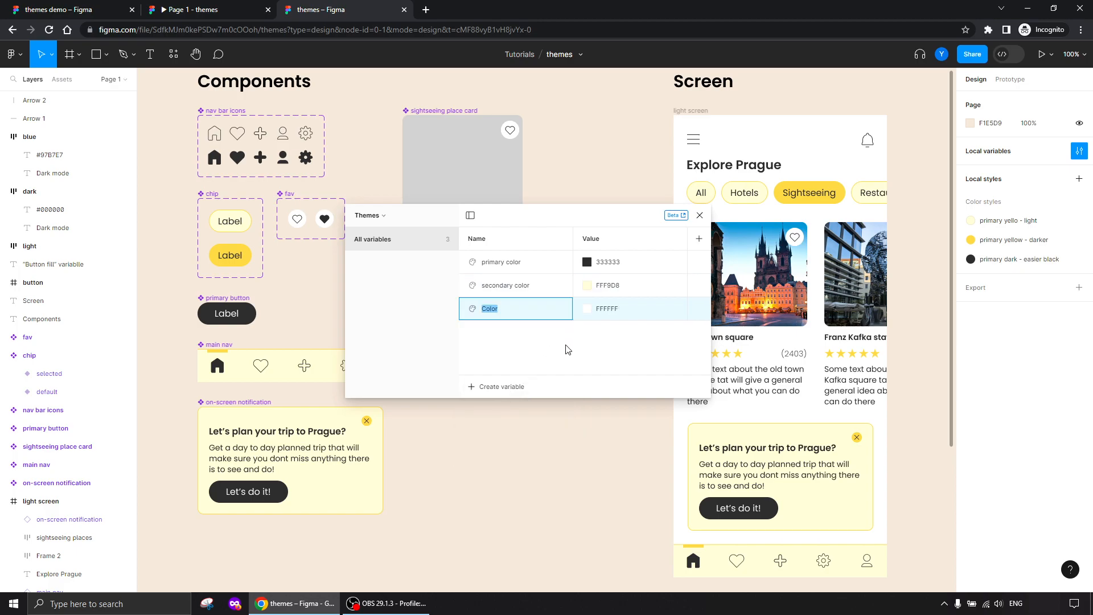
{"action": "type", "text": "trietry colo"}
{"action": "key", "text": "ctrl+BackSpace"}
{"action": "key", "text": "ctrl+BackSpace"}
{"action": "key", "text": "BackSpace"}
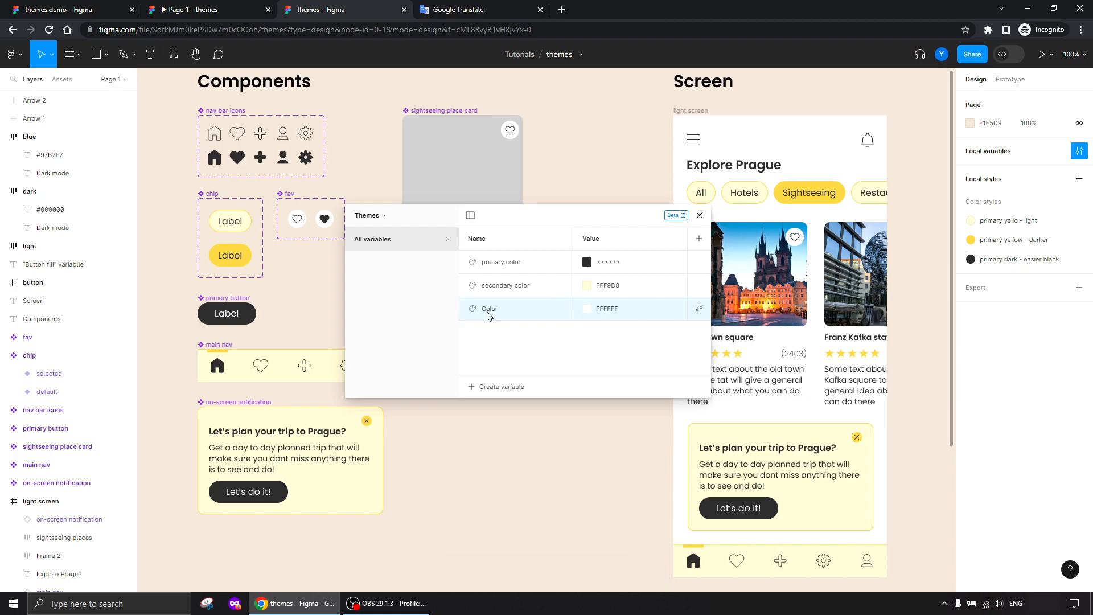
{"action": "double_click", "coordinate": [487, 309]}
{"action": "type", "text": "tertiary color"}
{"action": "key", "text": "Return"}
- Set the "tertiary color" value to FCD95F by sampling the yellow of the selected chip
{"action": "left_click", "coordinate": [586, 309]}
{"action": "left_click", "coordinate": [598, 456]}
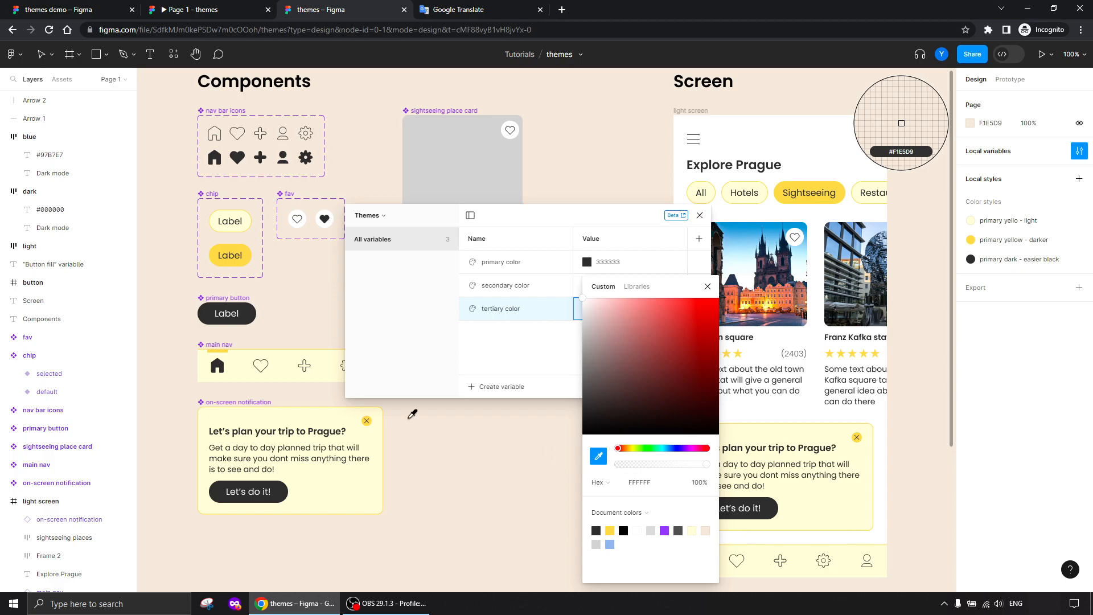
{"action": "left_click", "coordinate": [228, 249]}
{"action": "left_click", "coordinate": [708, 287]}
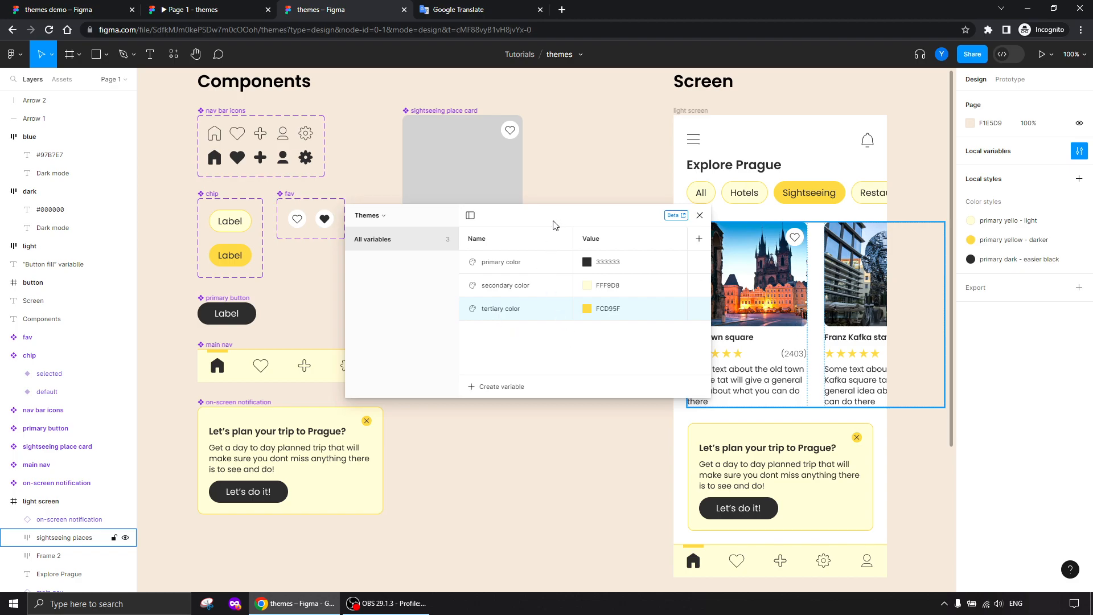
- Add a color variable named "primary button fill" with the value 333333
{"action": "left_click_drag", "start_coordinate": [555, 226], "coordinate": [565, 163]}
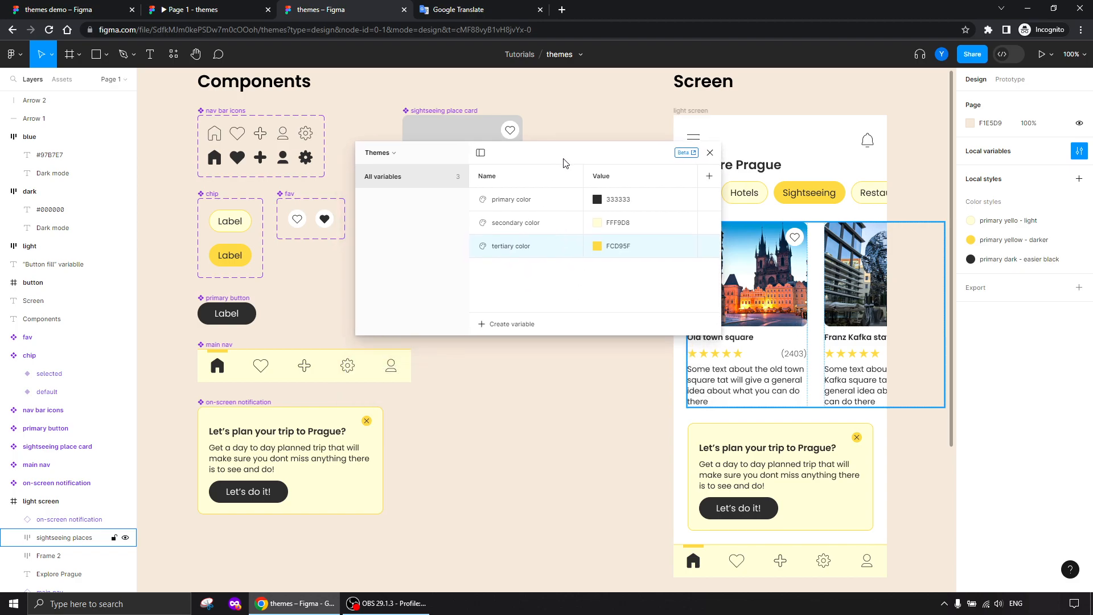
{"action": "left_click", "coordinate": [514, 363]}
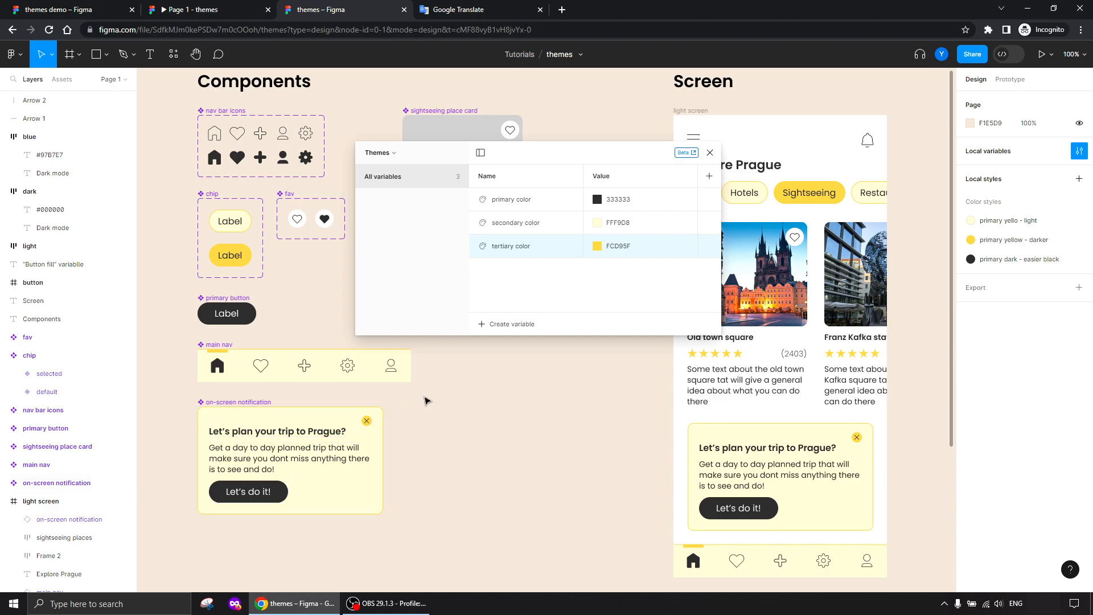
{"action": "left_click", "coordinate": [501, 324]}
{"action": "left_click", "coordinate": [490, 347]}
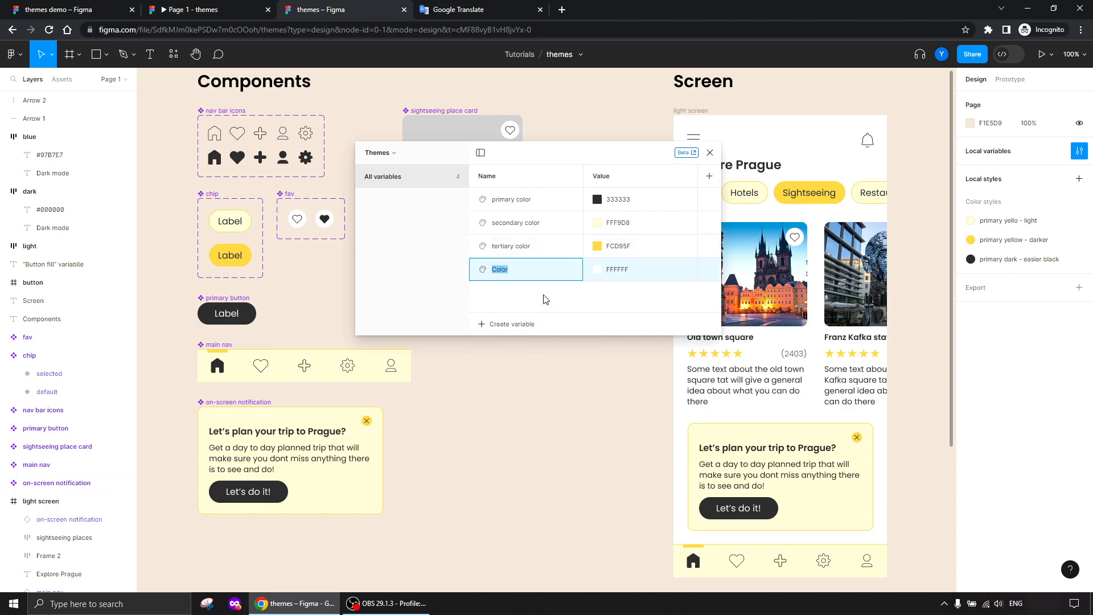
{"action": "type", "text": "primary button fill"}
{"action": "key", "text": "Return"}
{"action": "left_click", "coordinate": [619, 271]}
{"action": "type", "text": "333333"}
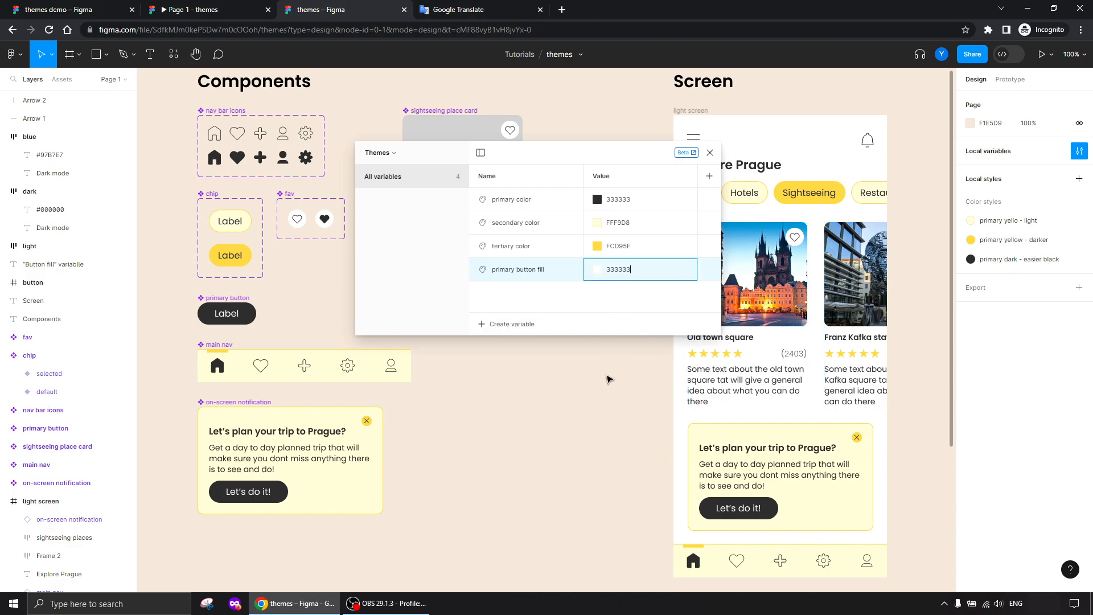
{"action": "key", "text": "Return"}
- Add a color variable named "primary button text" with the value FFFFFF
{"action": "left_click", "coordinate": [502, 323]}
{"action": "left_click", "coordinate": [507, 347]}
{"action": "type", "text": "primary button tex"}
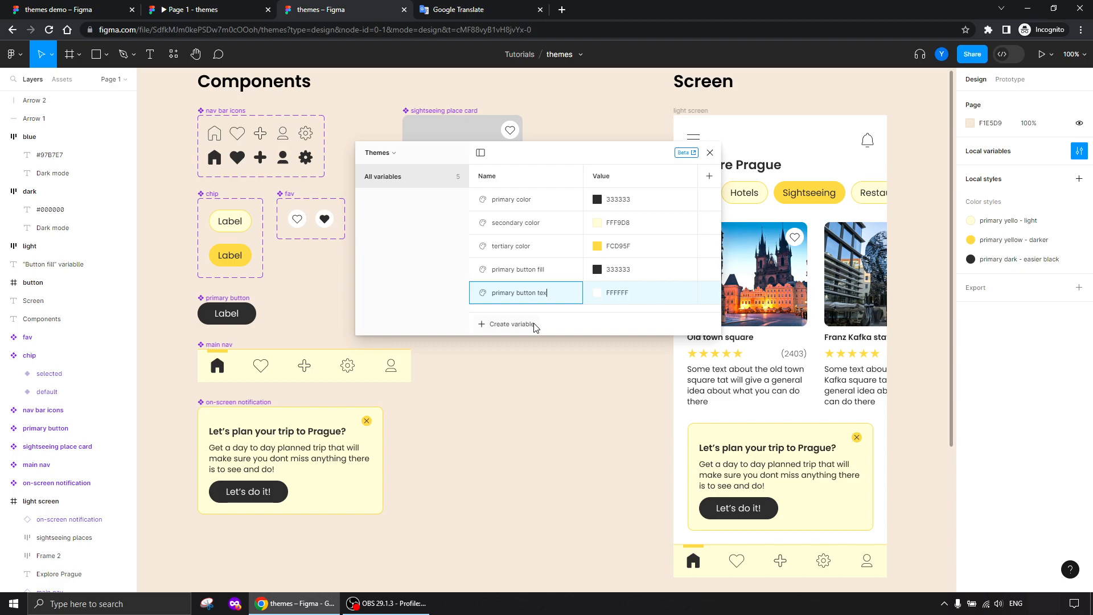
{"action": "type", "text": "t"}
{"action": "key", "text": "Return"}
{"action": "left_click", "coordinate": [612, 293]}
{"action": "left_click", "coordinate": [609, 310]}
- Try a color variable named "text" with the value 333333, and delete it
{"action": "left_click", "coordinate": [512, 323]}
{"action": "left_click", "coordinate": [504, 347]}
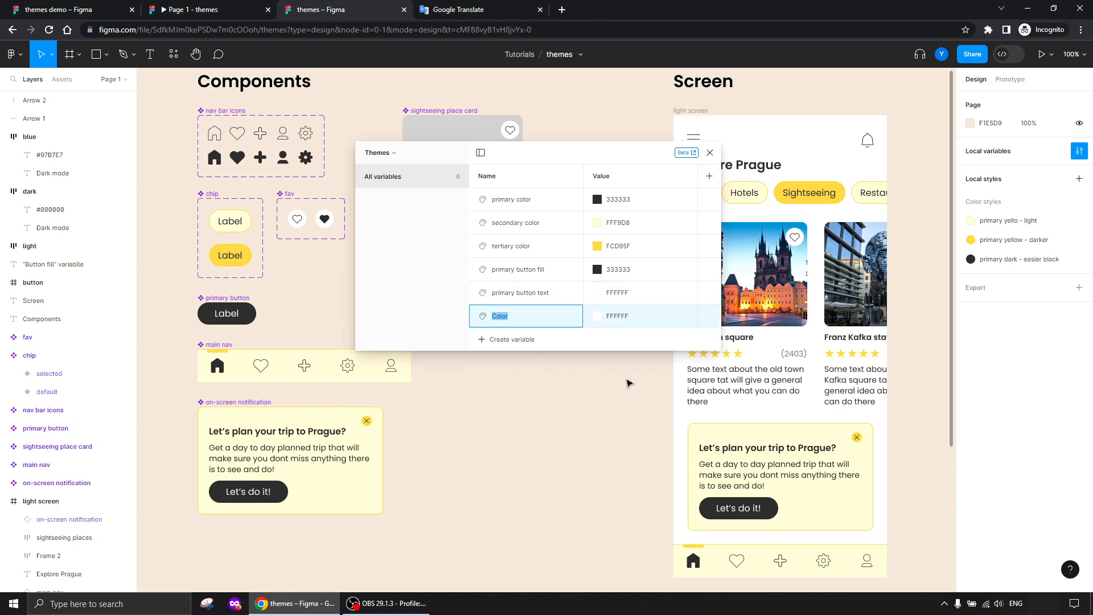
{"action": "type", "text": "text"}
{"action": "key", "text": "Return"}
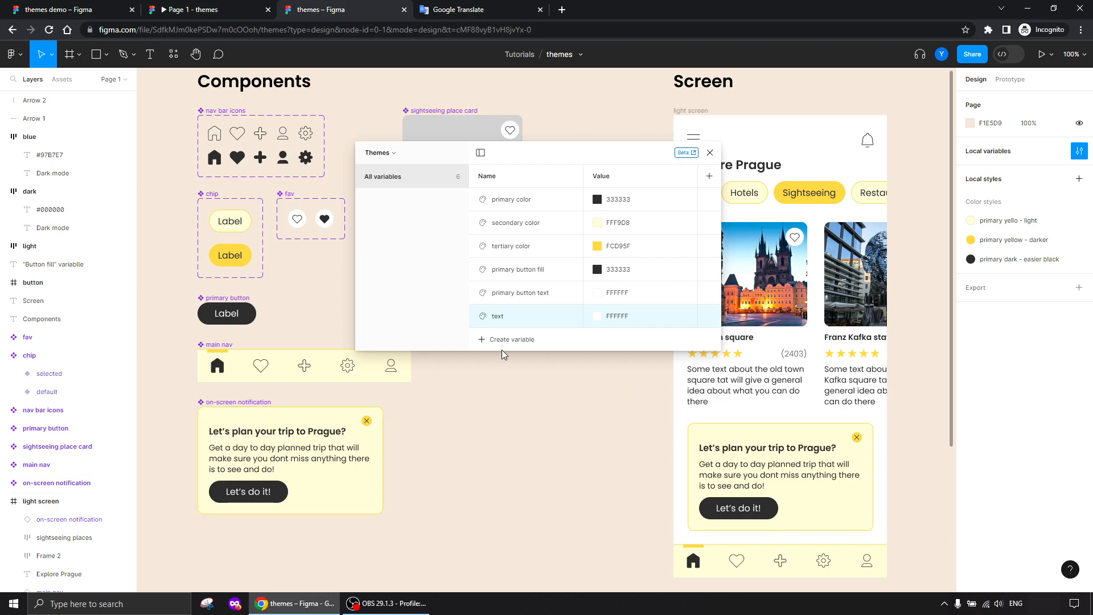
{"action": "left_click", "coordinate": [619, 319]}
{"action": "type", "text": "333333"}
{"action": "key", "text": "Return"}
{"action": "right_click", "coordinate": [530, 321]}
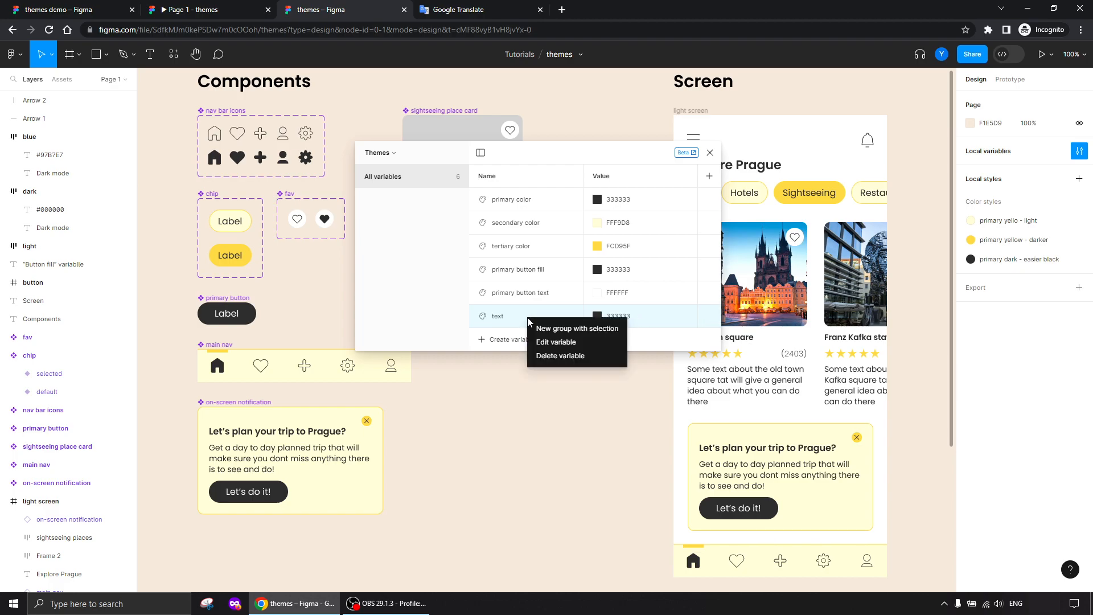
{"action": "left_click", "coordinate": [548, 359]}
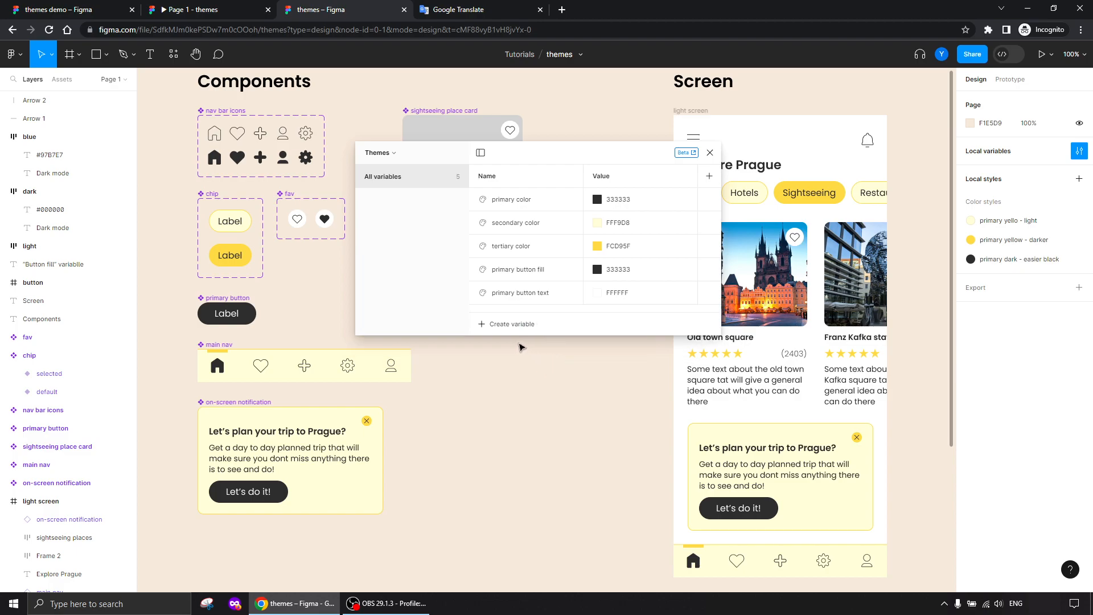
- Add a color variable named "icons" with the value 333333
{"action": "left_click", "coordinate": [504, 328]}
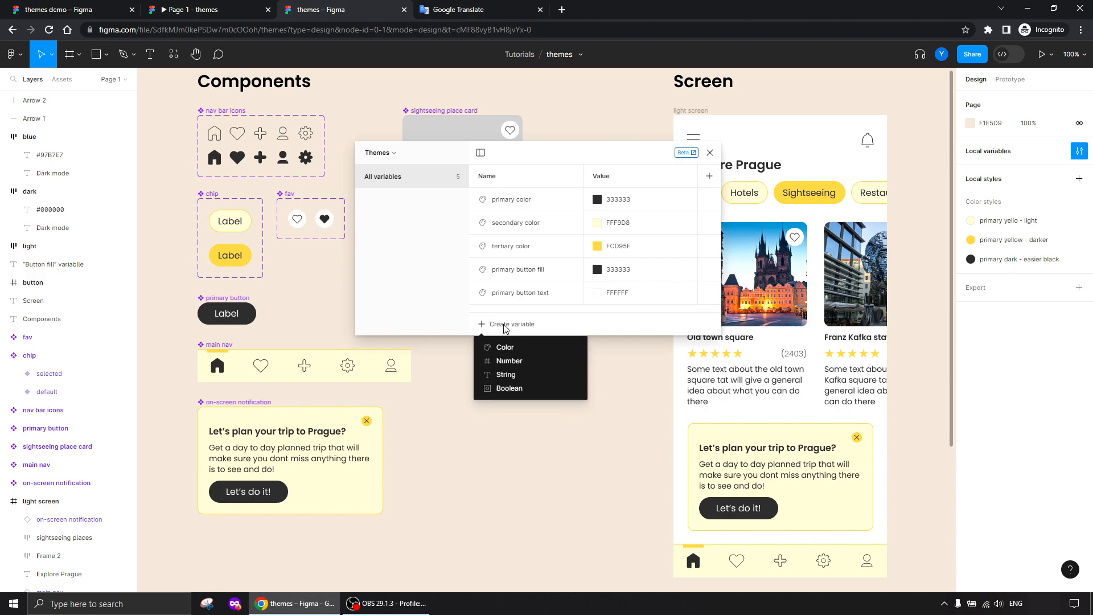
{"action": "left_click", "coordinate": [510, 346]}
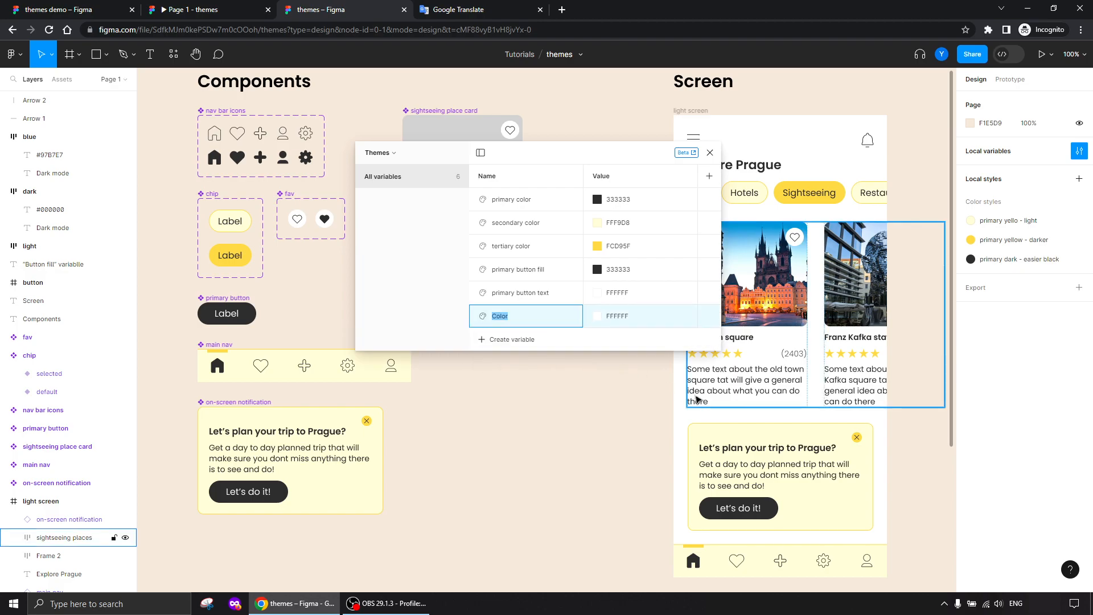
{"action": "type", "text": "icons"}
{"action": "key", "text": "Return"}
{"action": "left_click", "coordinate": [599, 323]}
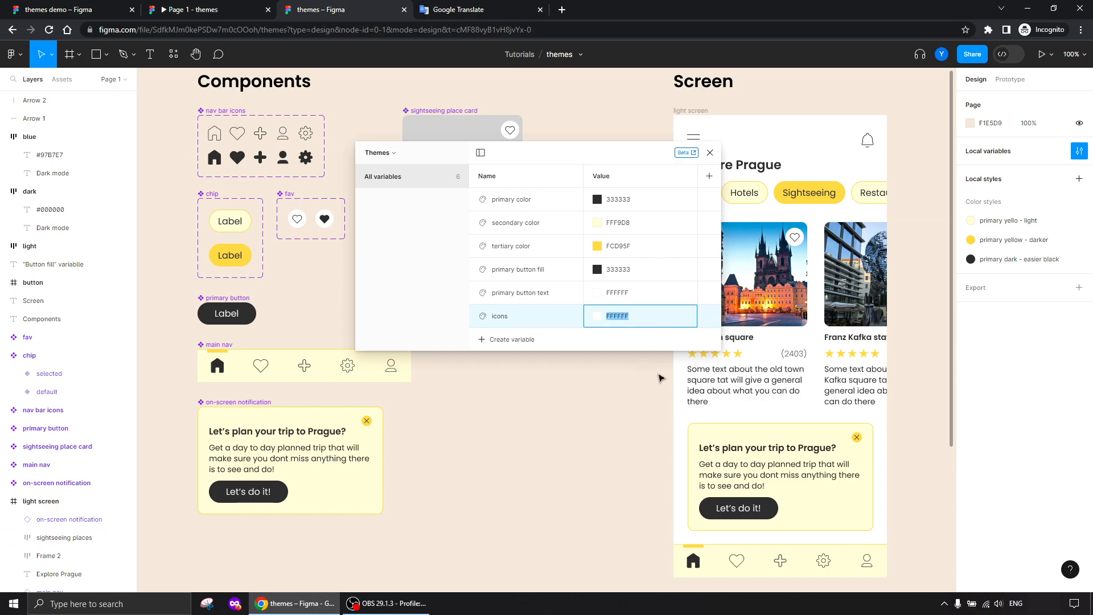
{"action": "type", "text": "333333"}
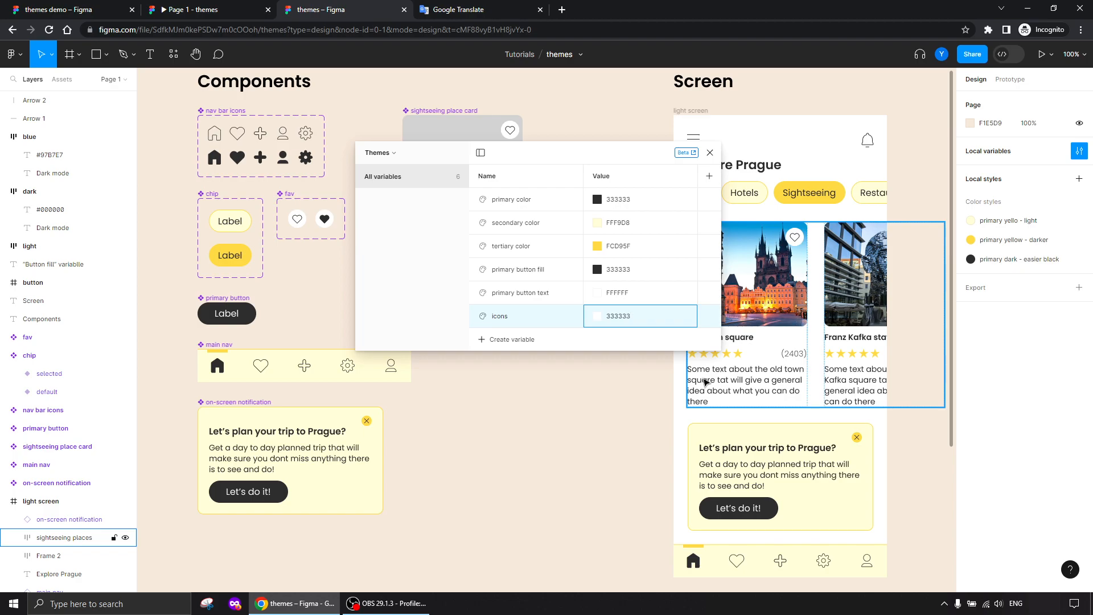
{"action": "key", "text": "Return"}
- Rename the "icons" variable as "icons stroke"
{"action": "double_click", "coordinate": [521, 321]}
{"action": "left_click", "coordinate": [533, 322]}
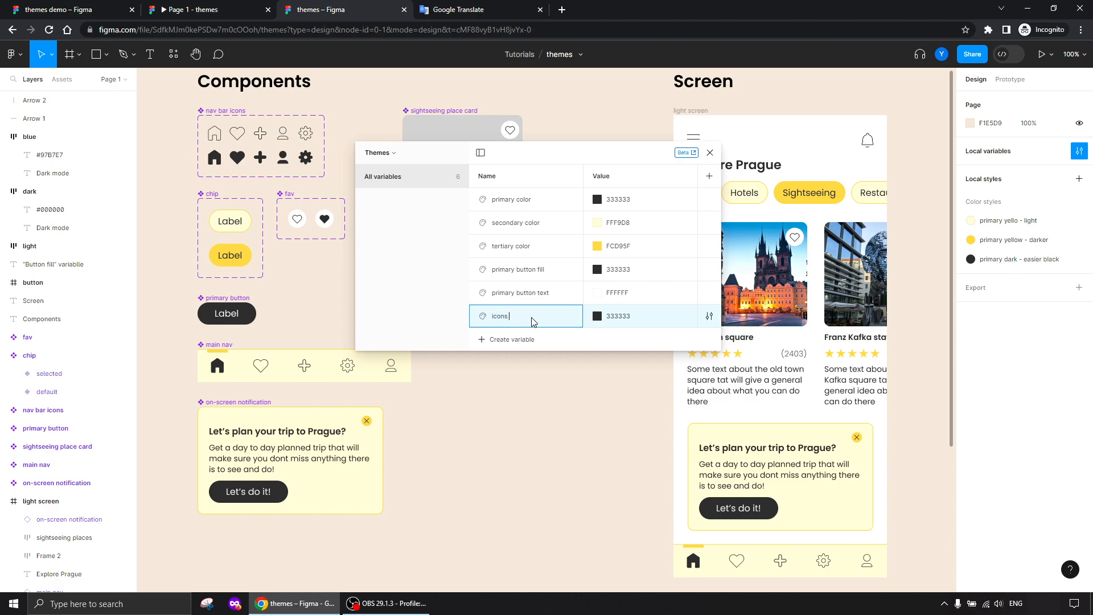
{"action": "type", "text": "e"}
{"action": "key", "text": "Return"}
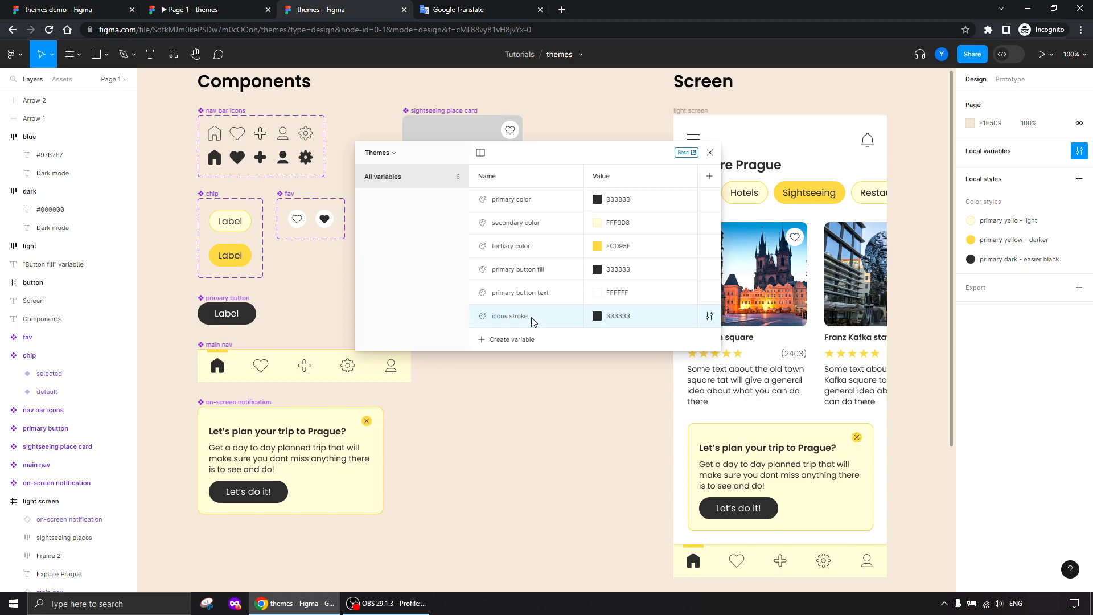
- Add a color variable named "icons fill" with the value 333333
{"action": "left_click", "coordinate": [505, 341]}
{"action": "left_click", "coordinate": [504, 362]}
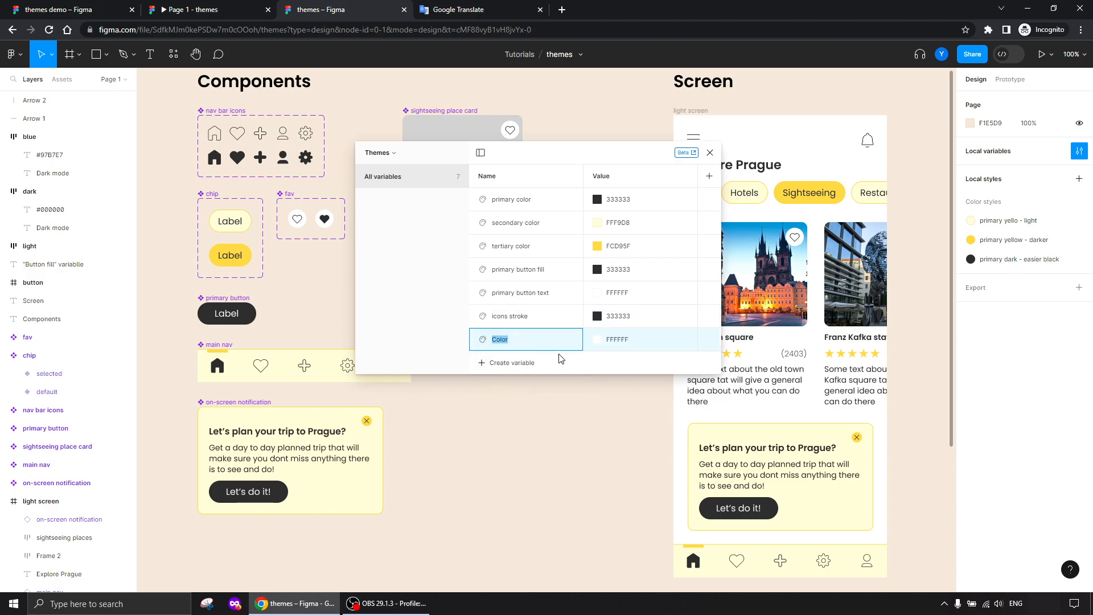
{"action": "key", "text": "BackSpace"}
{"action": "key", "text": "Return"}
{"action": "left_click", "coordinate": [622, 339]}
{"action": "left_click", "coordinate": [621, 339]}
{"action": "type", "text": "333333"}
{"action": "key", "text": "Return"}
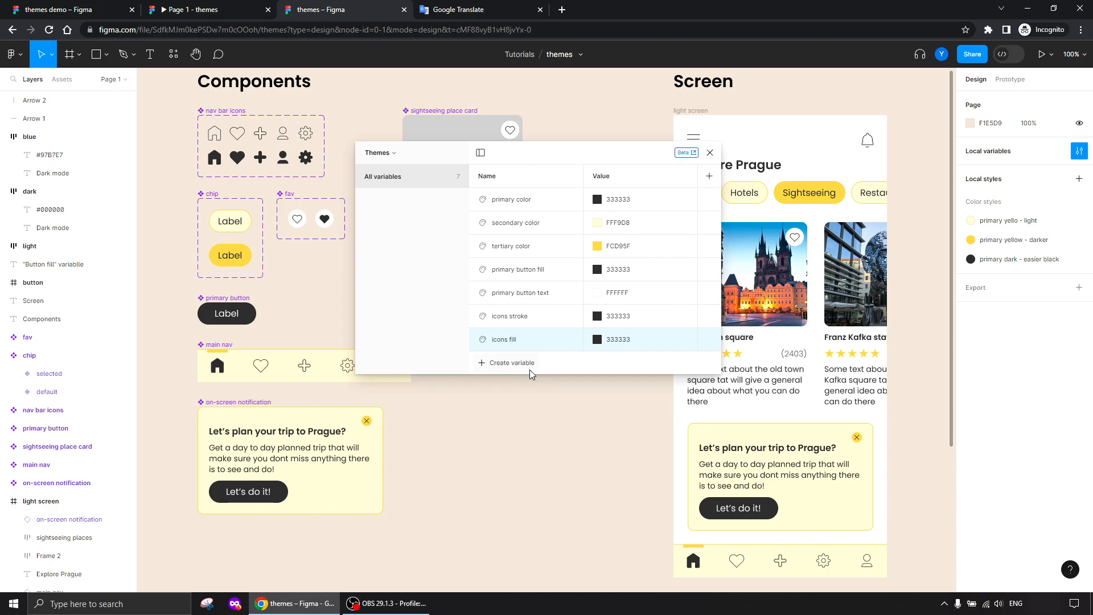
{"action": "left_click", "coordinate": [230, 246]}
{"action": "left_click", "coordinate": [231, 228]}
{"action": "left_click", "coordinate": [224, 366]}
- Add a color variable named "info text" for the reviews number text of the sightseeing place card
{"action": "left_click_drag", "start_coordinate": [572, 155], "coordinate": [774, 188]}
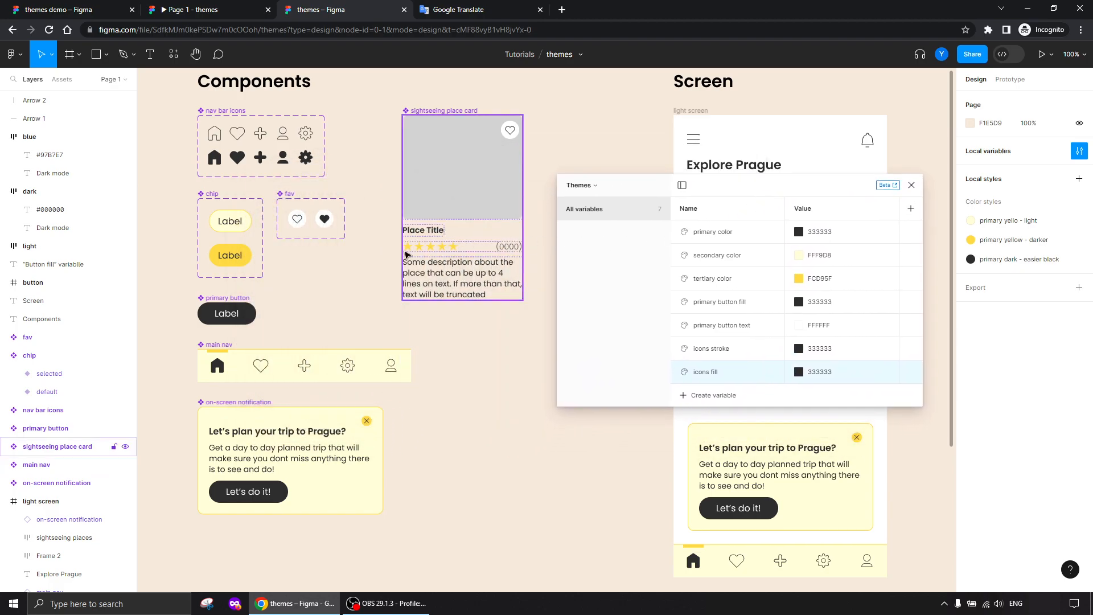
{"action": "left_click", "coordinate": [514, 250]}
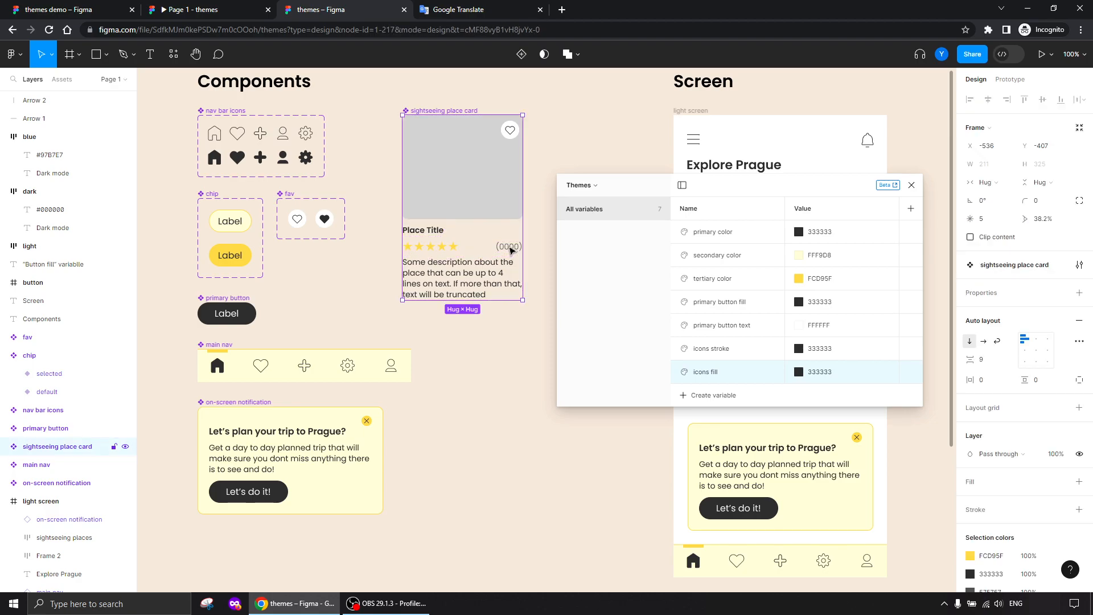
{"action": "double_click", "coordinate": [514, 250]}
{"action": "left_click", "coordinate": [711, 395]}
{"action": "left_click", "coordinate": [707, 416]}
{"action": "type", "text": "info text"}
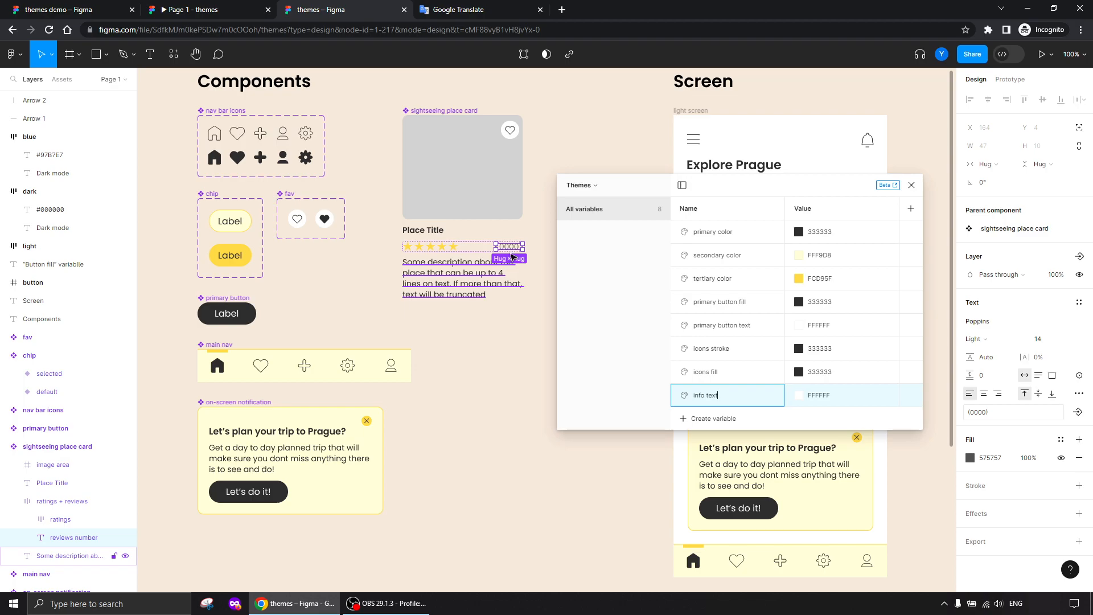
- Set the "info text" variable's value to 575757, copied from the fill of the card's reviews number
{"action": "left_click_drag", "start_coordinate": [742, 195], "coordinate": [515, 211]}
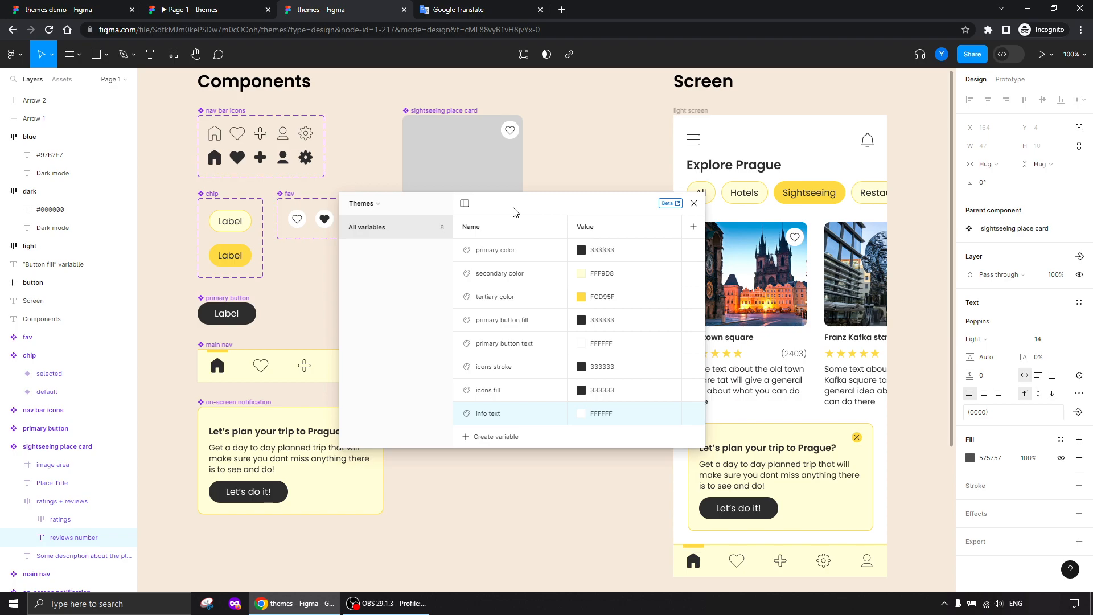
{"action": "left_click_drag", "start_coordinate": [514, 212], "coordinate": [529, 328]}
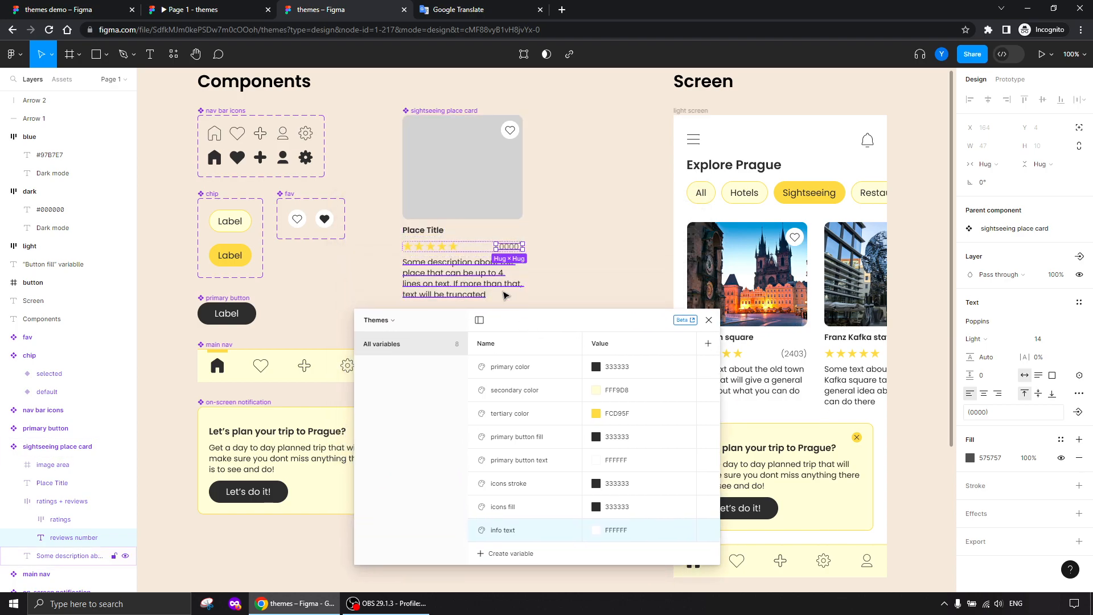
{"action": "left_click", "coordinate": [991, 461]}
{"action": "key", "text": "ctrl+c"}
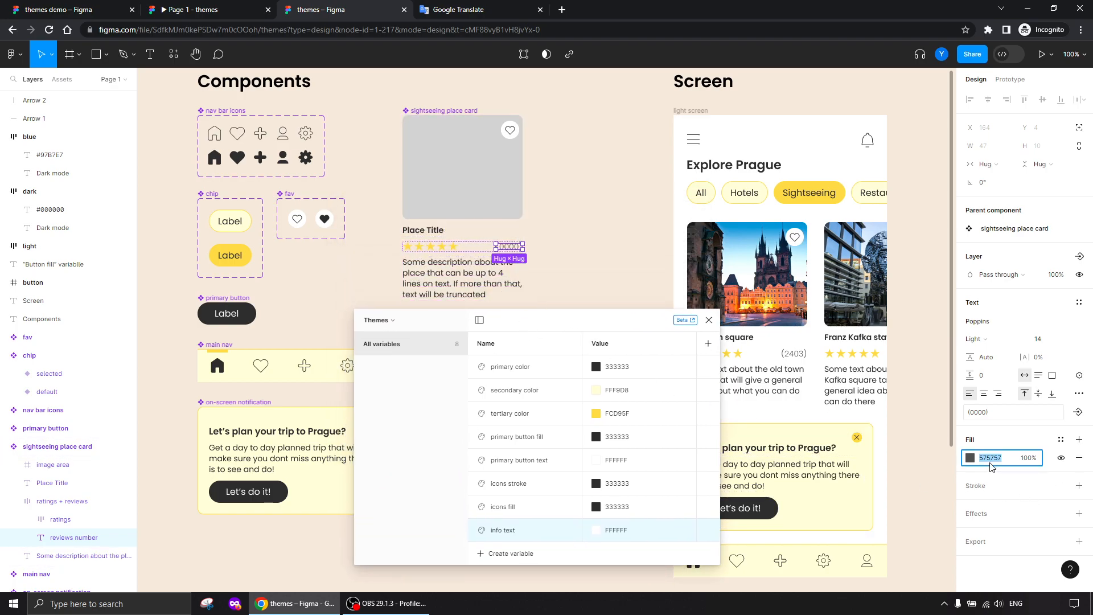
{"action": "left_click", "coordinate": [625, 538]}
{"action": "key", "text": "ctrl+v"}
{"action": "key", "text": "Return"}
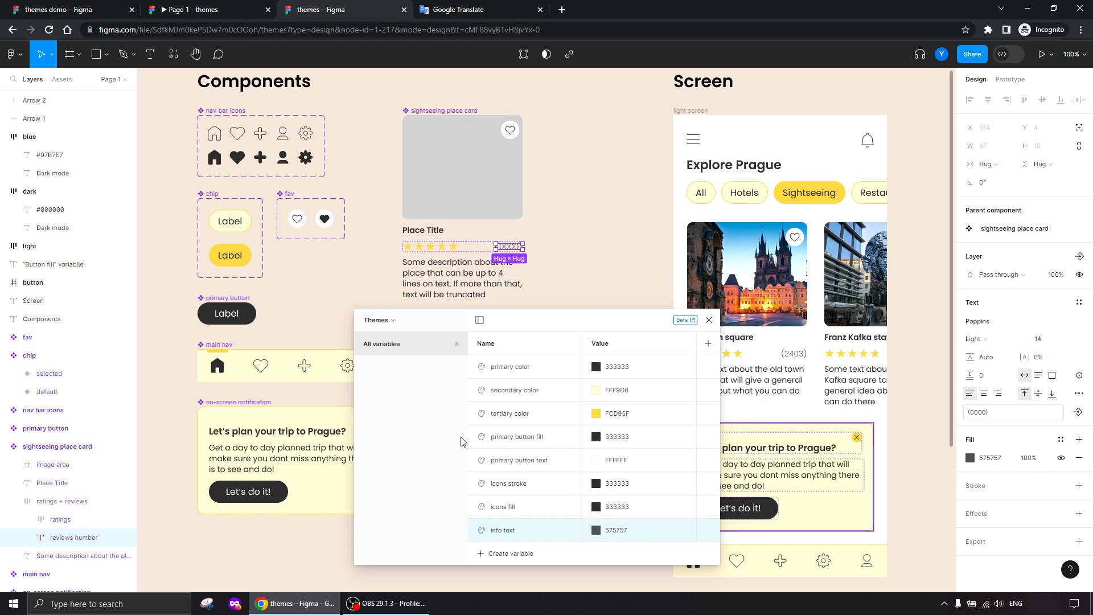
- Apply the "secondary color" variable to the fill of the default chip variant
{"action": "left_click_drag", "start_coordinate": [557, 322], "coordinate": [387, 224]}
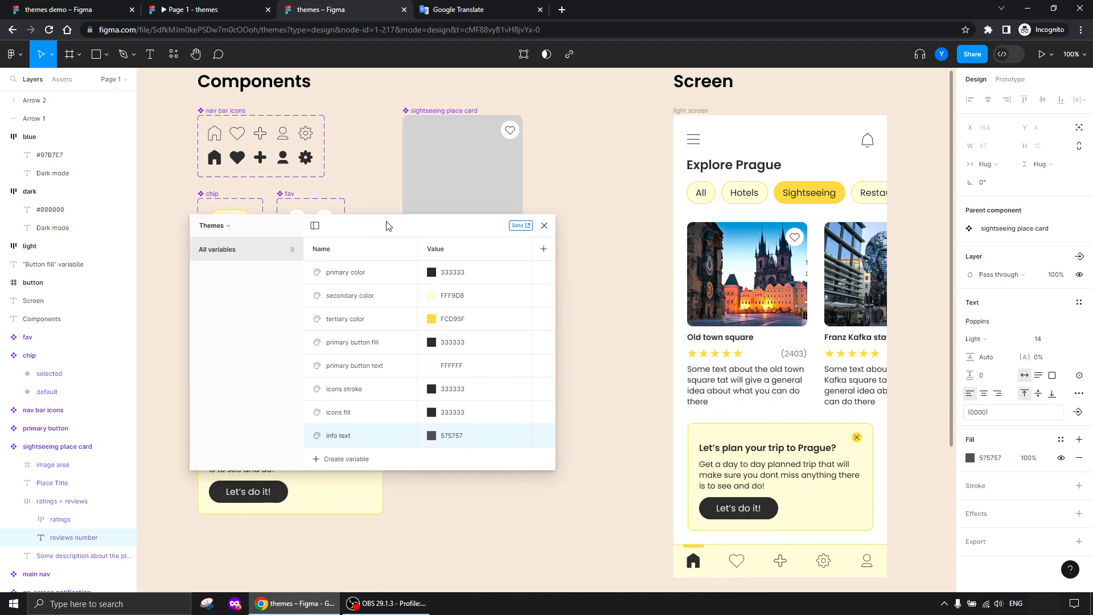
{"action": "left_click", "coordinate": [575, 198]}
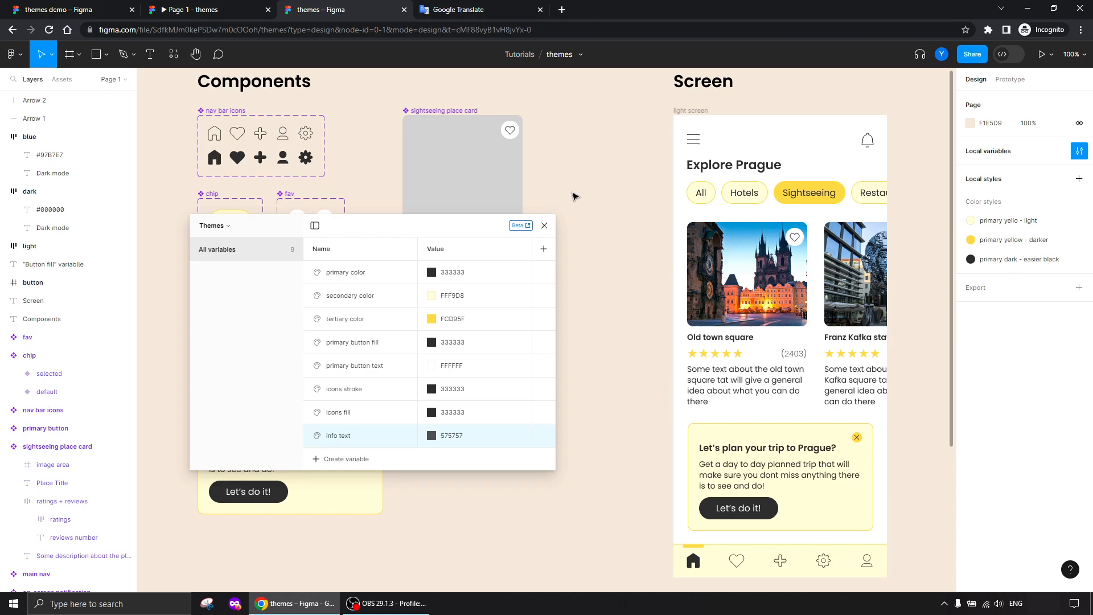
{"action": "left_click_drag", "start_coordinate": [362, 230], "coordinate": [574, 156]}
{"action": "left_click_drag", "start_coordinate": [285, 279], "coordinate": [322, 342]}
{"action": "scroll", "coordinate": [322, 343], "scroll_direction": "down", "scroll_amount": 2}
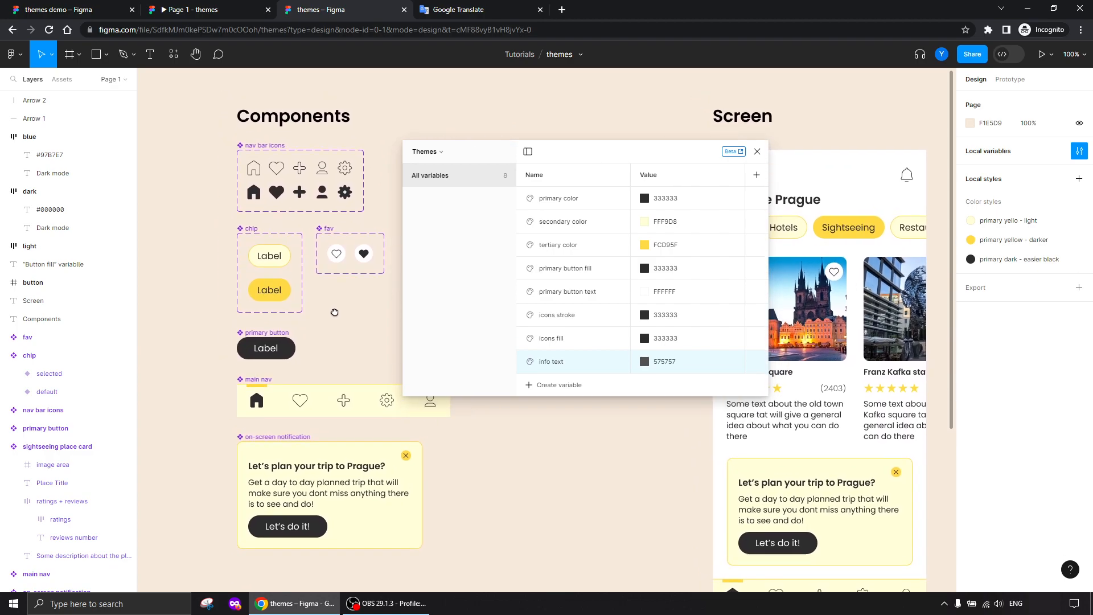
{"action": "left_click", "coordinate": [248, 257]}
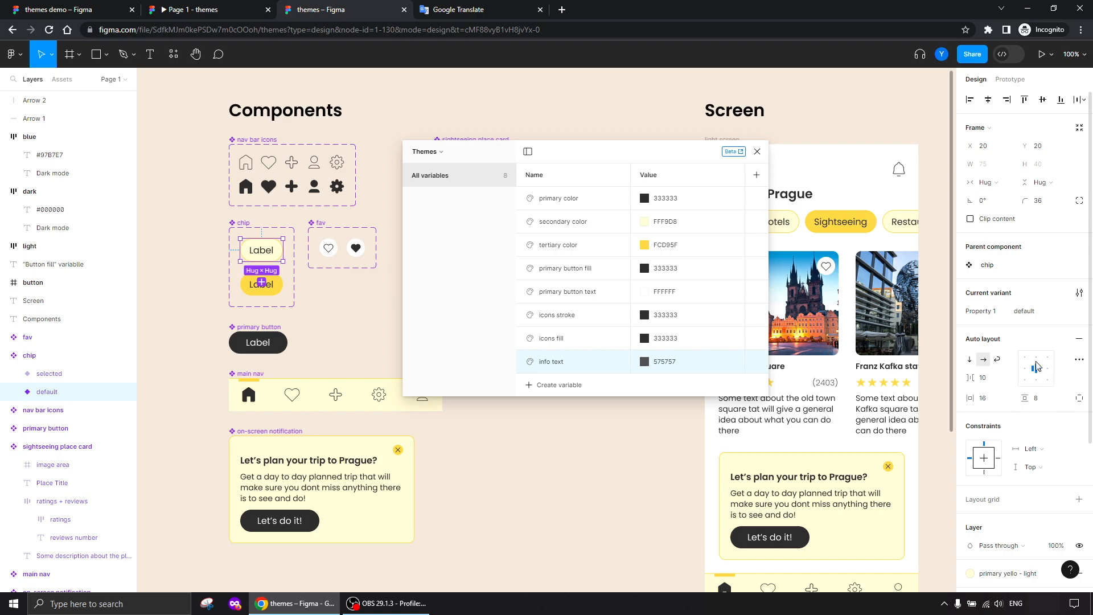
{"action": "scroll", "coordinate": [1037, 370], "scroll_direction": "down", "scroll_amount": 4}
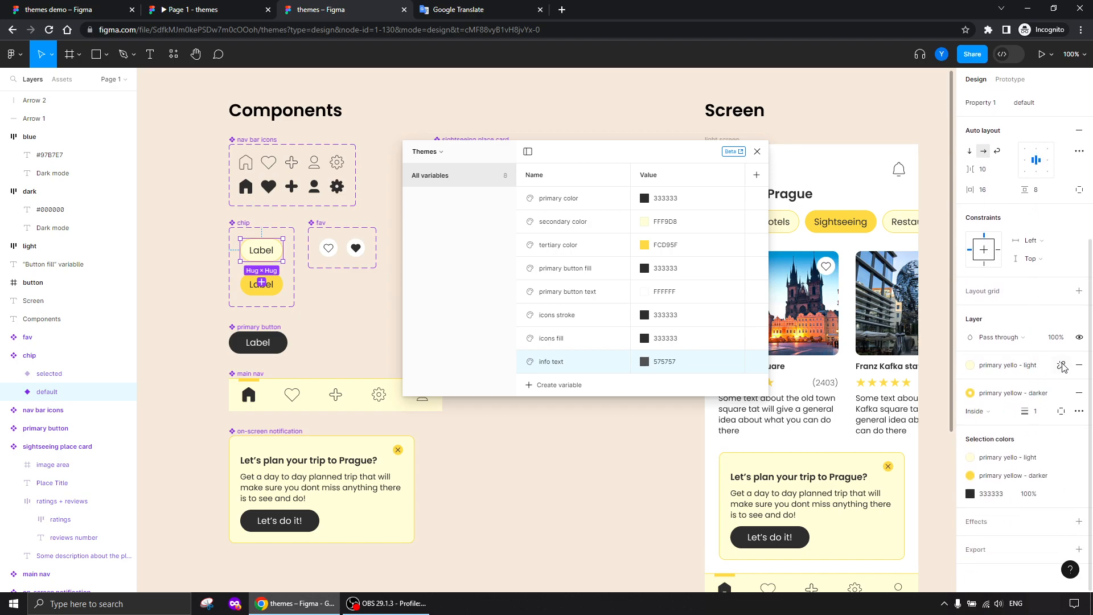
{"action": "left_click_drag", "start_coordinate": [659, 154], "coordinate": [516, 159]}
{"action": "left_click", "coordinate": [1001, 365]}
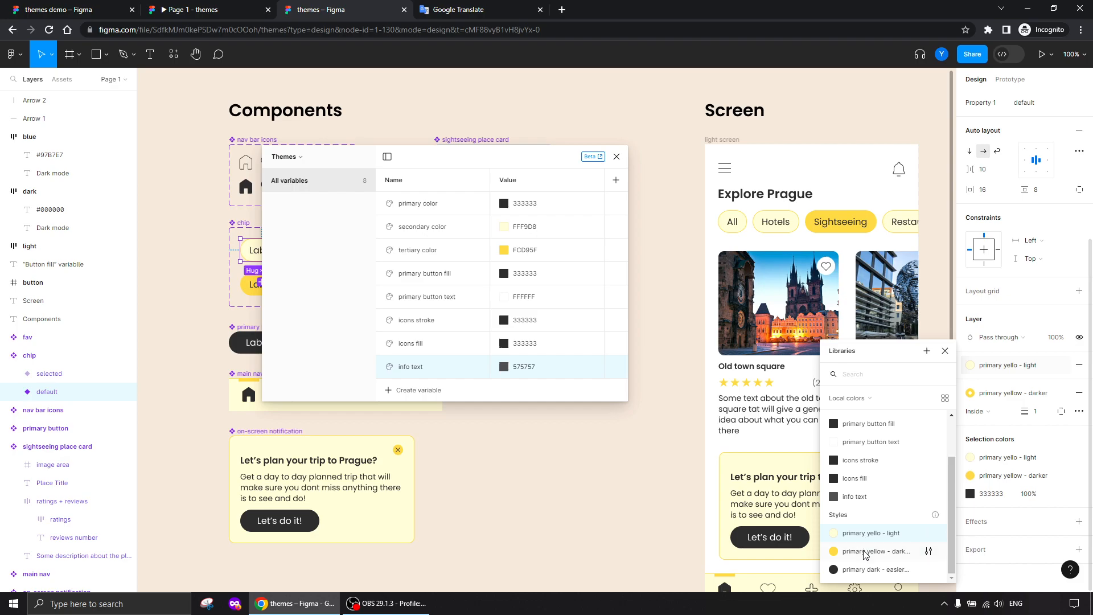
{"action": "scroll", "coordinate": [860, 484], "scroll_direction": "up", "scroll_amount": 1}
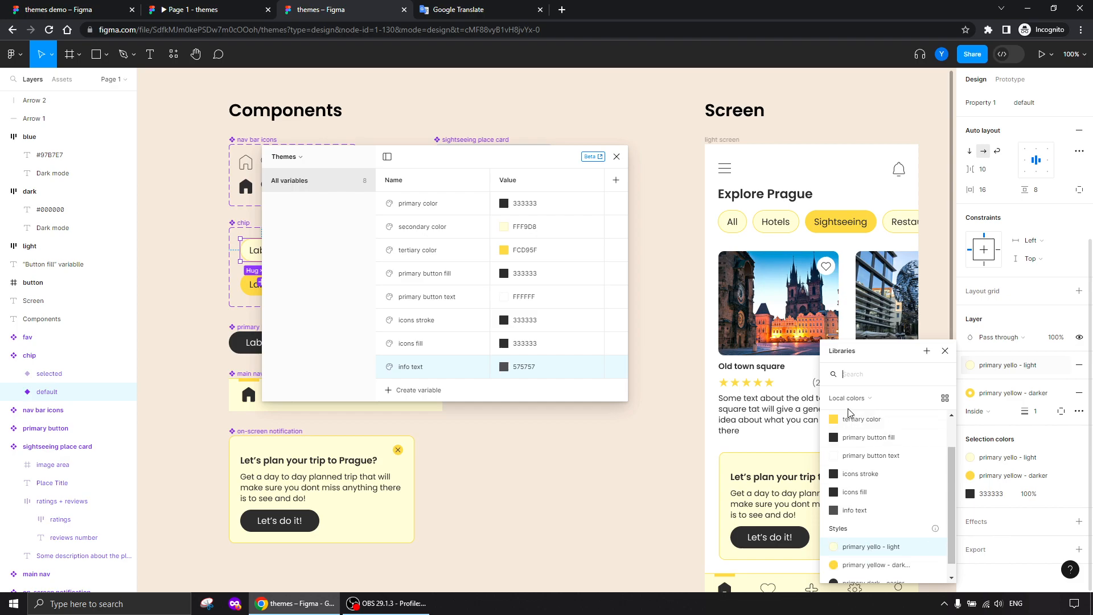
{"action": "scroll", "coordinate": [862, 448], "scroll_direction": "up", "scroll_amount": 2}
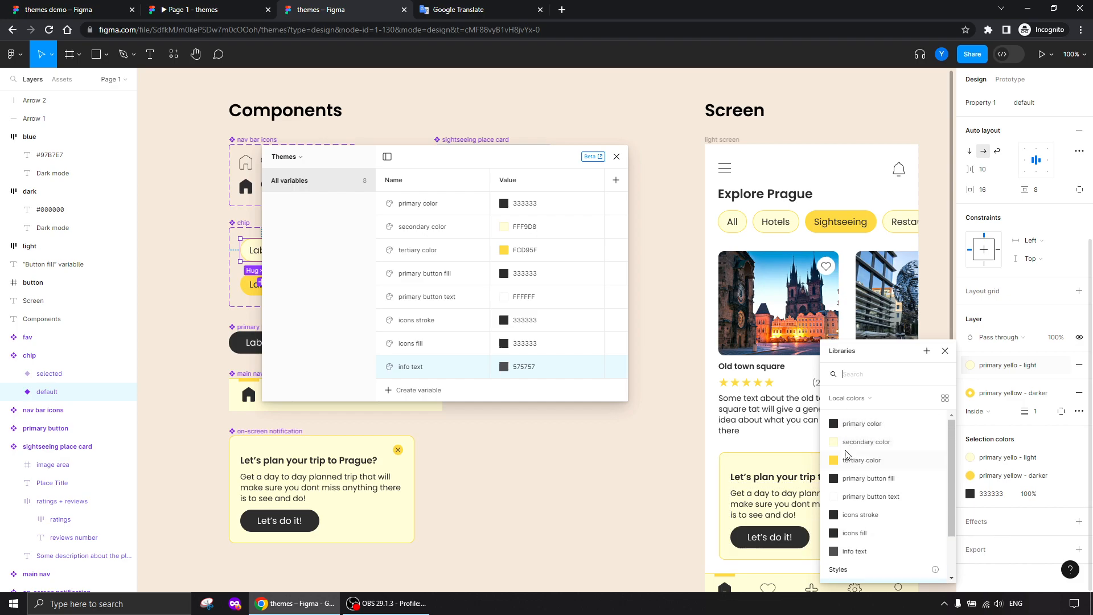
{"action": "left_click_drag", "start_coordinate": [889, 356], "coordinate": [740, 159]}
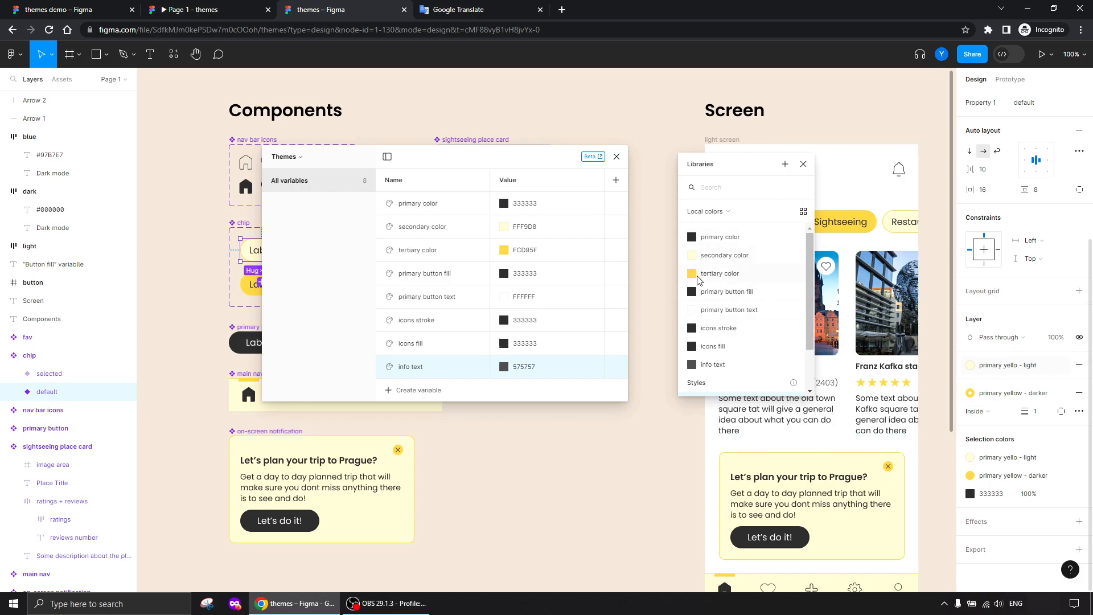
{"action": "left_click", "coordinate": [714, 256]}
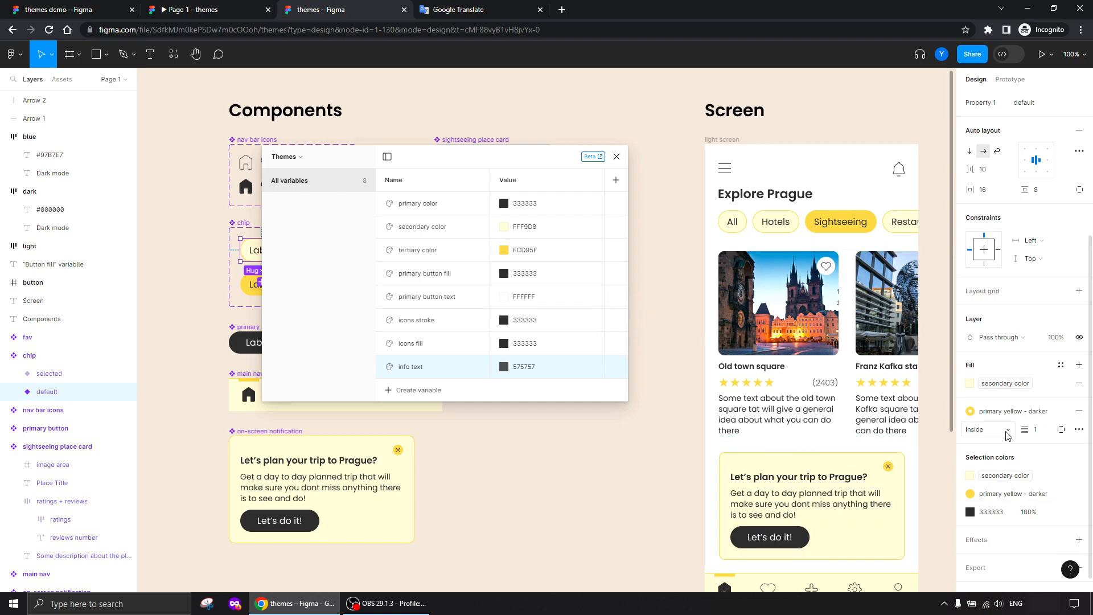
- Apply the "tertiary color" variable to the stroke of the default chip variant
{"action": "left_click", "coordinate": [992, 412]}
{"action": "scroll", "coordinate": [881, 499], "scroll_direction": "up", "scroll_amount": 5}
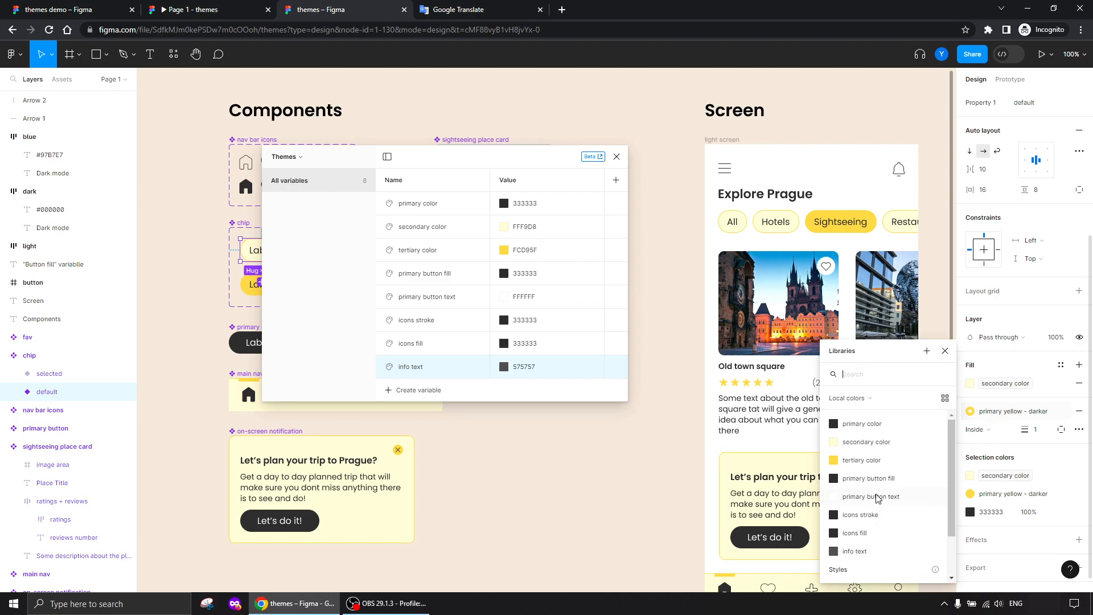
{"action": "left_click", "coordinate": [855, 461]}
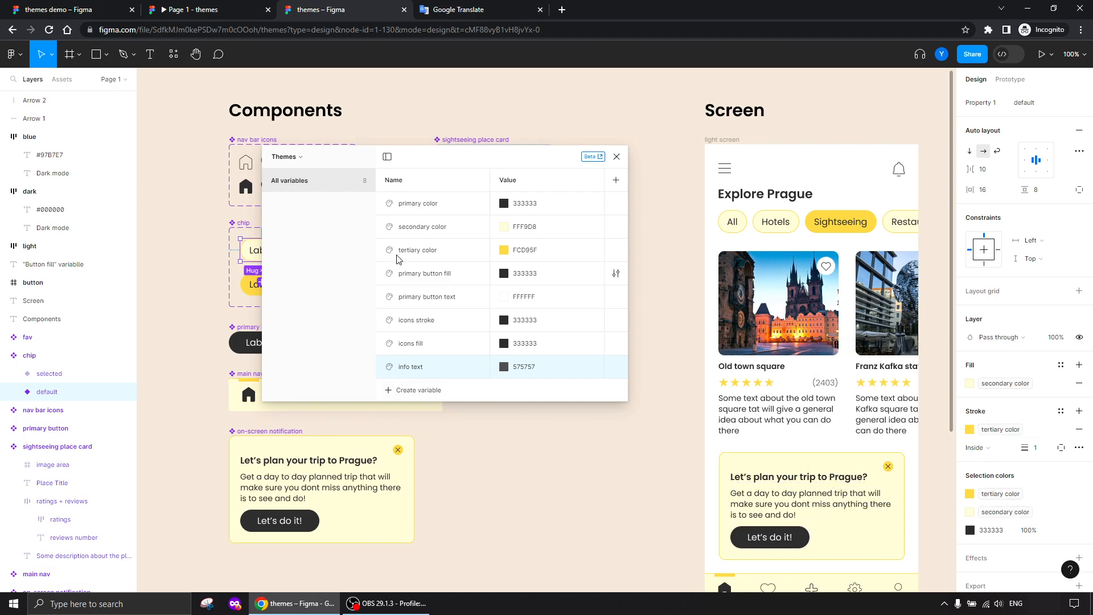
- Apply the "tertiary color" variable to both the fill and the stroke of the selected chip variant
{"action": "left_click_drag", "start_coordinate": [441, 165], "coordinate": [647, 169]}
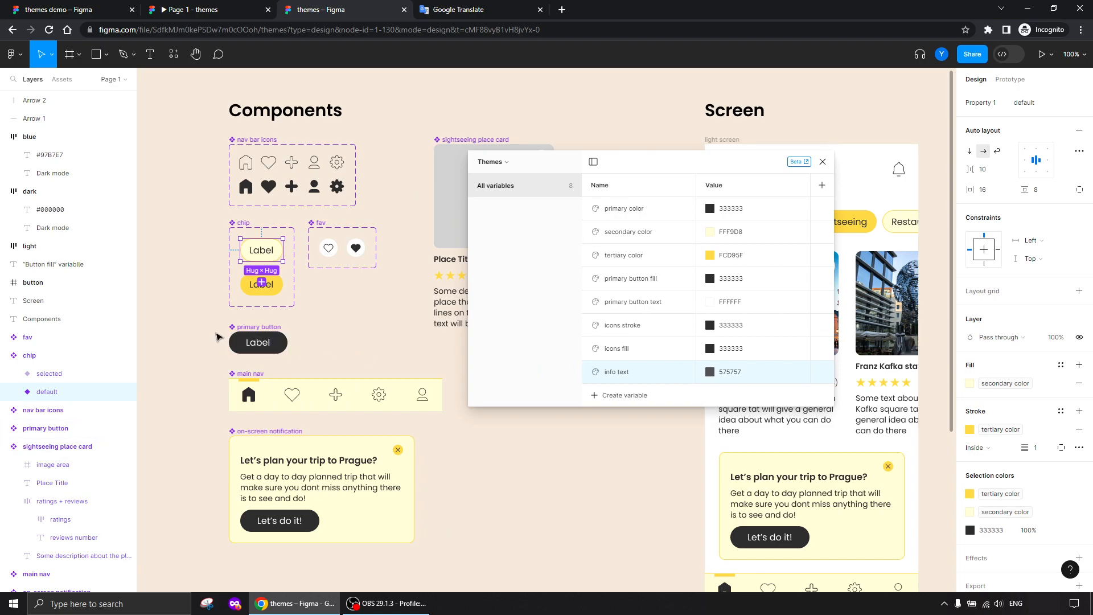
{"action": "left_click", "coordinate": [257, 296]}
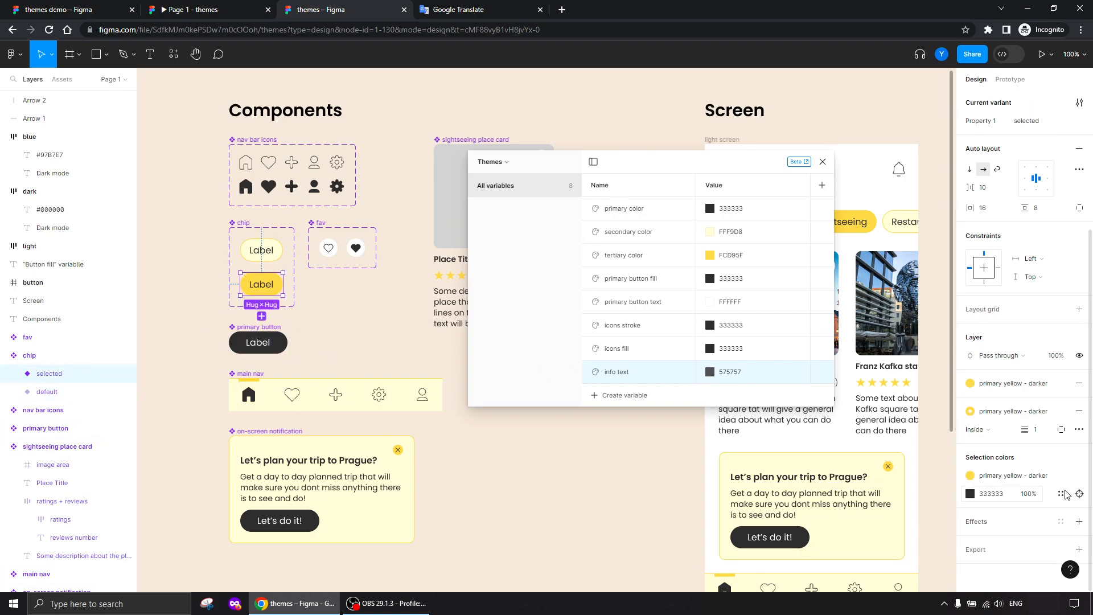
{"action": "left_click", "coordinate": [1007, 386]}
{"action": "scroll", "coordinate": [885, 474], "scroll_direction": "up", "scroll_amount": 3}
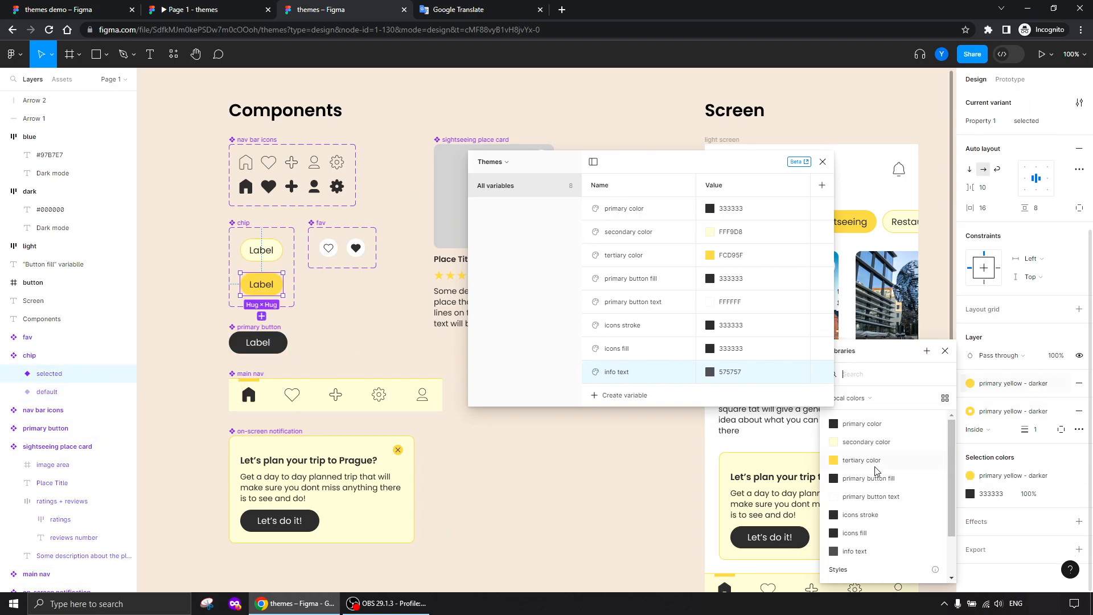
{"action": "left_click", "coordinate": [872, 462]}
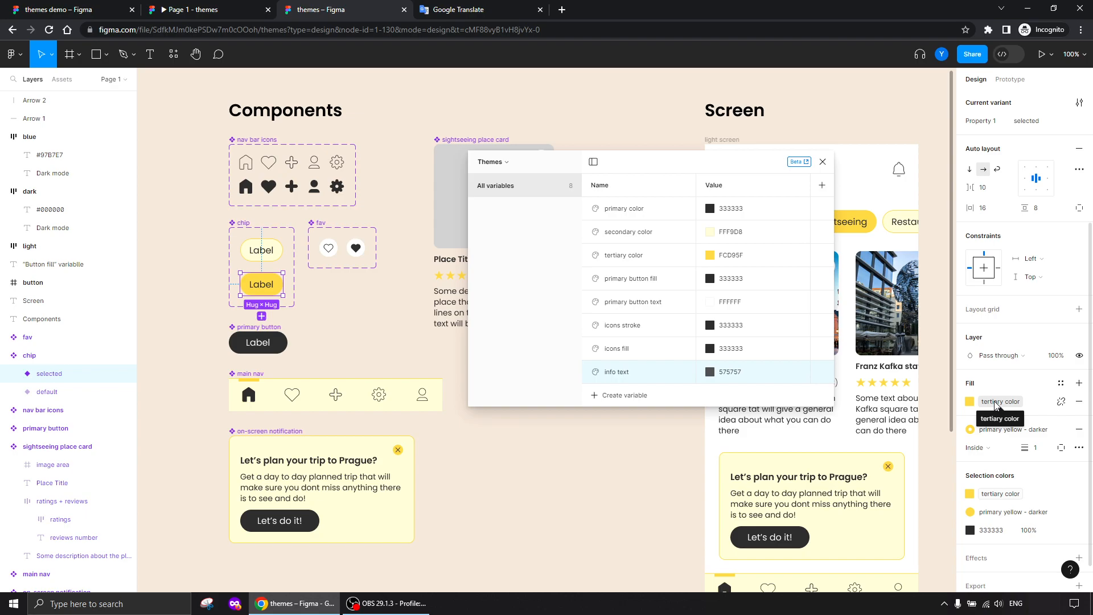
{"action": "left_click", "coordinate": [990, 431]}
{"action": "scroll", "coordinate": [891, 473], "scroll_direction": "up", "scroll_amount": 3}
{"action": "left_click", "coordinate": [890, 473]}
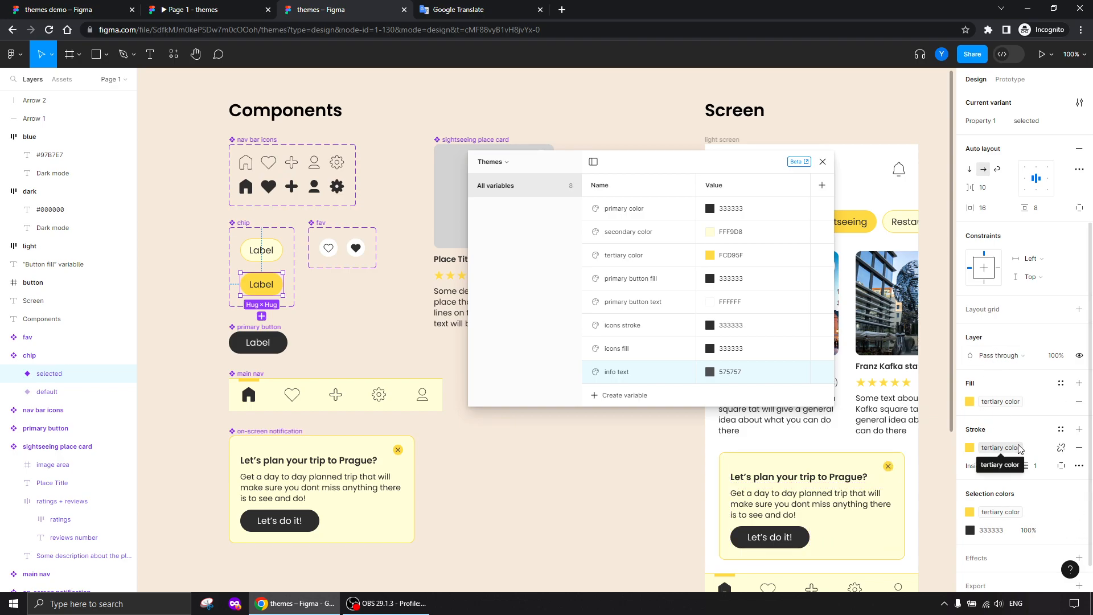
- Apply the "primary color" variable to the label text of the default chip variant
{"action": "left_click", "coordinate": [260, 251]}
{"action": "double_click", "coordinate": [260, 251]}
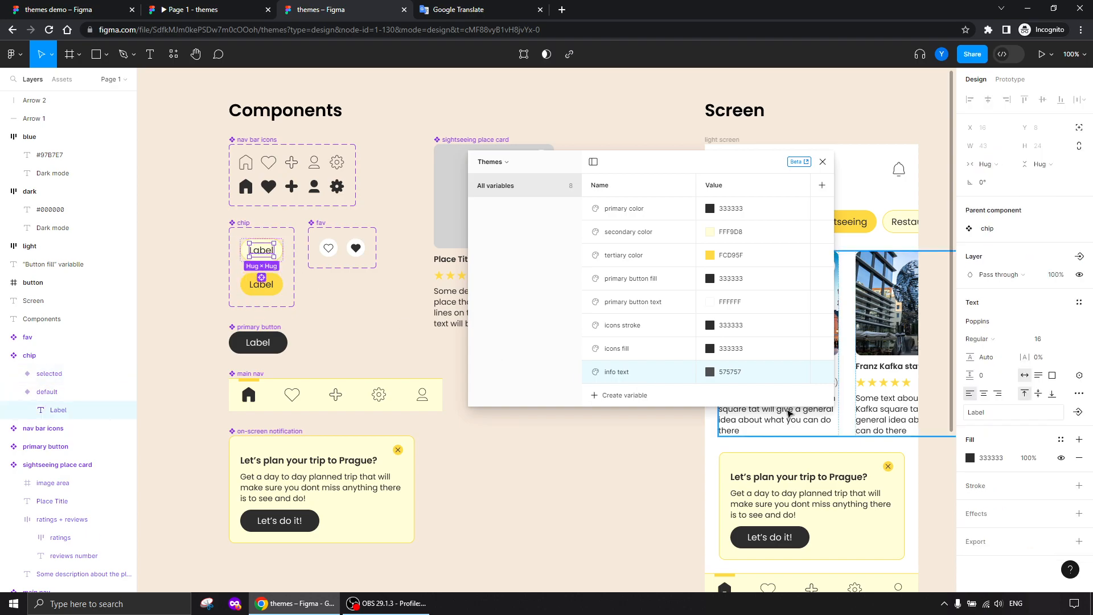
{"action": "left_click", "coordinate": [1060, 441]}
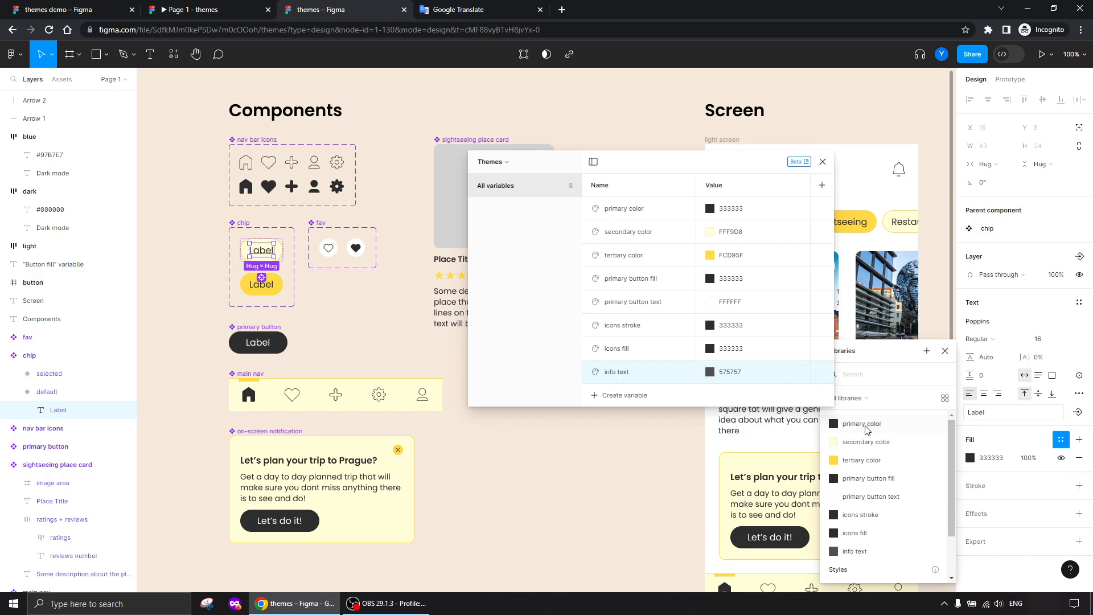
{"action": "scroll", "coordinate": [893, 508], "scroll_direction": "down", "scroll_amount": 2}
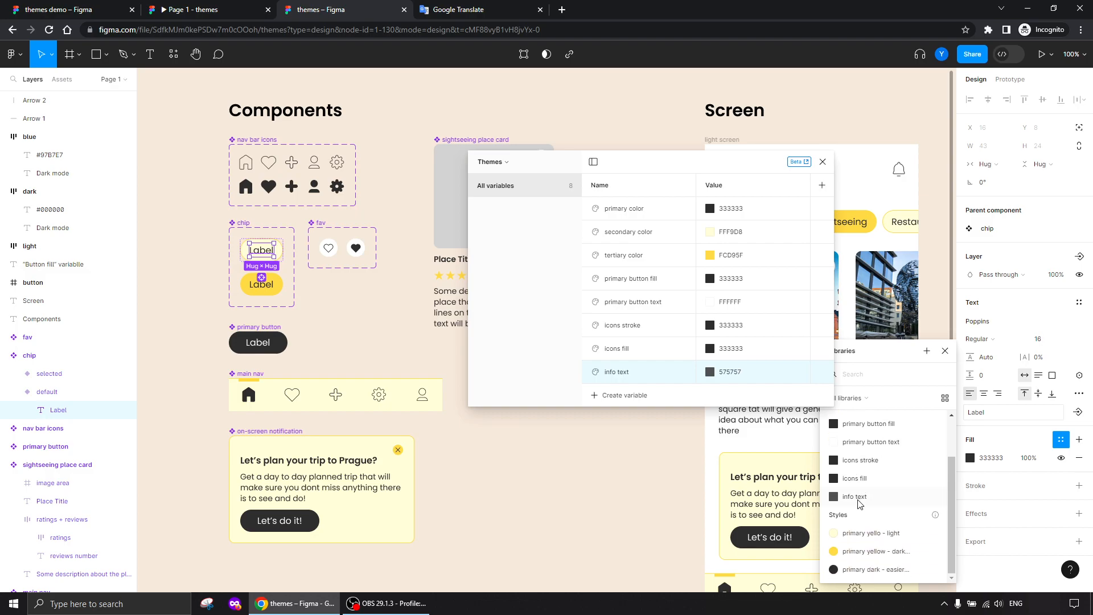
{"action": "scroll", "coordinate": [896, 501], "scroll_direction": "up", "scroll_amount": 2}
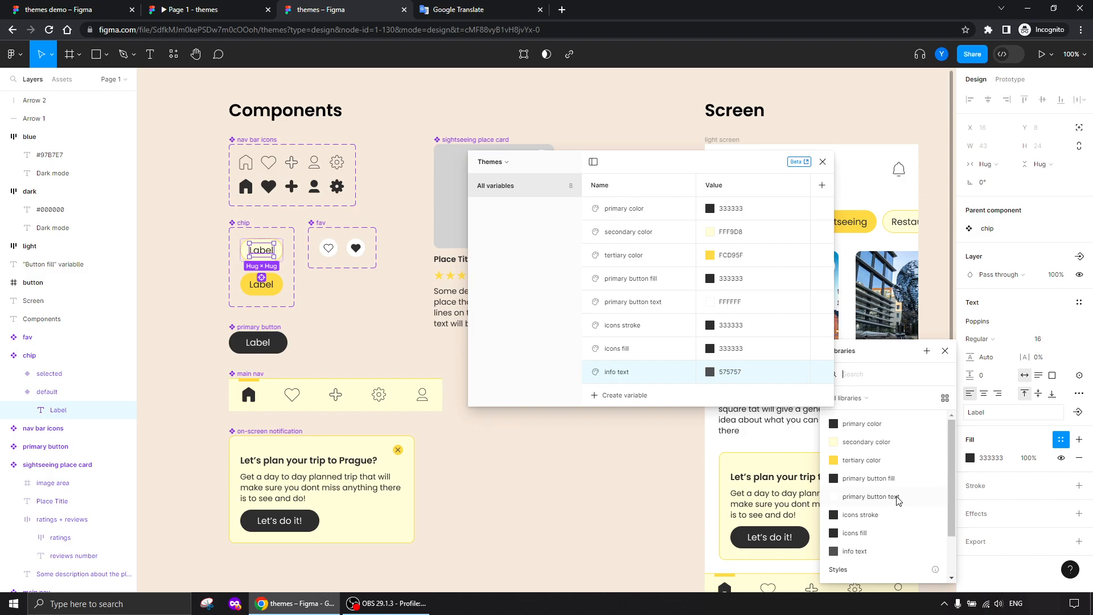
{"action": "left_click", "coordinate": [860, 425]}
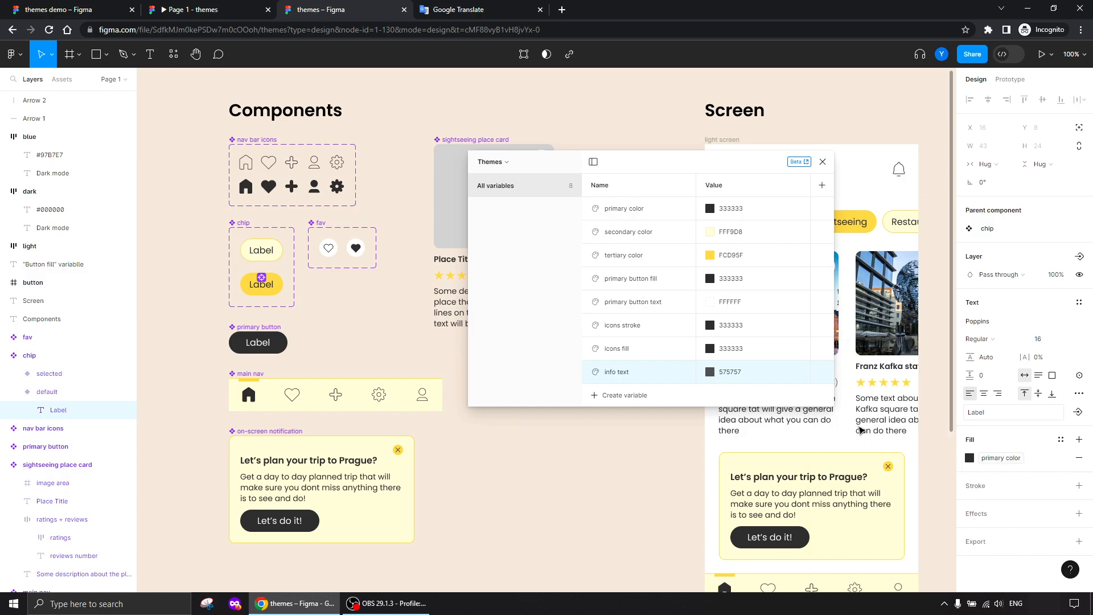
- Apply the "primary color" variable to the label text of the selected chip variant
{"action": "left_click", "coordinate": [262, 284]}
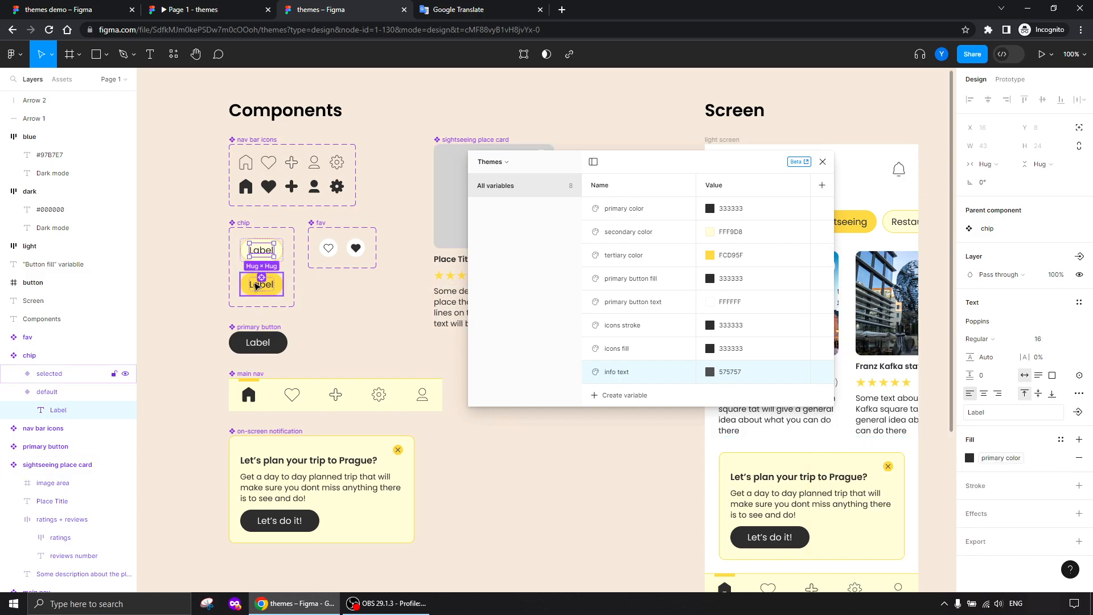
{"action": "left_click", "coordinate": [1060, 439]}
{"action": "left_click", "coordinate": [831, 421]}
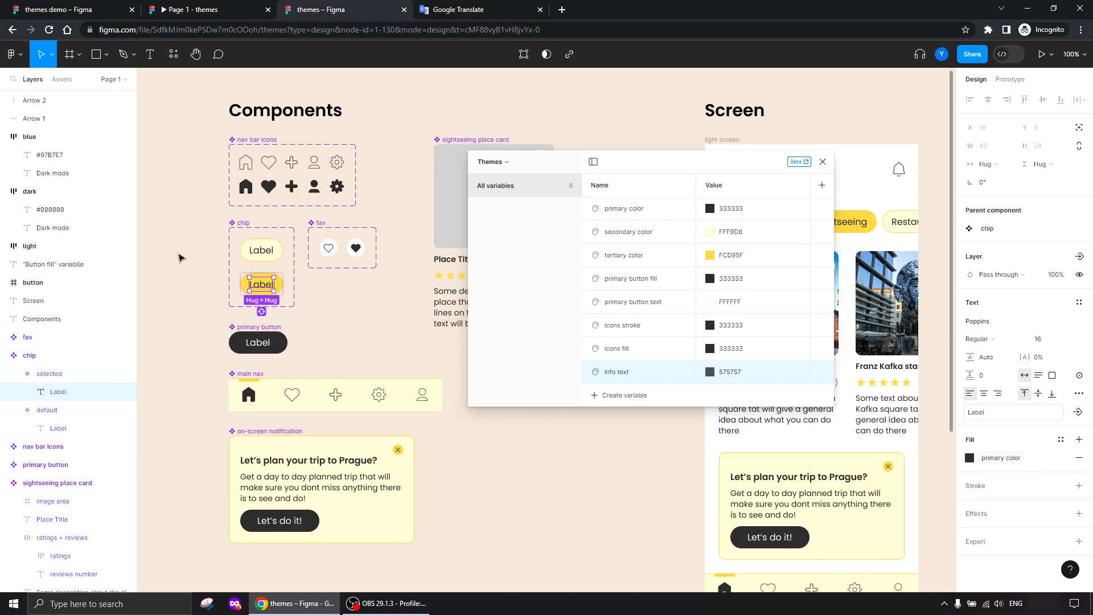
- Add a color variable named "screen bg" and move it to the start of the variable list, above "primary color"
{"action": "left_click", "coordinate": [332, 249]}
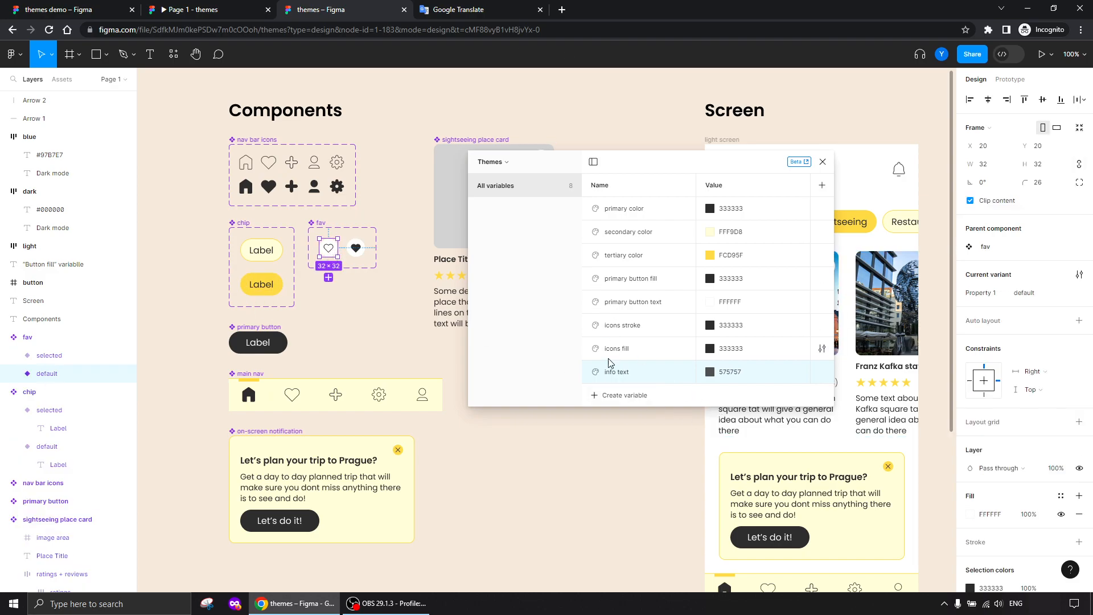
{"action": "left_click", "coordinate": [620, 397]}
{"action": "left_click", "coordinate": [609, 418]}
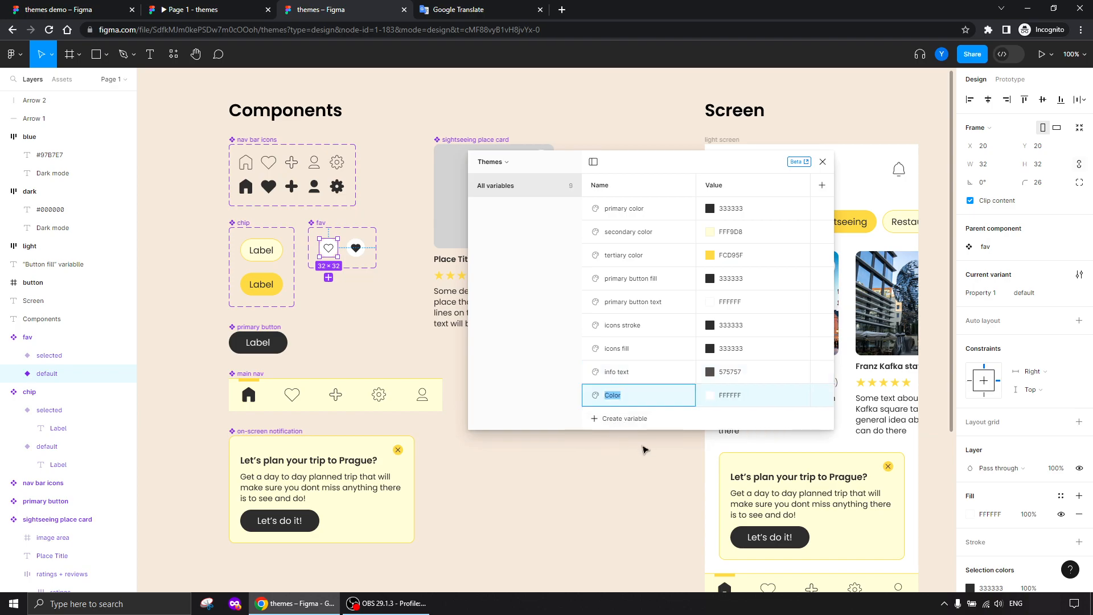
{"action": "type", "text": "screen bg"}
{"action": "key", "text": "Return"}
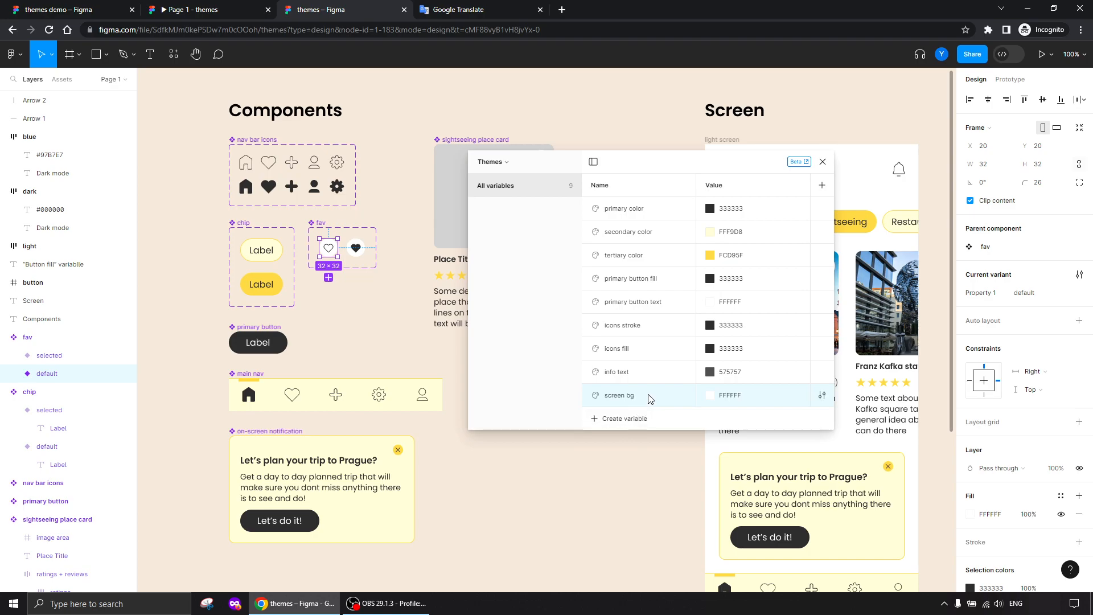
{"action": "left_click_drag", "start_coordinate": [633, 200], "coordinate": [631, 204]}
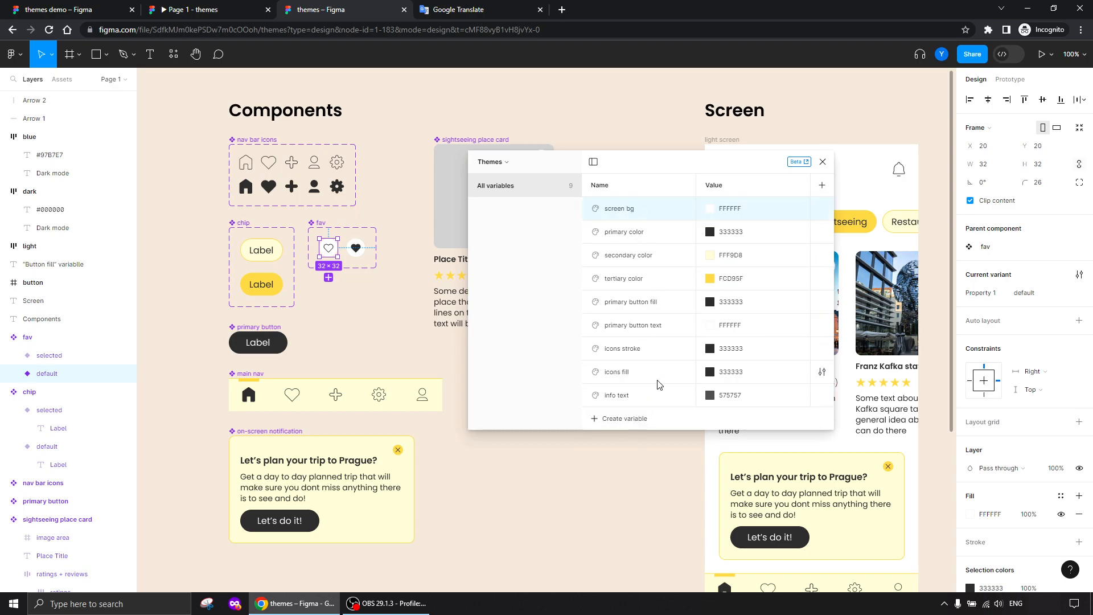
- Apply the "screen bg" variable to the fill of the light screen frame
{"action": "left_click_drag", "start_coordinate": [720, 169], "coordinate": [436, 202]}
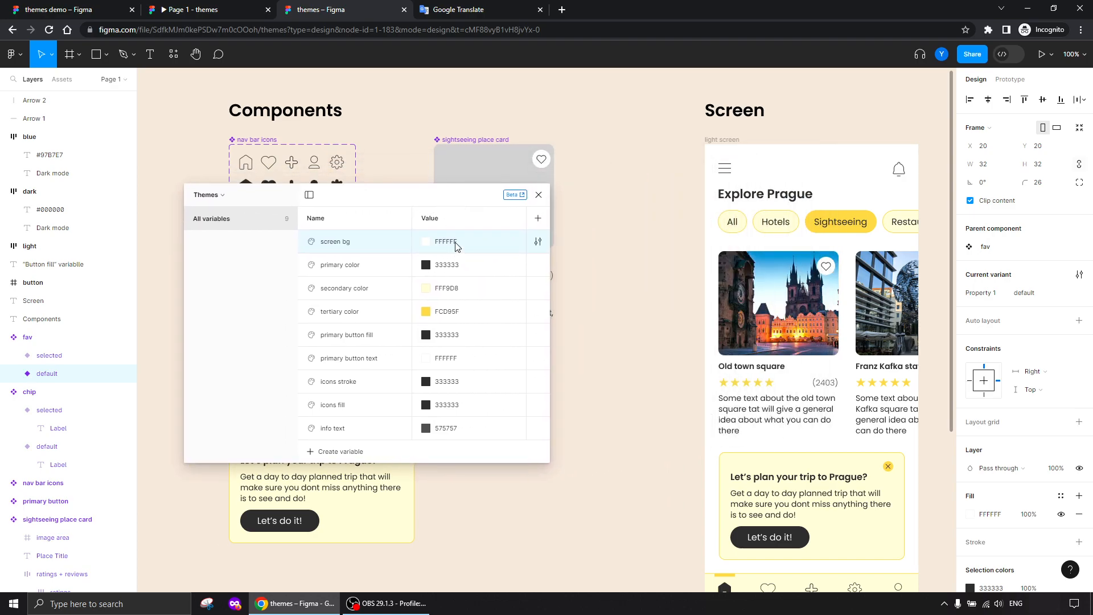
{"action": "left_click", "coordinate": [719, 139]}
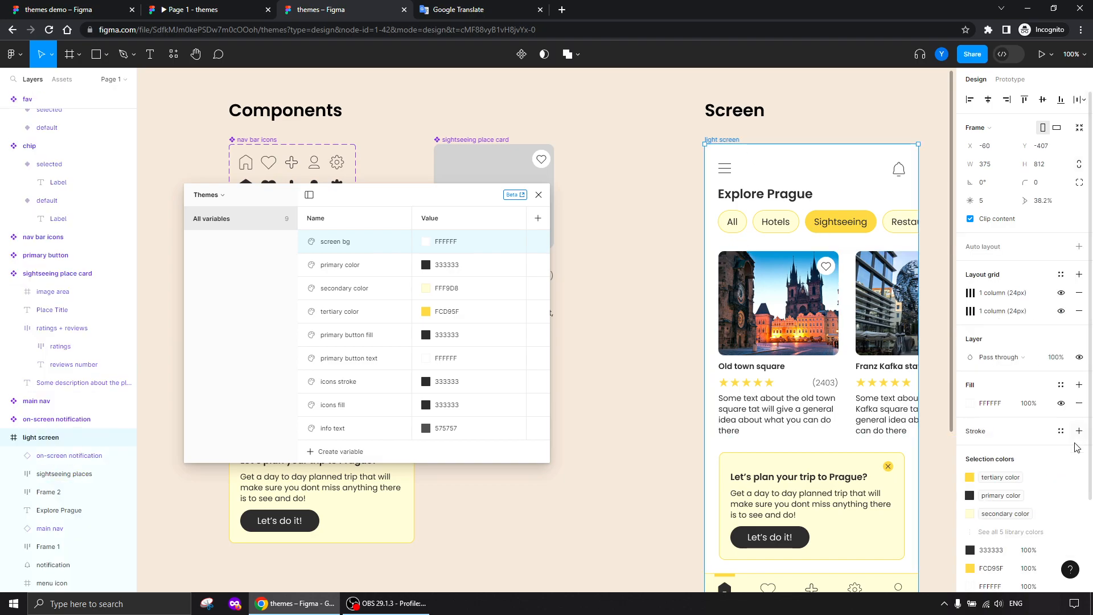
{"action": "left_click", "coordinate": [1060, 384]}
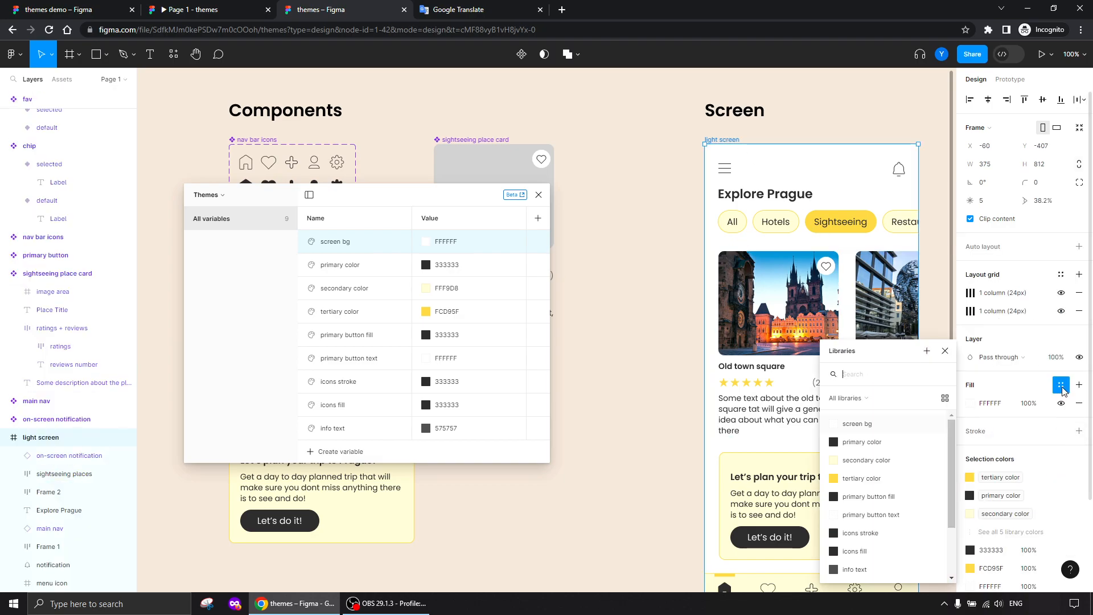
{"action": "left_click", "coordinate": [867, 428]}
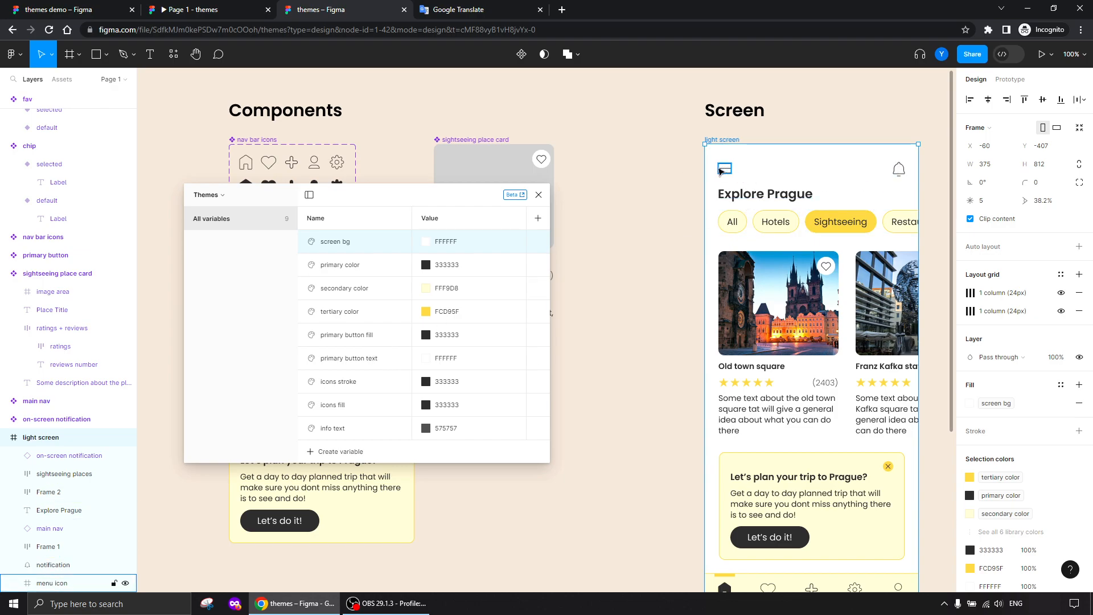
- Apply the "primary color" variable to the menu icon and the notification bell on the light screen
{"action": "left_click", "coordinate": [725, 169]}
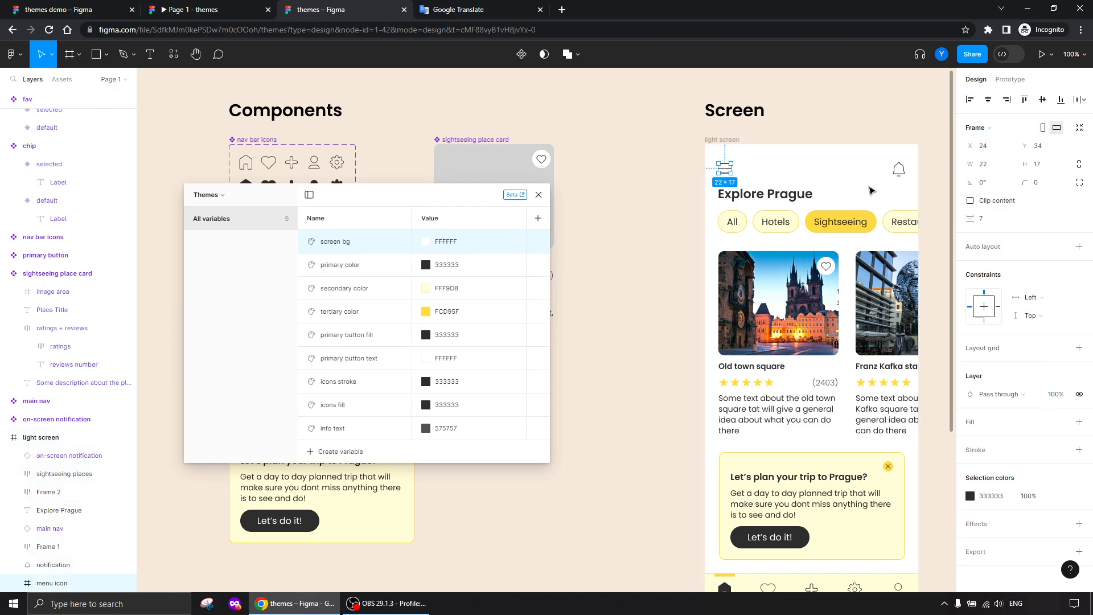
{"action": "left_click", "coordinate": [898, 180], "text": "shift"}
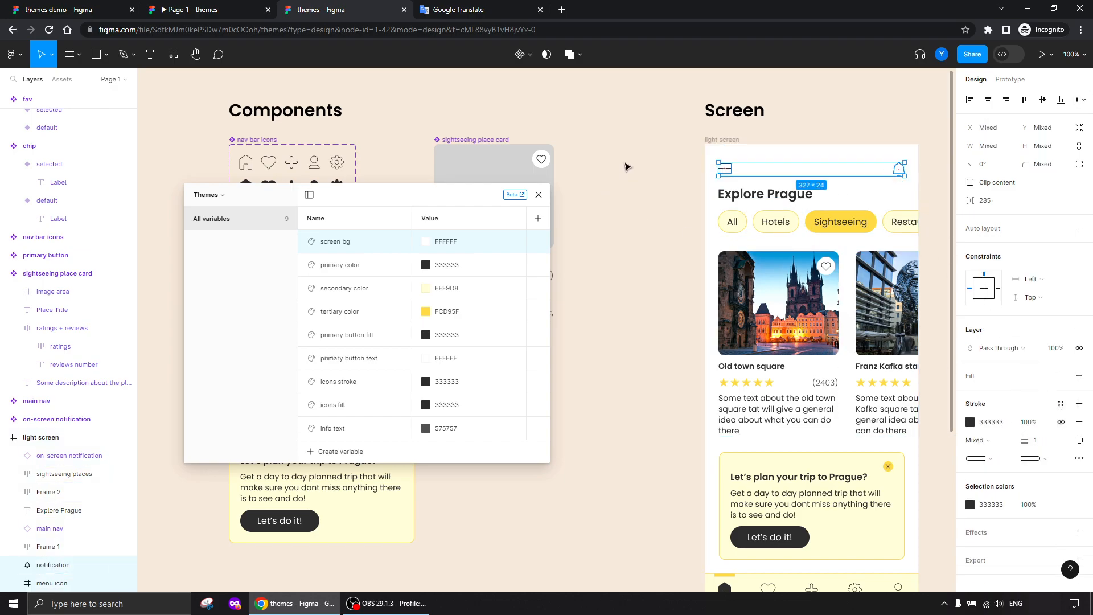
{"action": "left_click", "coordinate": [625, 165]}
{"action": "left_click", "coordinate": [725, 169]}
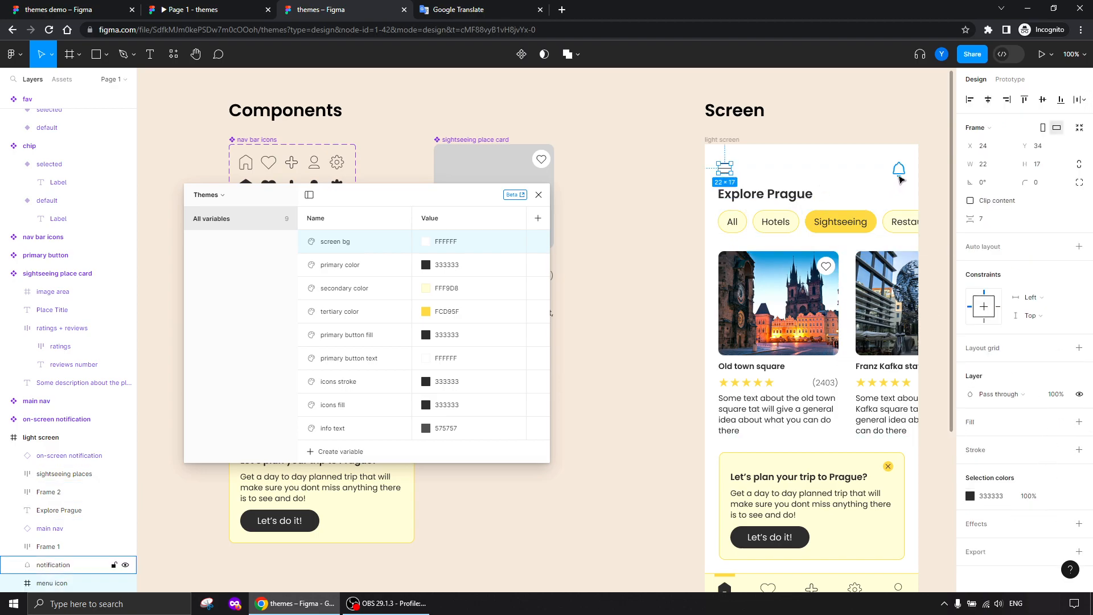
{"action": "left_click", "coordinate": [900, 178], "text": "shift"}
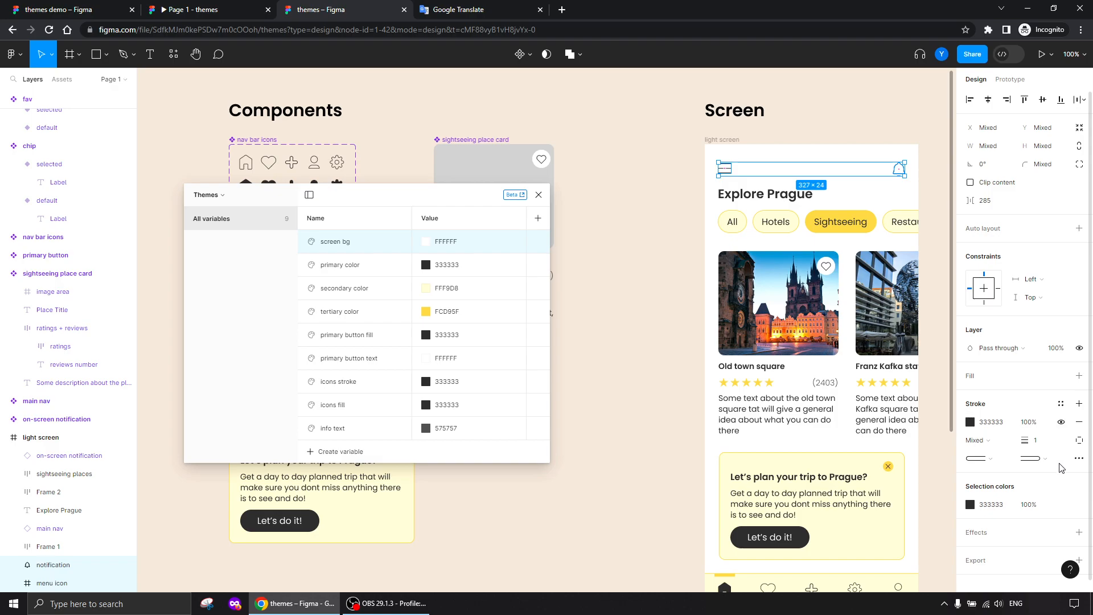
{"action": "left_click", "coordinate": [1061, 505]}
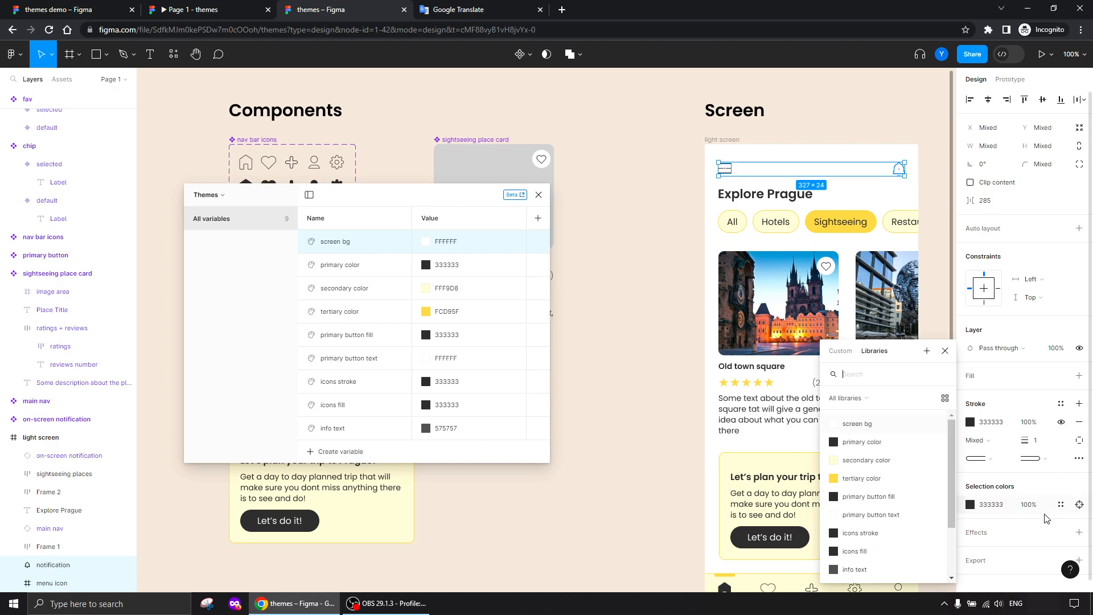
{"action": "left_click", "coordinate": [870, 444]}
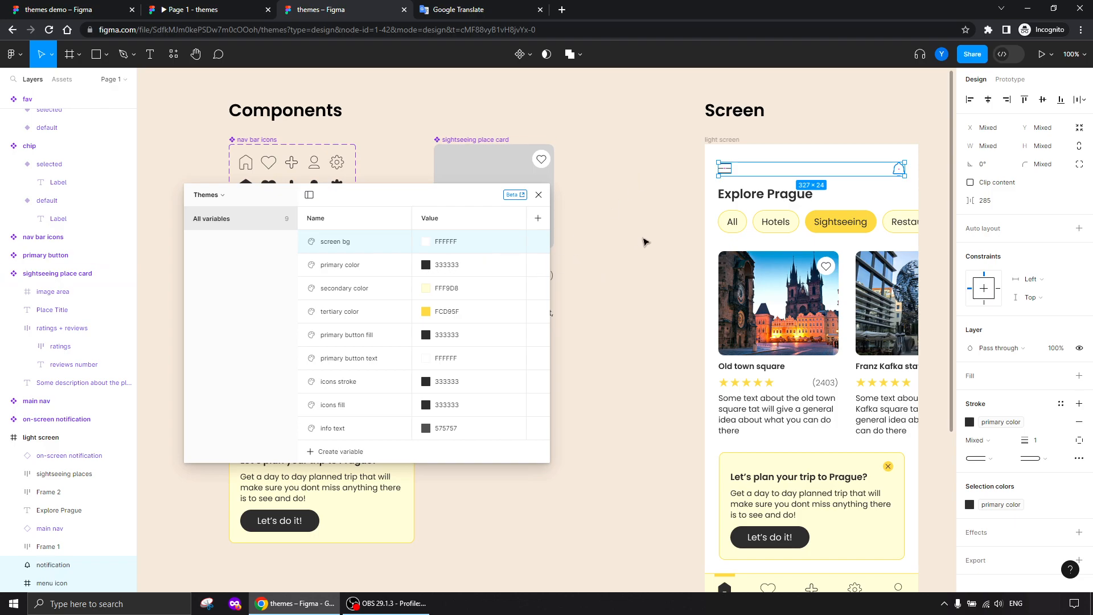
{"action": "left_click", "coordinate": [645, 257]}
- Select the place title and the description text together in the sightseeing place card component
{"action": "scroll", "coordinate": [631, 398], "scroll_direction": "down", "scroll_amount": 2}
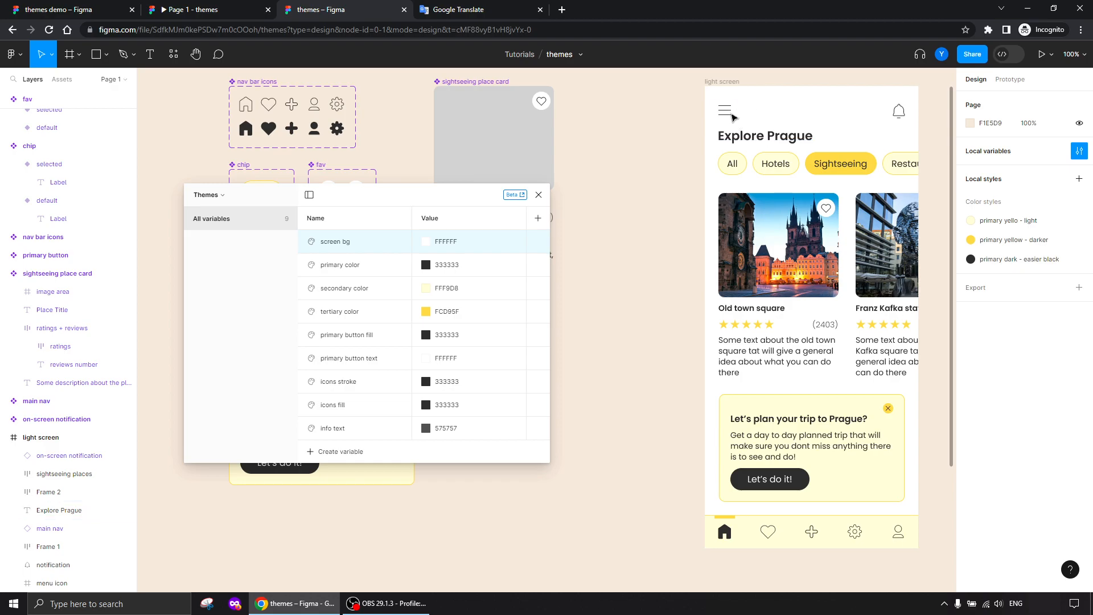
{"action": "left_click_drag", "start_coordinate": [402, 200], "coordinate": [719, 291]}
{"action": "double_click", "coordinate": [454, 201]}
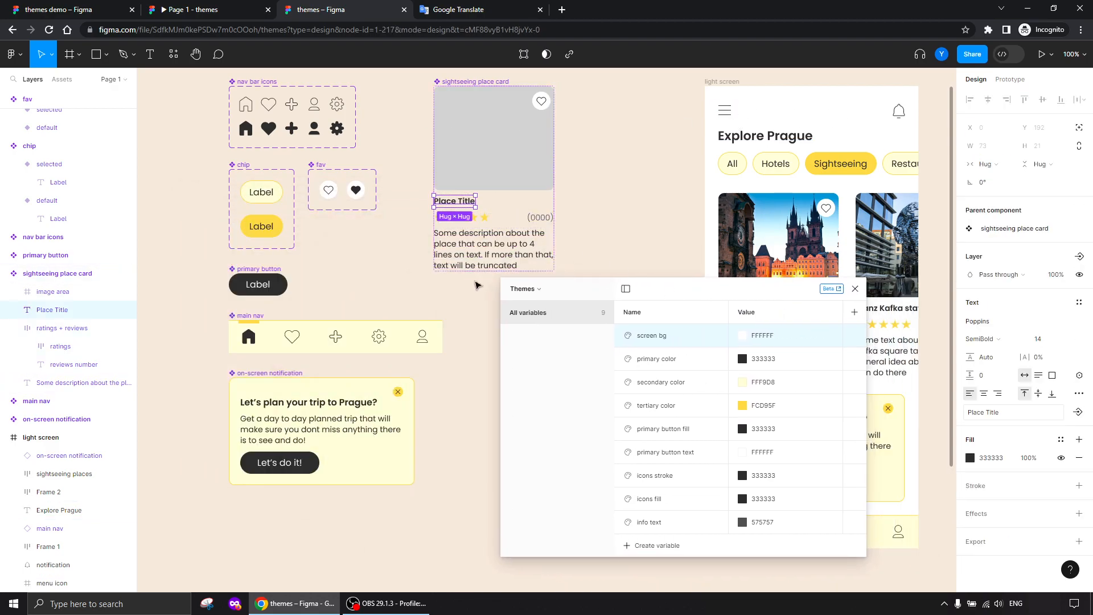
{"action": "left_click", "coordinate": [472, 257], "text": "shift"}
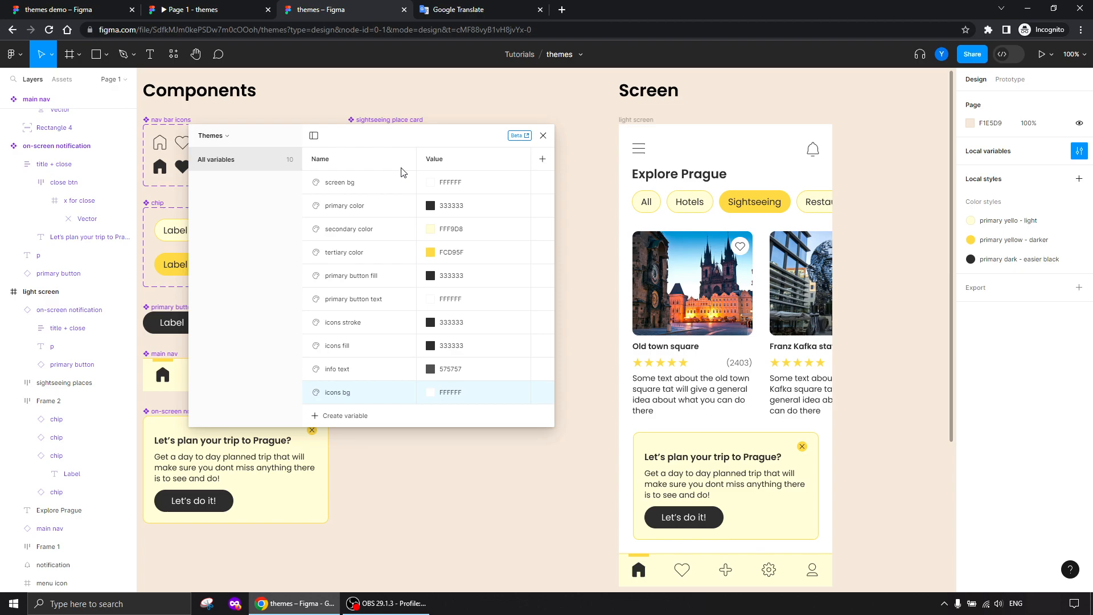
- Duplicate the light screen frame beside the original at X 385 and rename the copy "dark screen"
{"action": "left_click", "coordinate": [633, 120]}
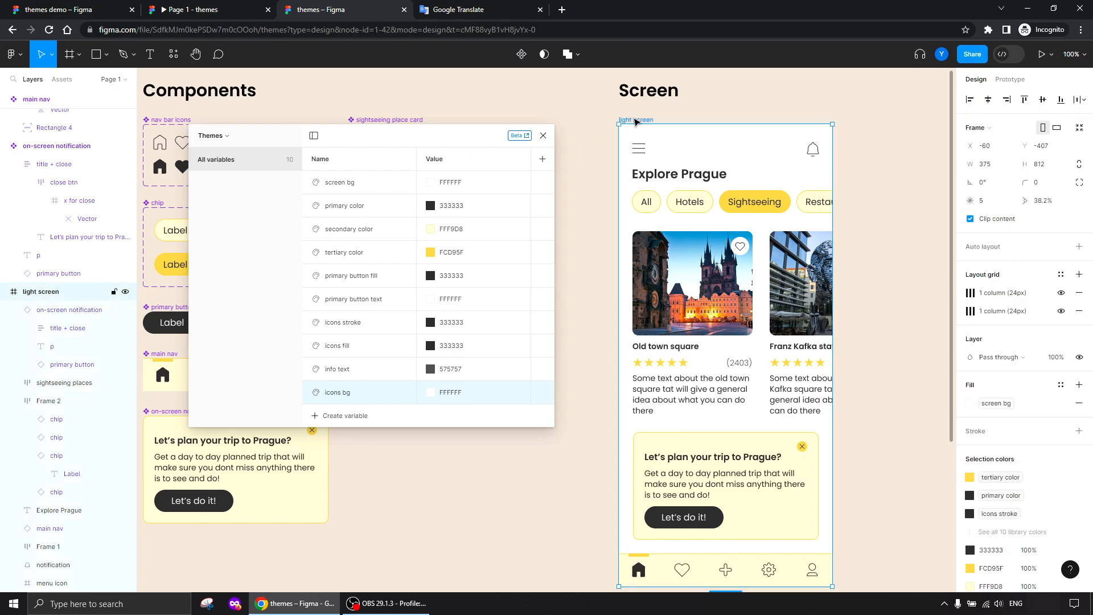
{"action": "left_click_drag", "start_coordinate": [635, 121], "coordinate": [867, 126]}
{"action": "left_click_drag", "start_coordinate": [692, 234], "coordinate": [533, 234]}
{"action": "double_click", "coordinate": [720, 119]}
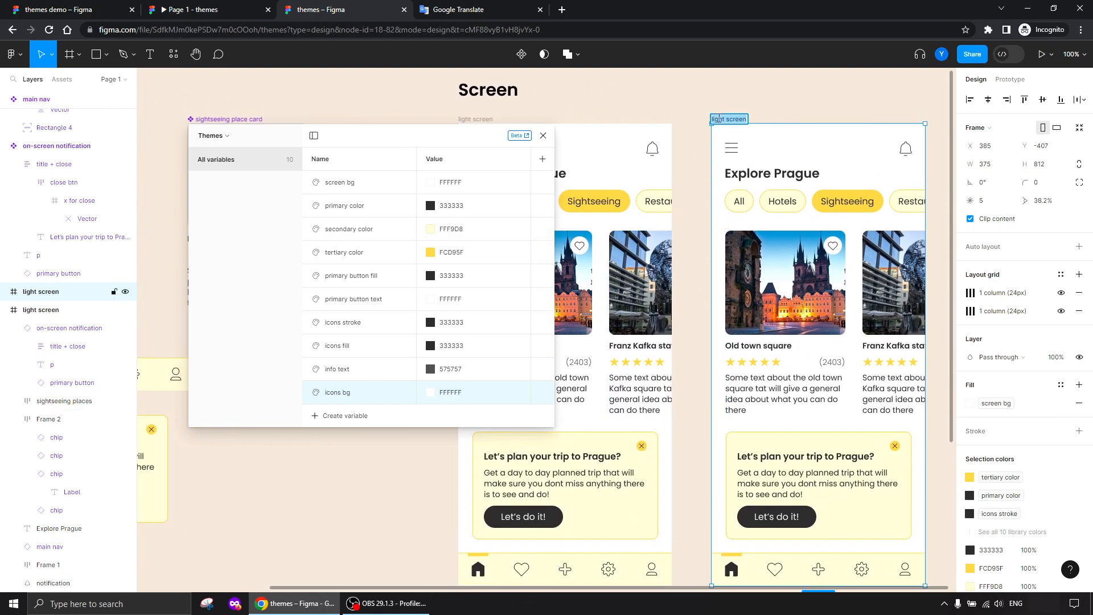
{"action": "type", "text": "dark"}
{"action": "key", "text": "Return"}
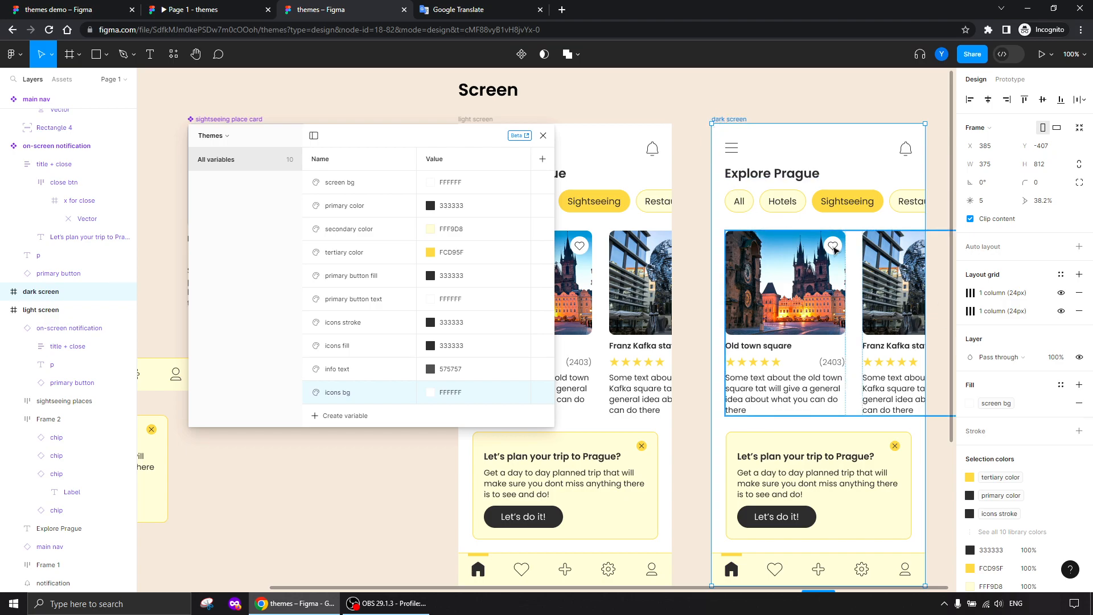
{"action": "left_click_drag", "start_coordinate": [373, 118], "coordinate": [551, 125]}
{"action": "left_click", "coordinate": [647, 130]}
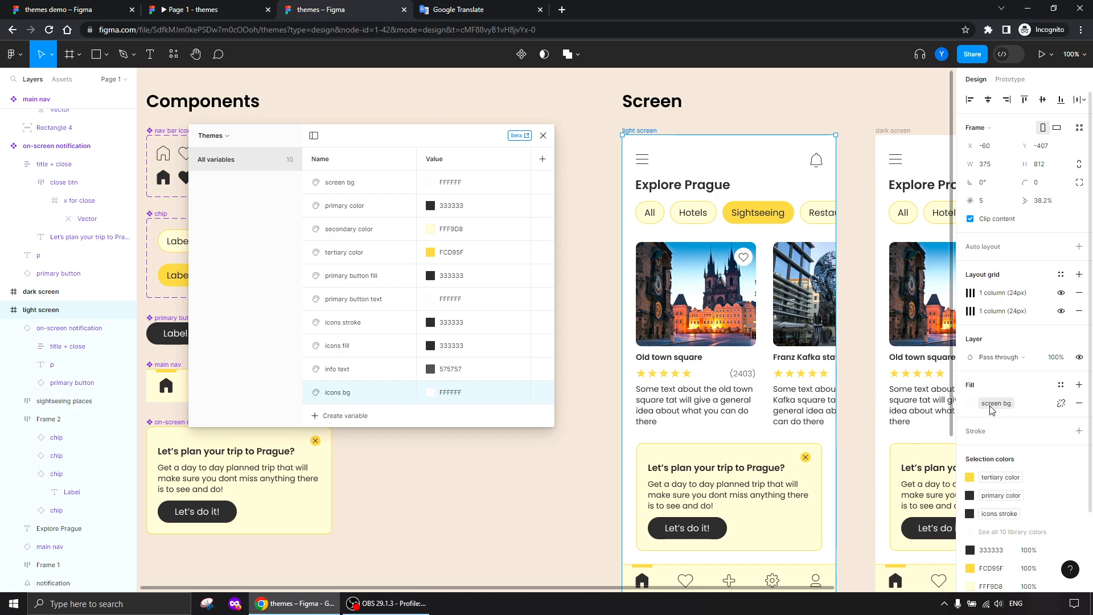
{"action": "scroll", "coordinate": [900, 353], "scroll_direction": "right", "scroll_amount": 5}
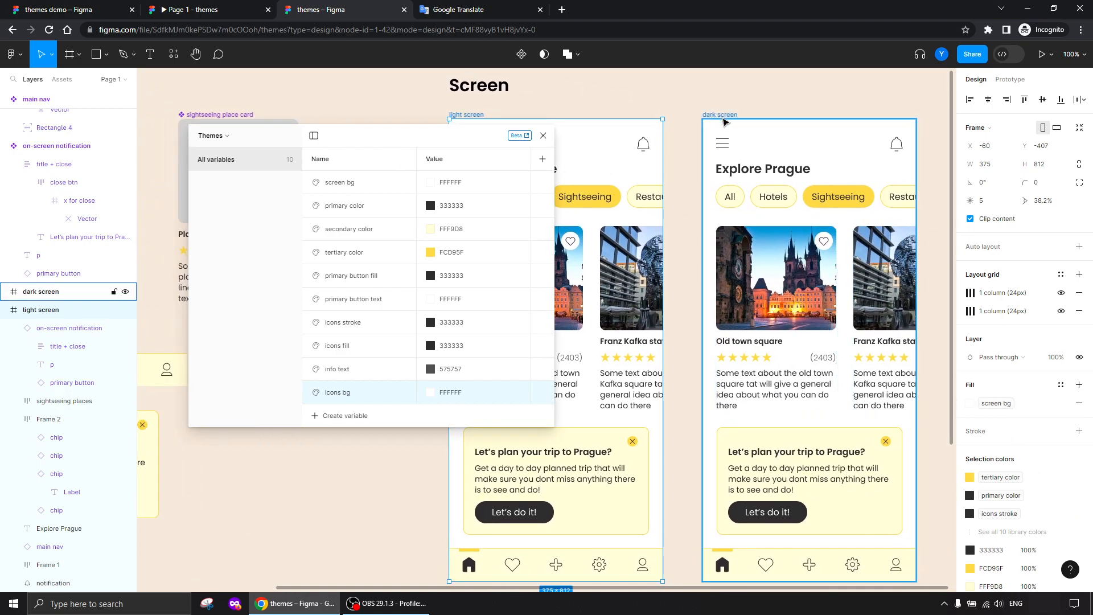
- Add a second mode to the Themes collection and name the two modes LIGHT and DARK
{"action": "left_click", "coordinate": [718, 115]}
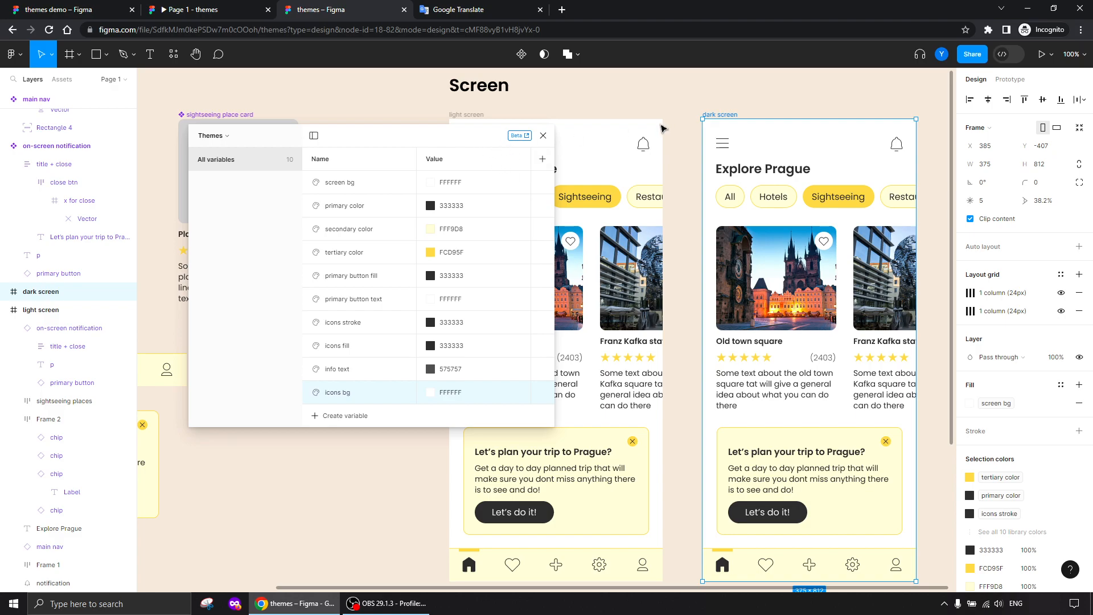
{"action": "left_click", "coordinate": [544, 164]}
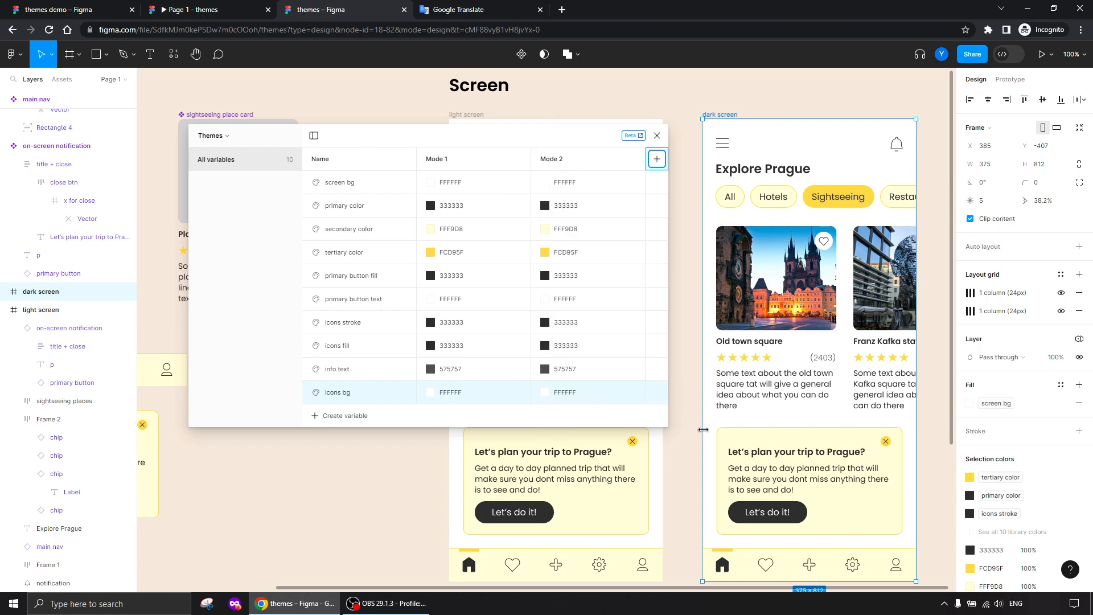
{"action": "double_click", "coordinate": [436, 161]}
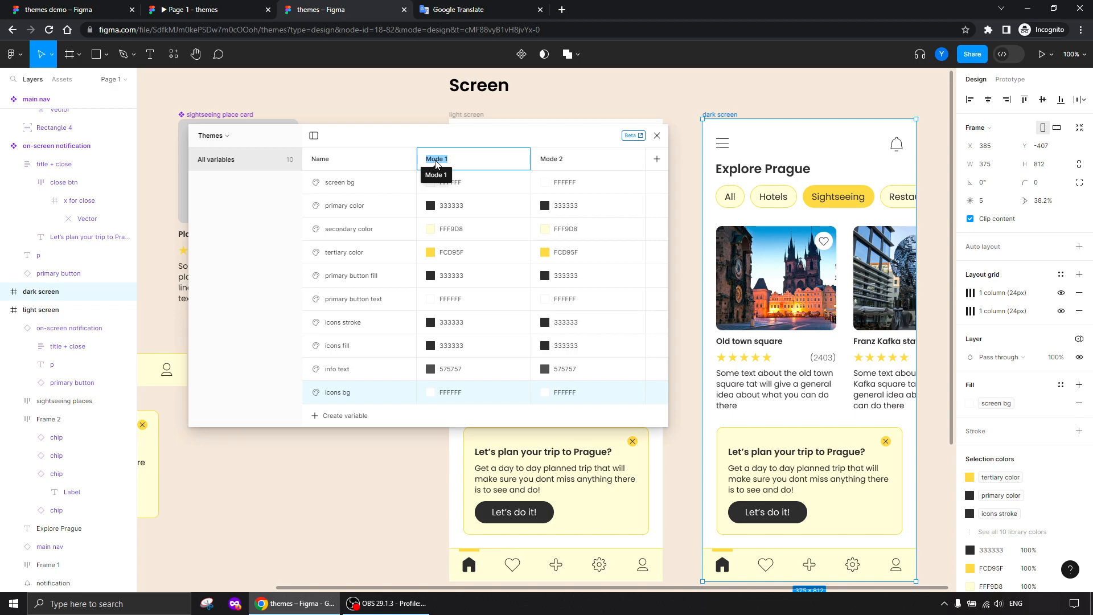
{"action": "type", "text": "Li"}
{"action": "key", "text": "Return"}
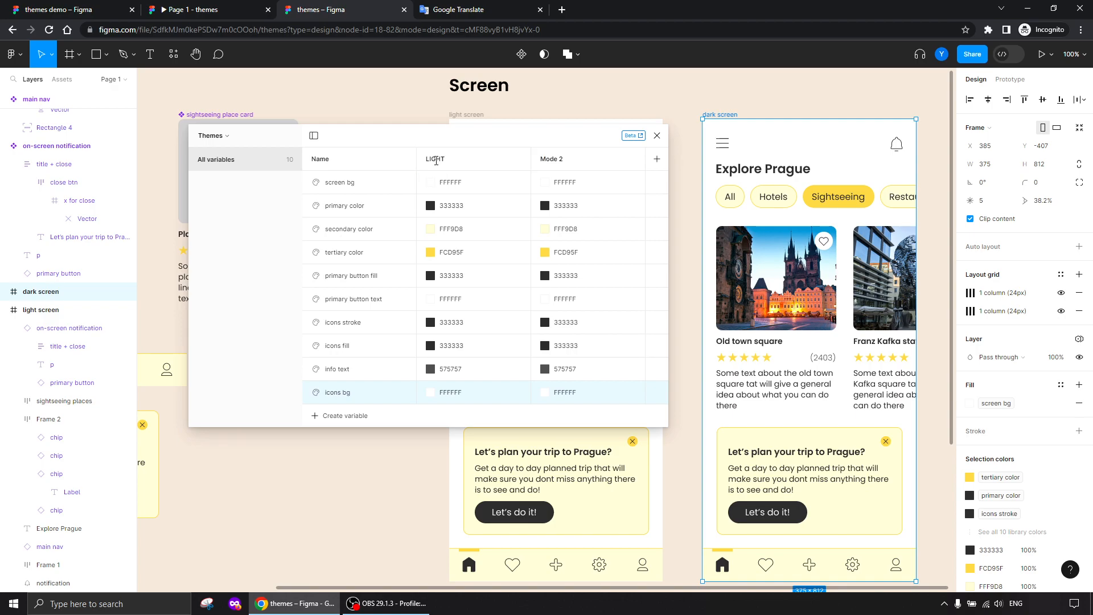
{"action": "double_click", "coordinate": [558, 161]}
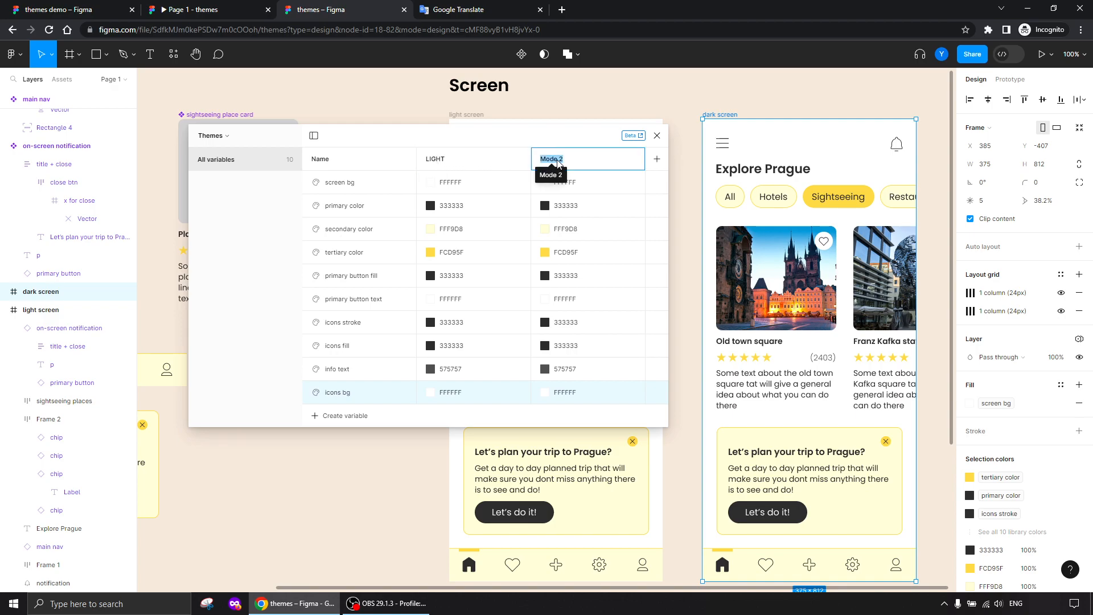
{"action": "type", "text": "DARK"}
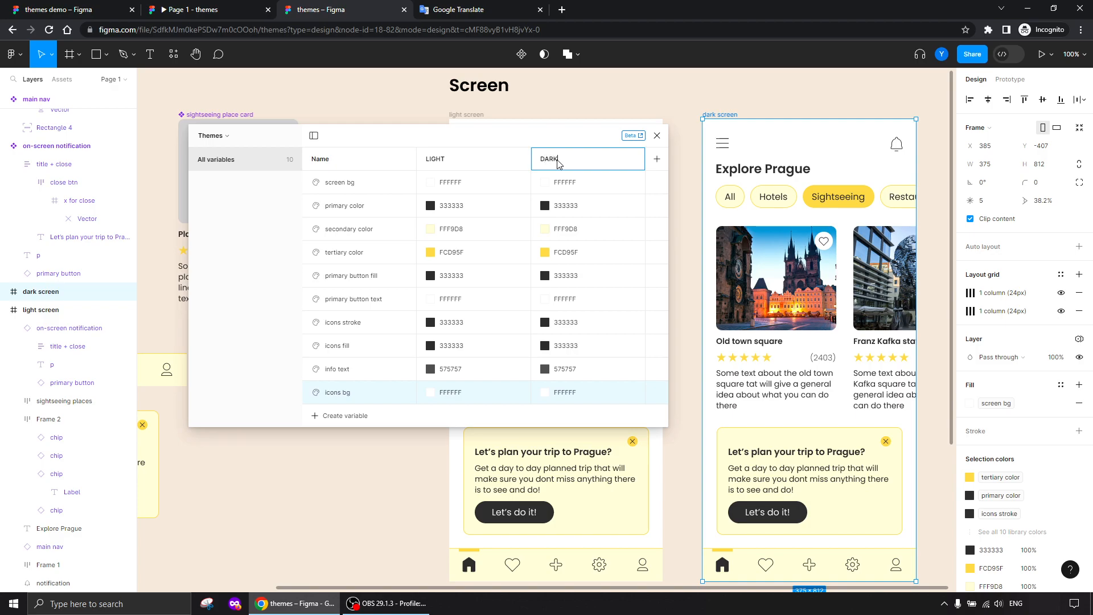
{"action": "key", "text": "Return"}
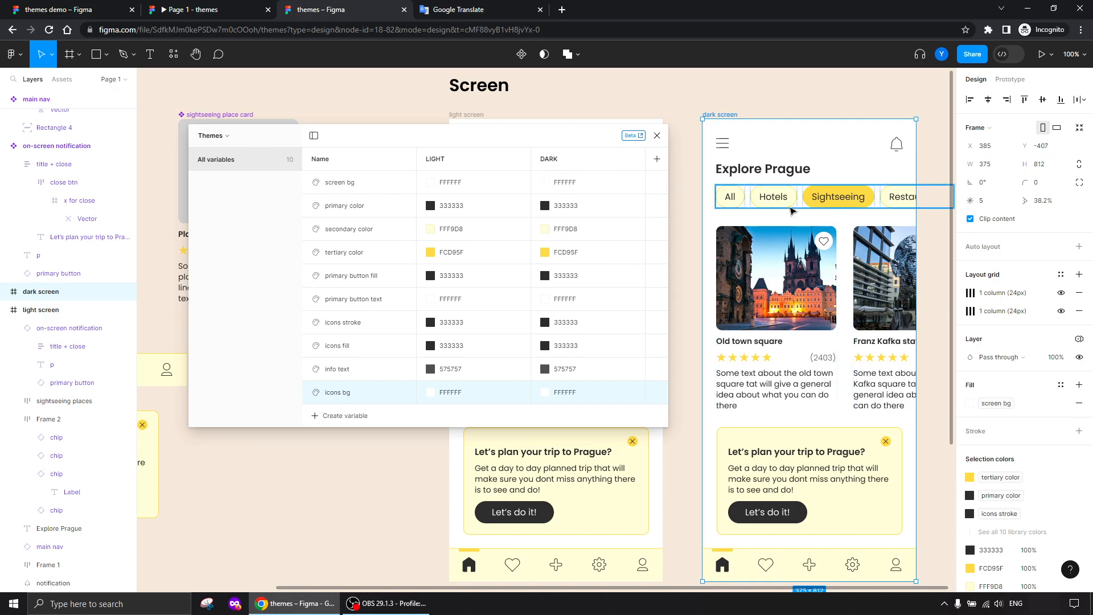
- Set the Themes variable mode of the dark screen frame to DARK
{"action": "left_click", "coordinate": [1078, 340]}
{"action": "mouse_move", "coordinate": [1024, 377]}
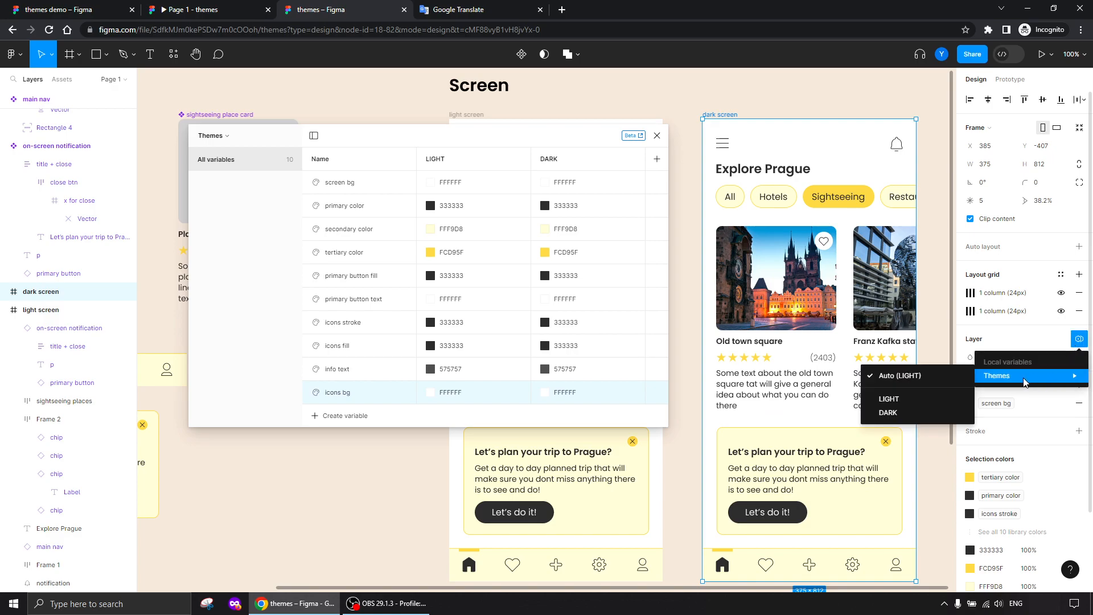
{"action": "left_click", "coordinate": [885, 413]}
- Set the Themes variable mode of the light screen frame to LIGHT
{"action": "left_click_drag", "start_coordinate": [551, 139], "coordinate": [415, 196]}
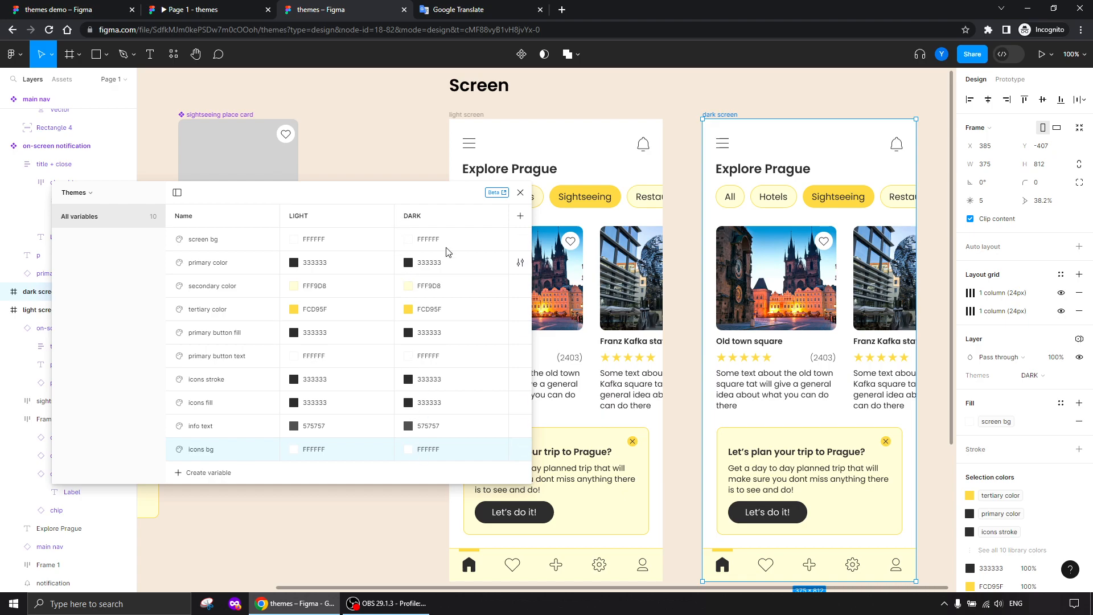
{"action": "left_click", "coordinate": [466, 115]}
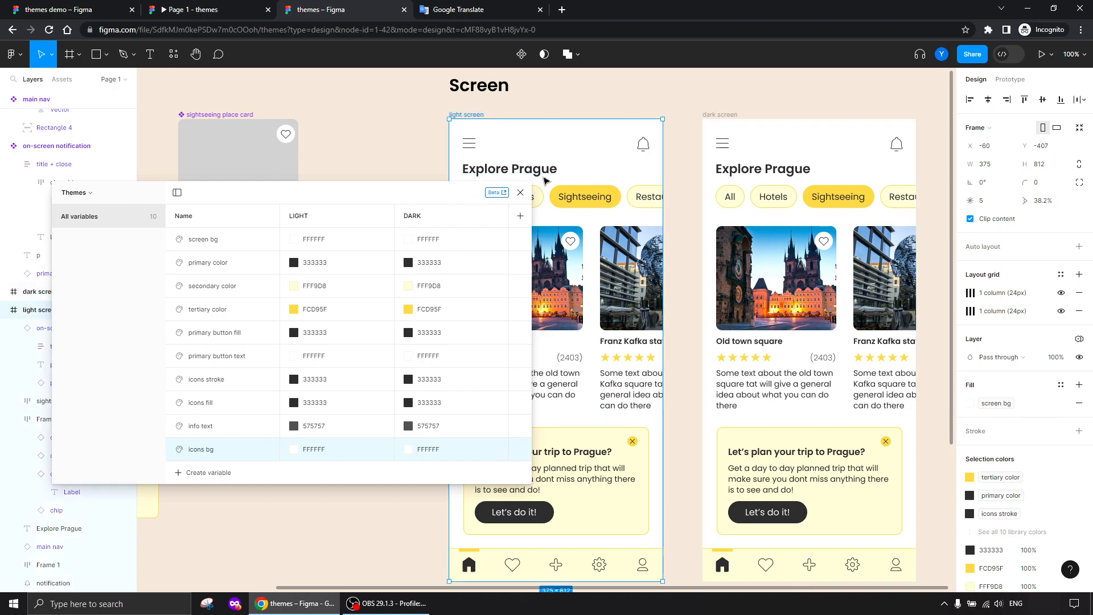
{"action": "left_click", "coordinate": [1078, 339]}
{"action": "mouse_move", "coordinate": [1020, 376]}
{"action": "left_click", "coordinate": [888, 393]}
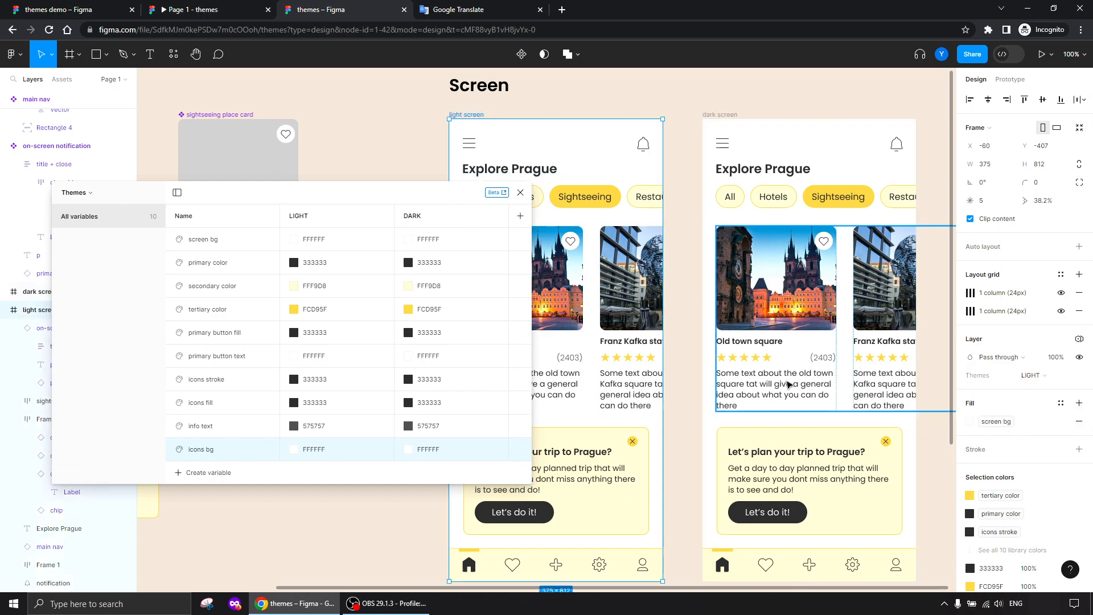
- Set the DARK mode value of the "screen bg" variable to 333333
{"action": "left_click_drag", "start_coordinate": [364, 200], "coordinate": [502, 136]}
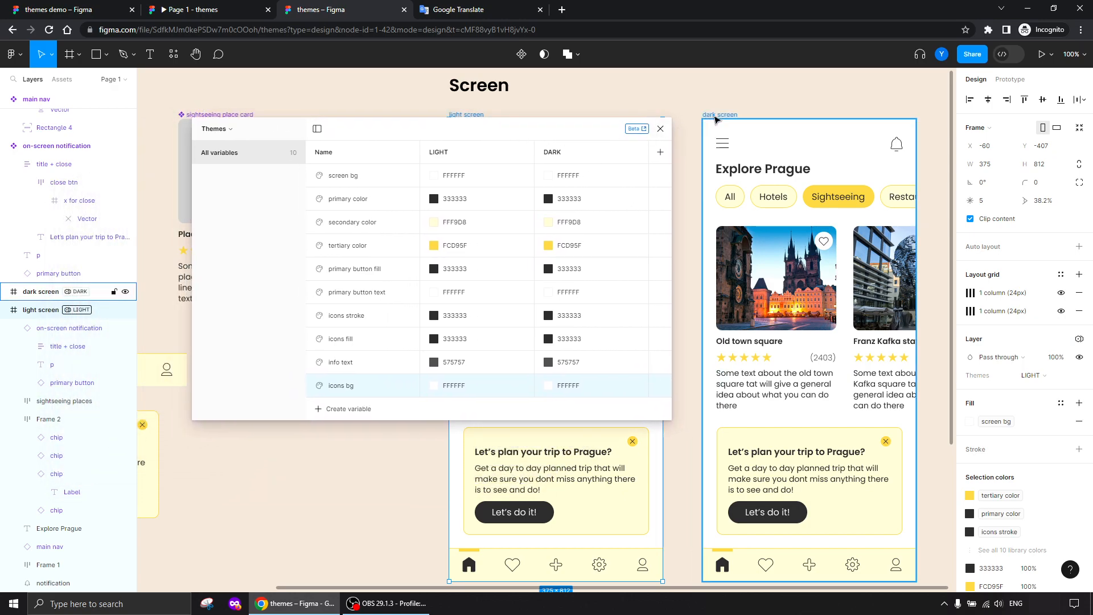
{"action": "left_click", "coordinate": [716, 115]}
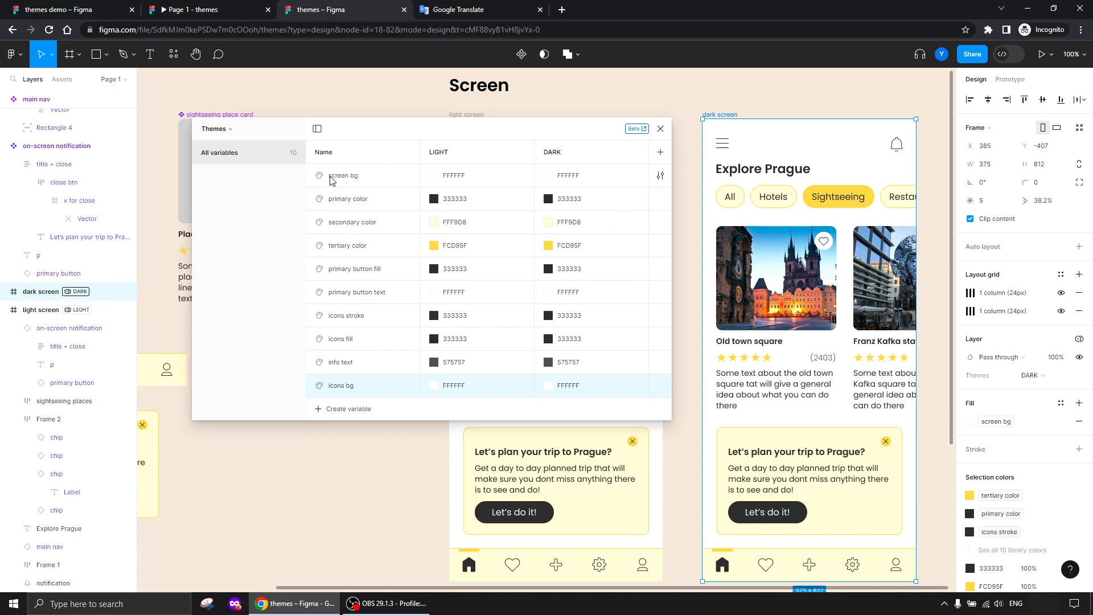
{"action": "left_click", "coordinate": [568, 175]}
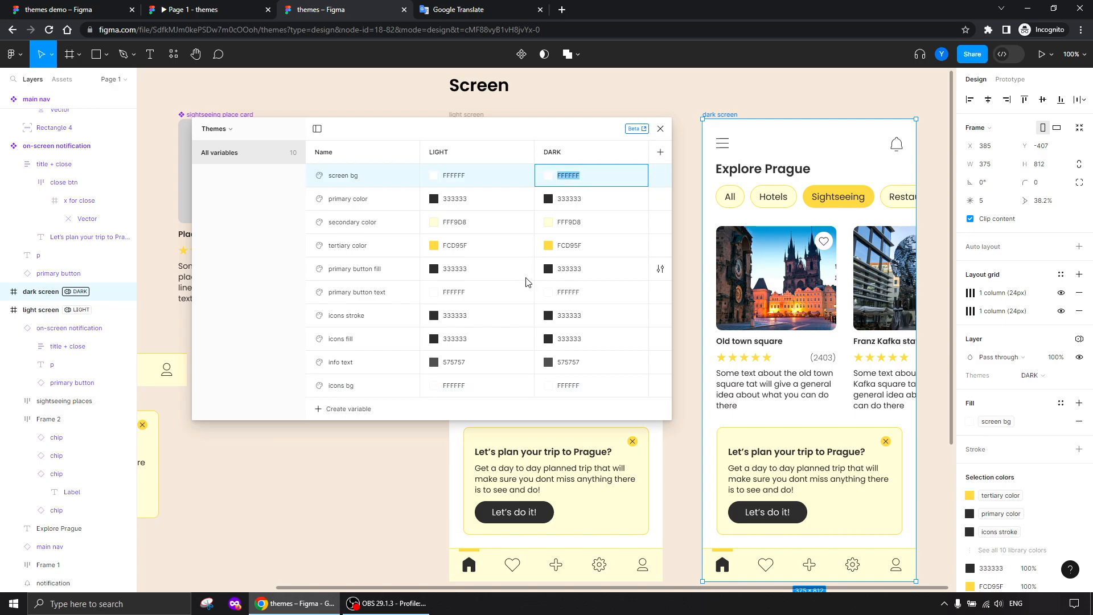
{"action": "type", "text": "333333"}
{"action": "key", "text": "Return"}
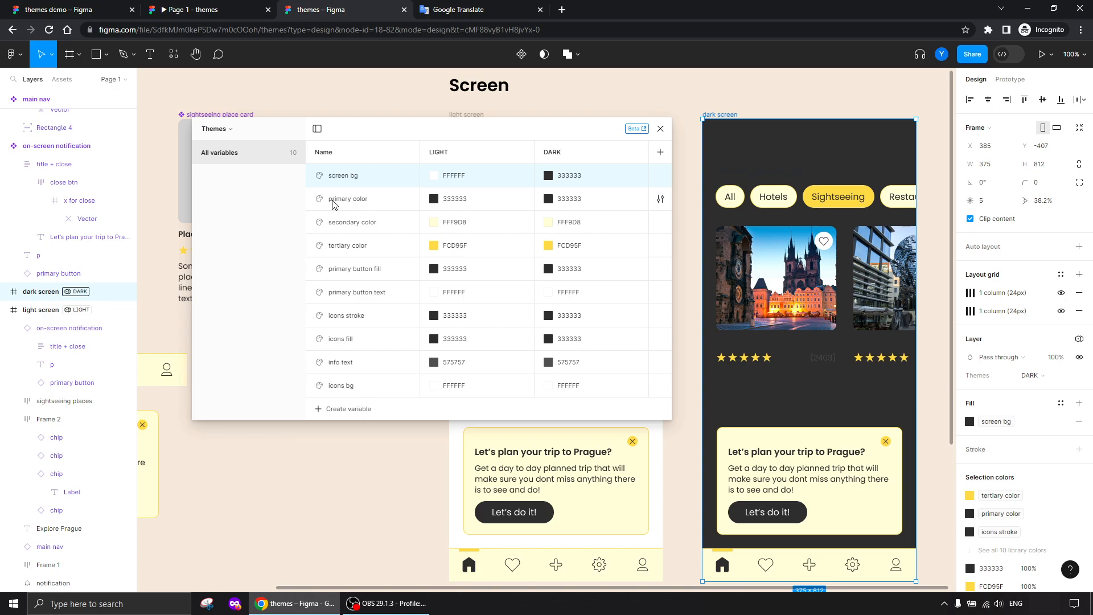
- Set the DARK mode value of the "primary color" variable to F2F2F2
{"action": "left_click", "coordinate": [575, 204]}
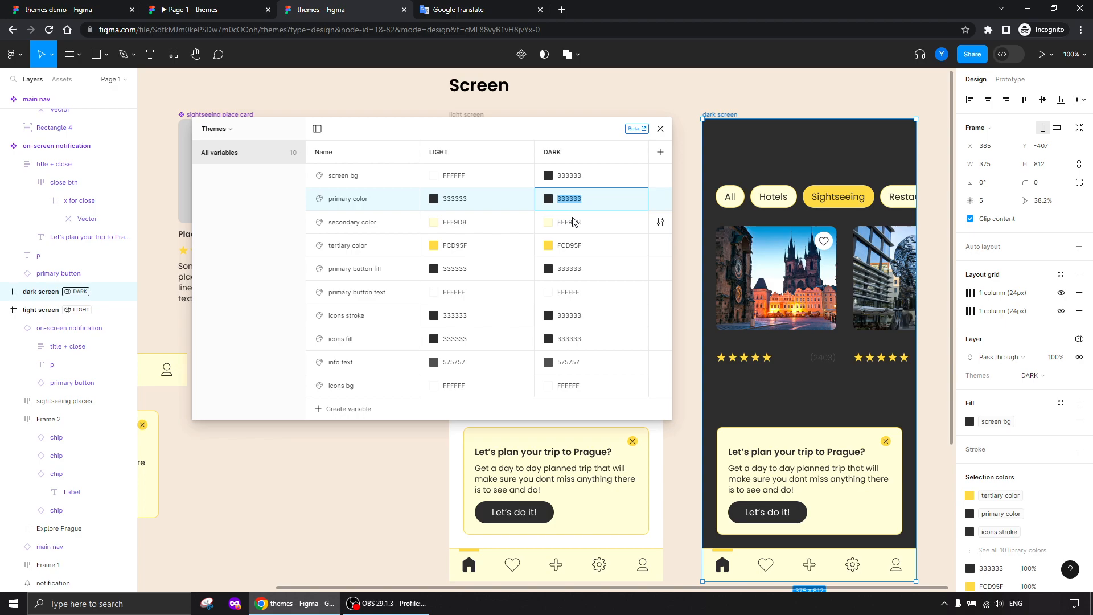
{"action": "type", "text": "f2f2f2"}
{"action": "key", "text": "Return"}
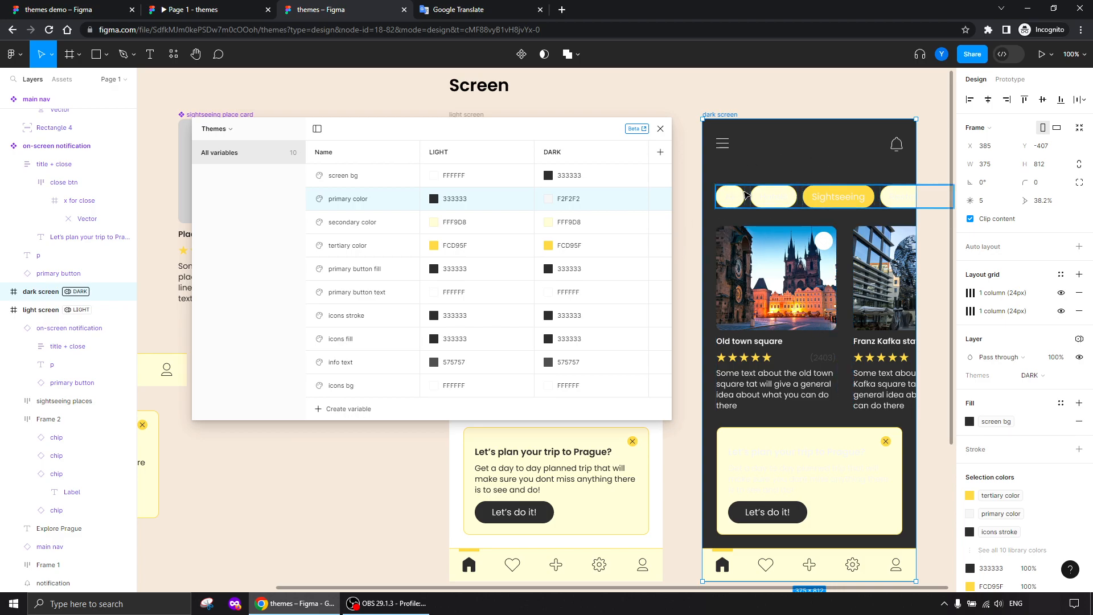
- Apply the "primary color" variable to the fill of the "Explore Prague" heading on the light screen
{"action": "left_click", "coordinate": [751, 171]}
{"action": "left_click_drag", "start_coordinate": [561, 132], "coordinate": [439, 214]}
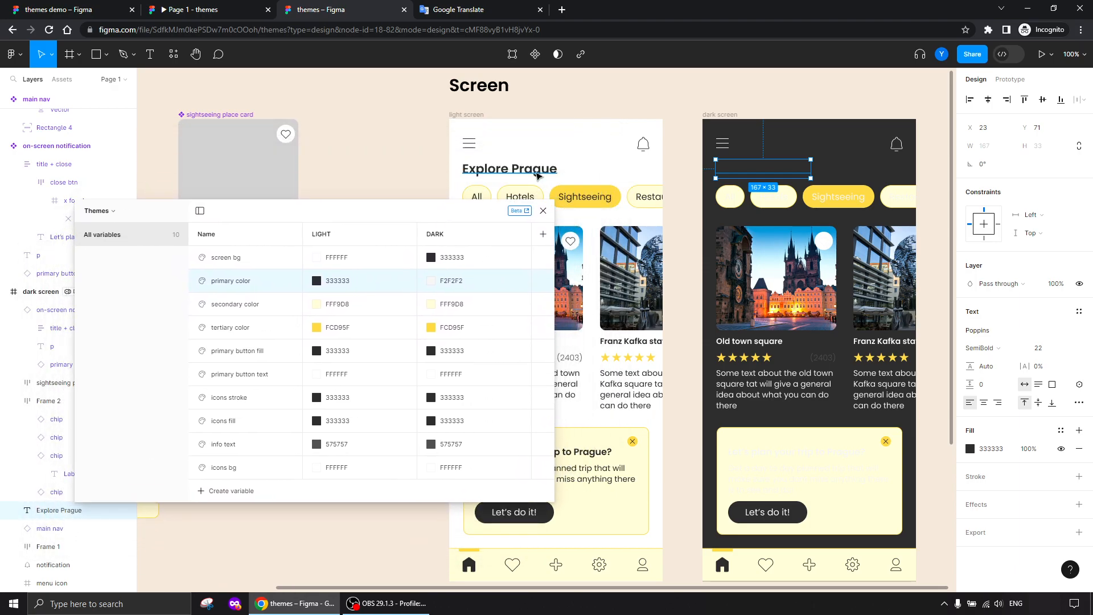
{"action": "left_click", "coordinate": [515, 170]}
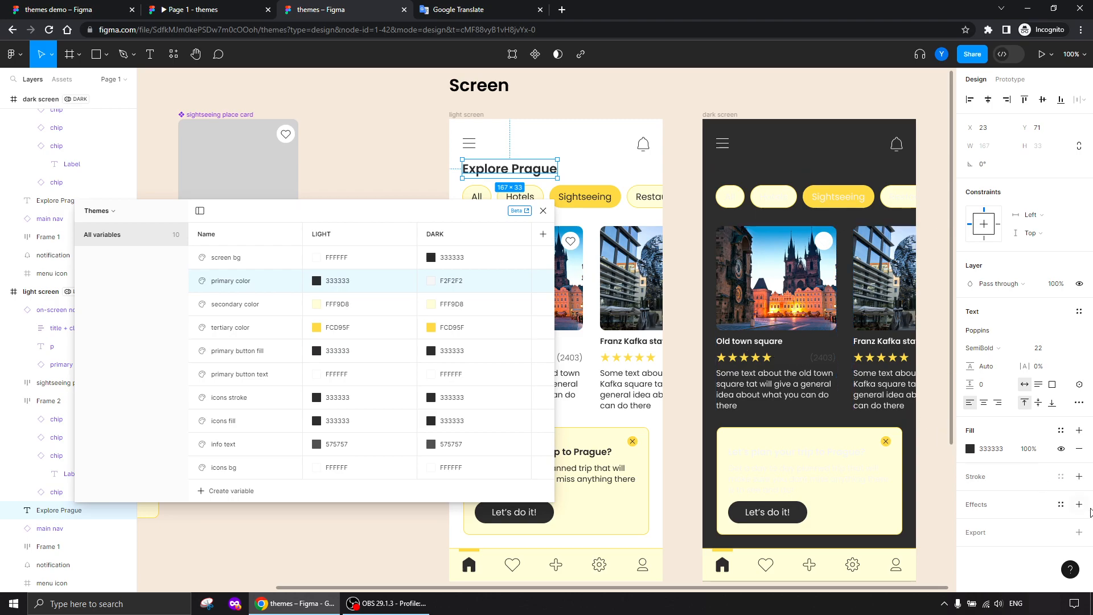
{"action": "left_click", "coordinate": [1061, 431]}
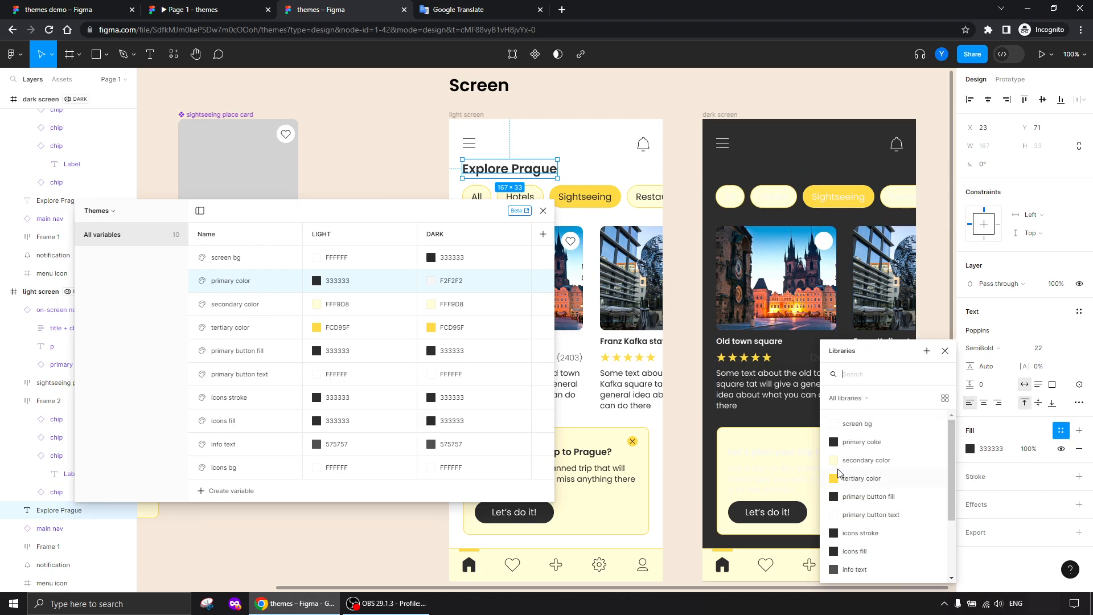
{"action": "left_click", "coordinate": [862, 442]}
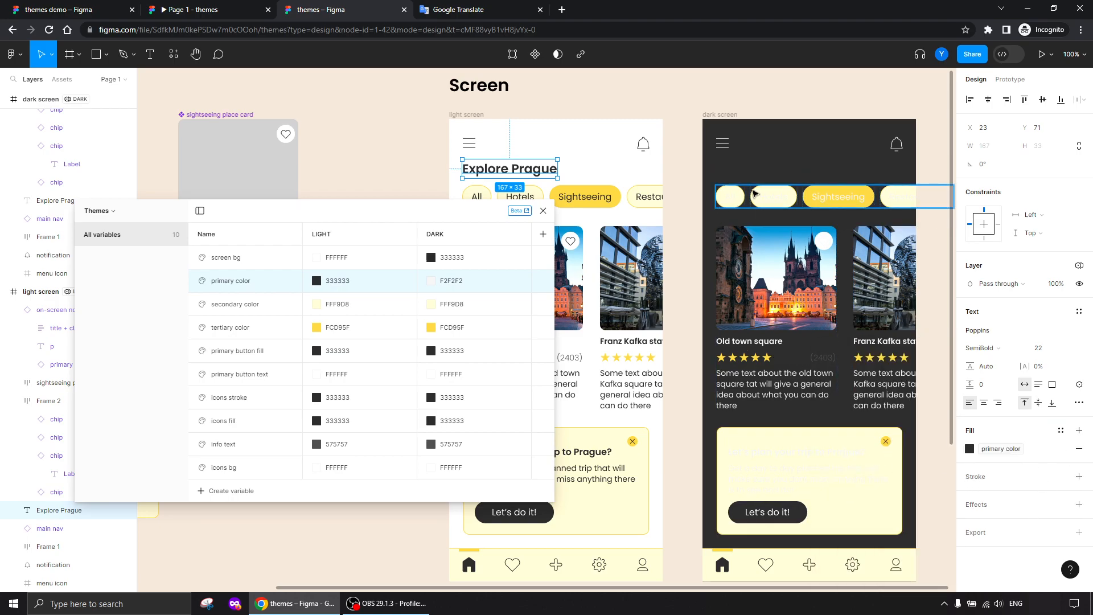
- Apply the "primary color" variable to the fill of the "Explore Prague" heading on the dark screen
{"action": "left_click", "coordinate": [753, 169]}
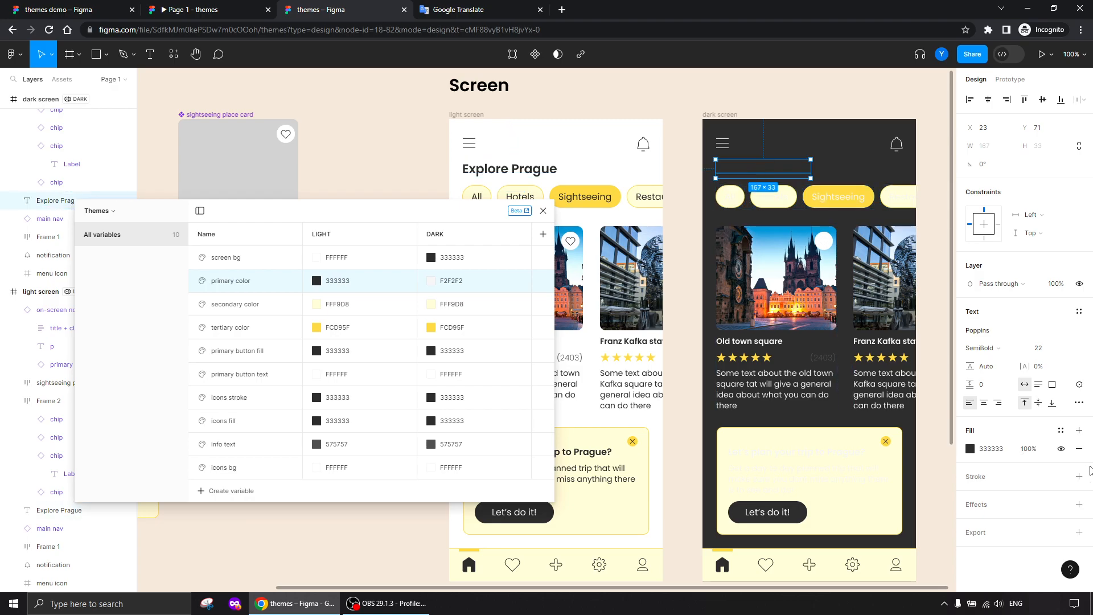
{"action": "left_click", "coordinate": [1061, 431]}
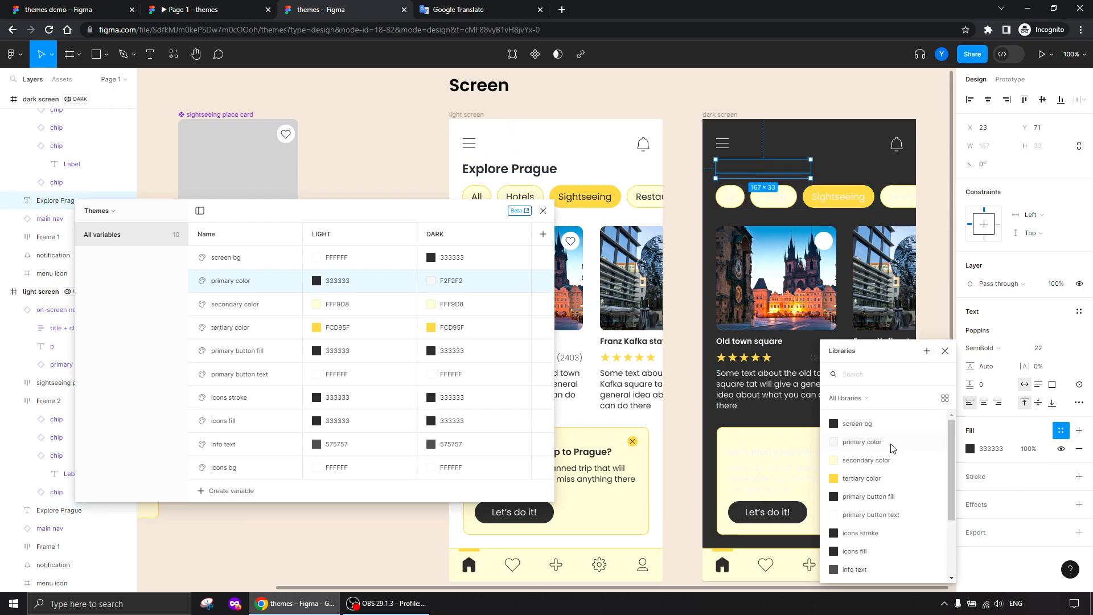
{"action": "left_click", "coordinate": [871, 443]}
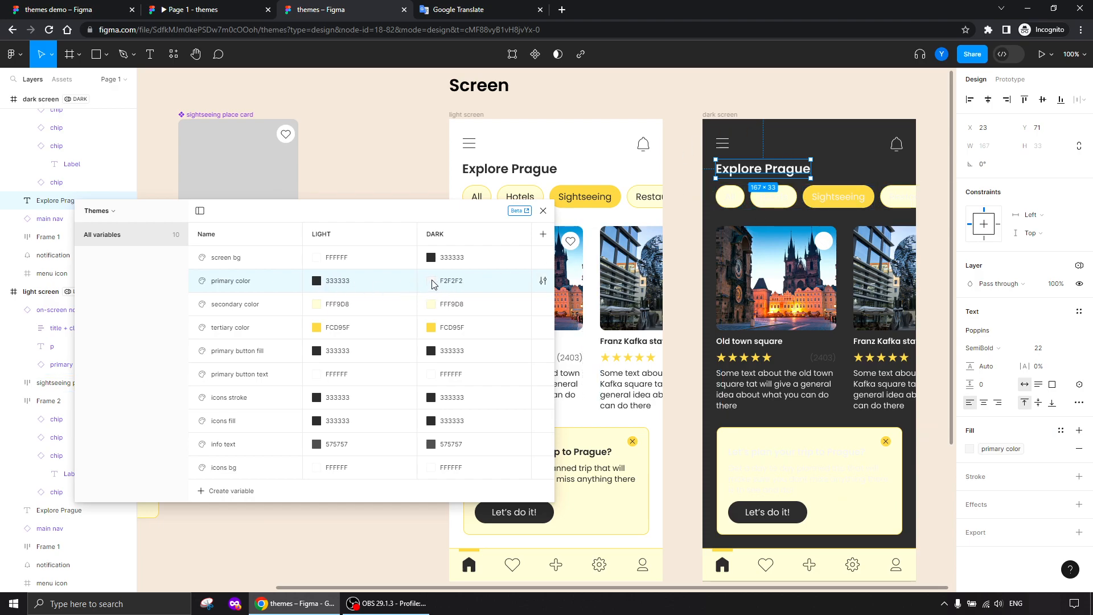
{"action": "left_click", "coordinate": [700, 98]}
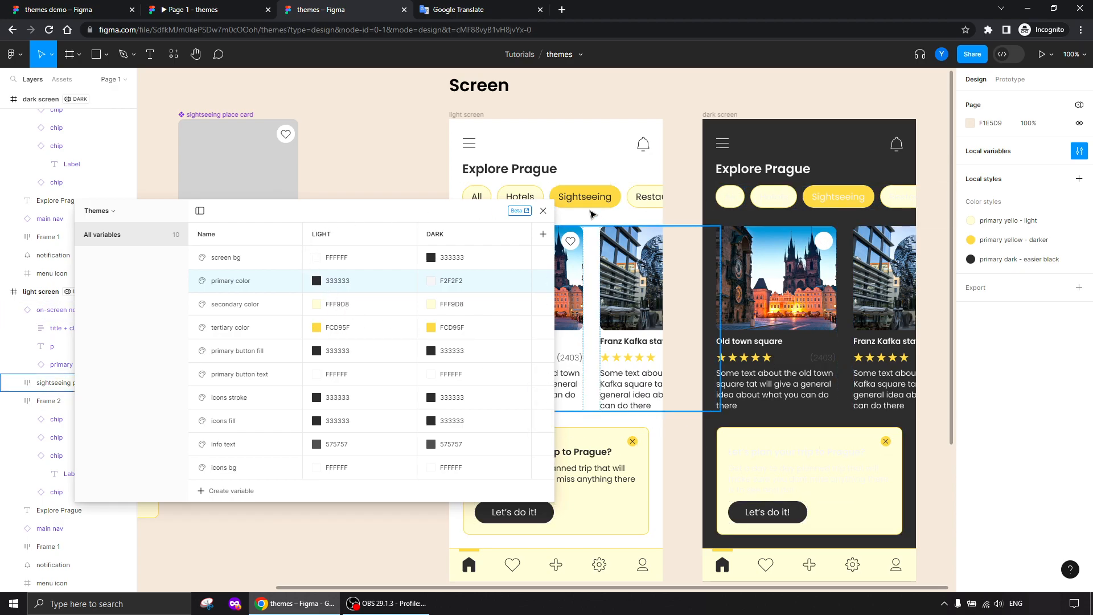
- Select the default variant of the chip component and examine which color variables its fill, stroke and label use
{"action": "left_click_drag", "start_coordinate": [291, 210], "coordinate": [485, 198]}
{"action": "left_click_drag", "start_coordinate": [166, 391], "coordinate": [401, 324]}
{"action": "left_click", "coordinate": [212, 172]}
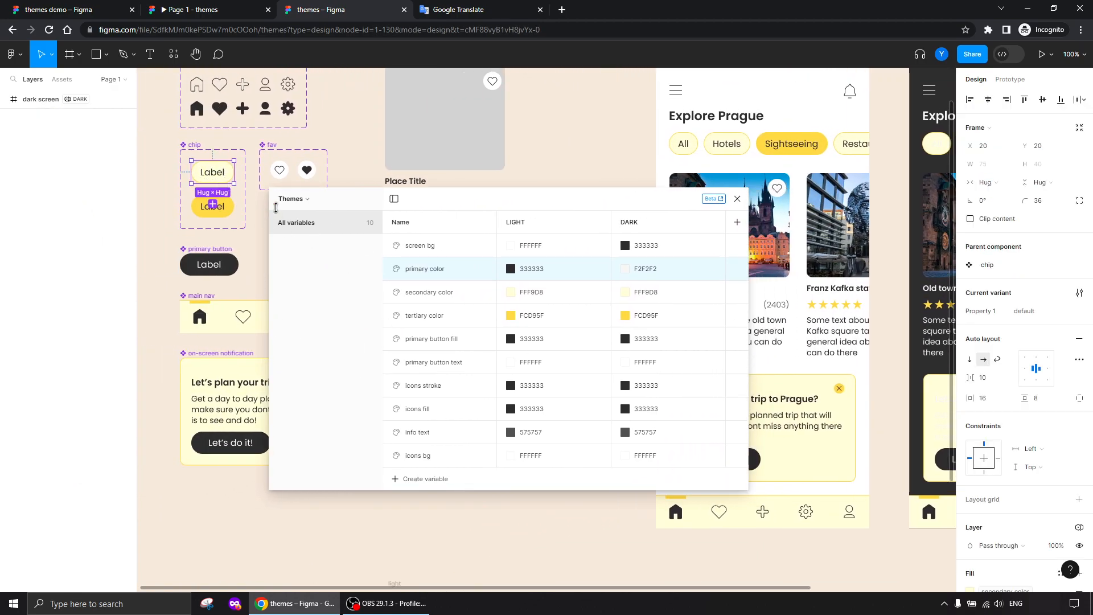
{"action": "scroll", "coordinate": [1063, 442], "scroll_direction": "down", "scroll_amount": 4}
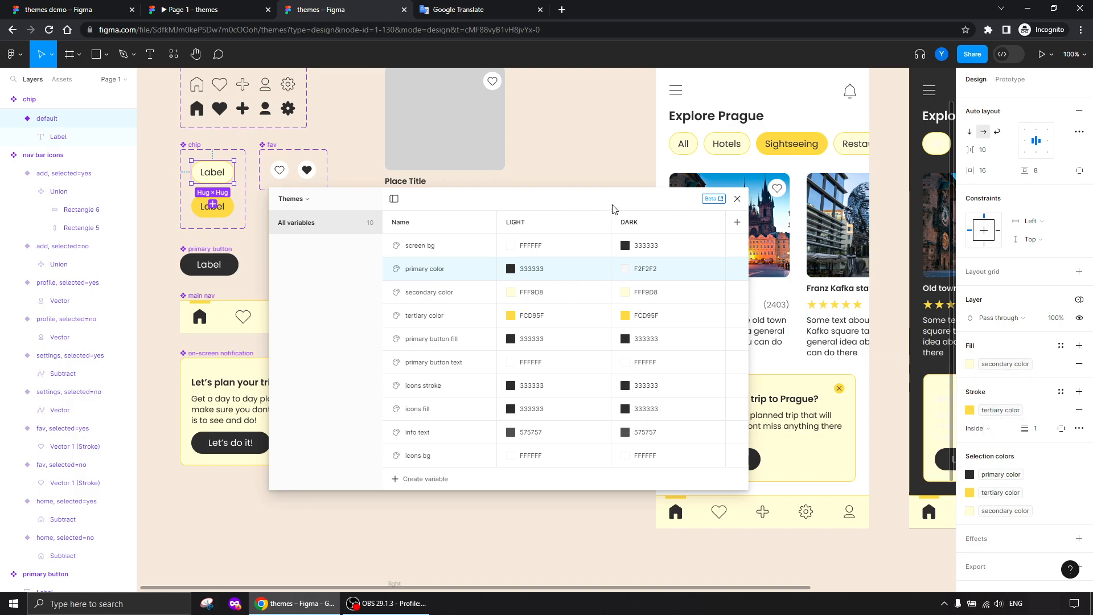
- Set the DARK mode value of the "secondary color" variable to the dark grey 4E4D4A
{"action": "scroll", "coordinate": [771, 127], "scroll_direction": "up", "scroll_amount": 4}
{"action": "scroll", "coordinate": [771, 127], "scroll_direction": "right", "scroll_amount": 3}
{"action": "left_click_drag", "start_coordinate": [728, 213], "coordinate": [528, 188]}
{"action": "left_click_drag", "start_coordinate": [762, 209], "coordinate": [638, 197]}
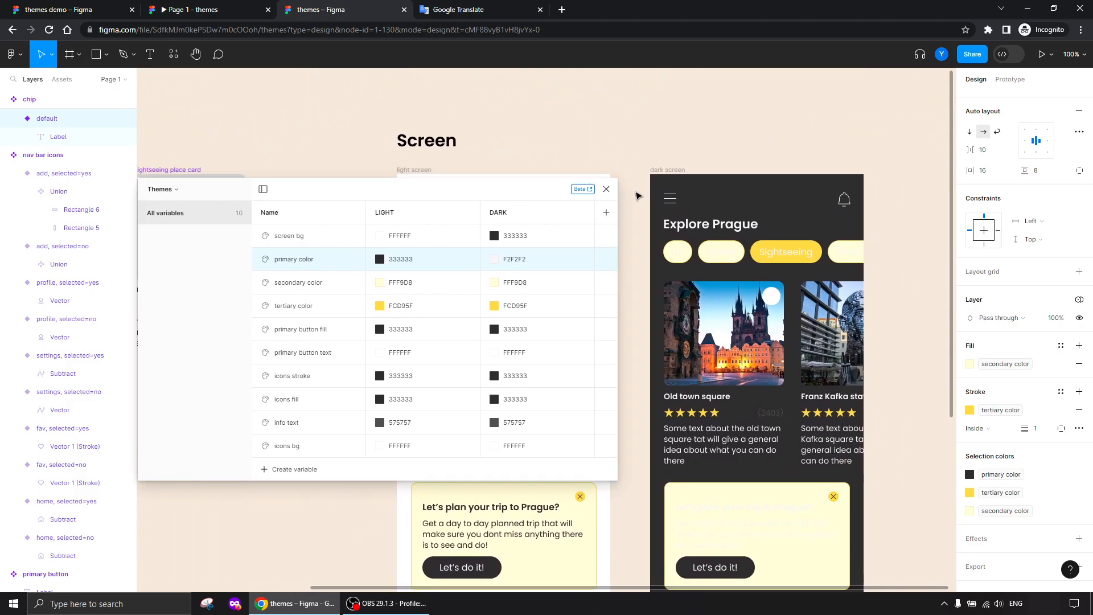
{"action": "left_click", "coordinate": [493, 283]}
{"action": "left_click_drag", "start_coordinate": [569, 287], "coordinate": [484, 298]}
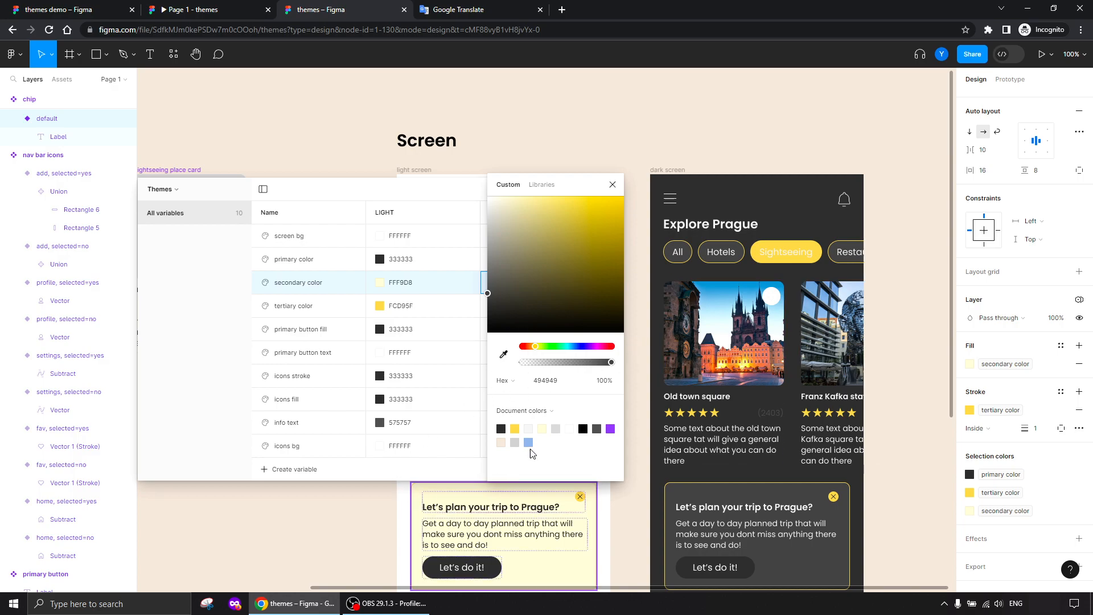
{"action": "left_click_drag", "start_coordinate": [488, 294], "coordinate": [494, 295]}
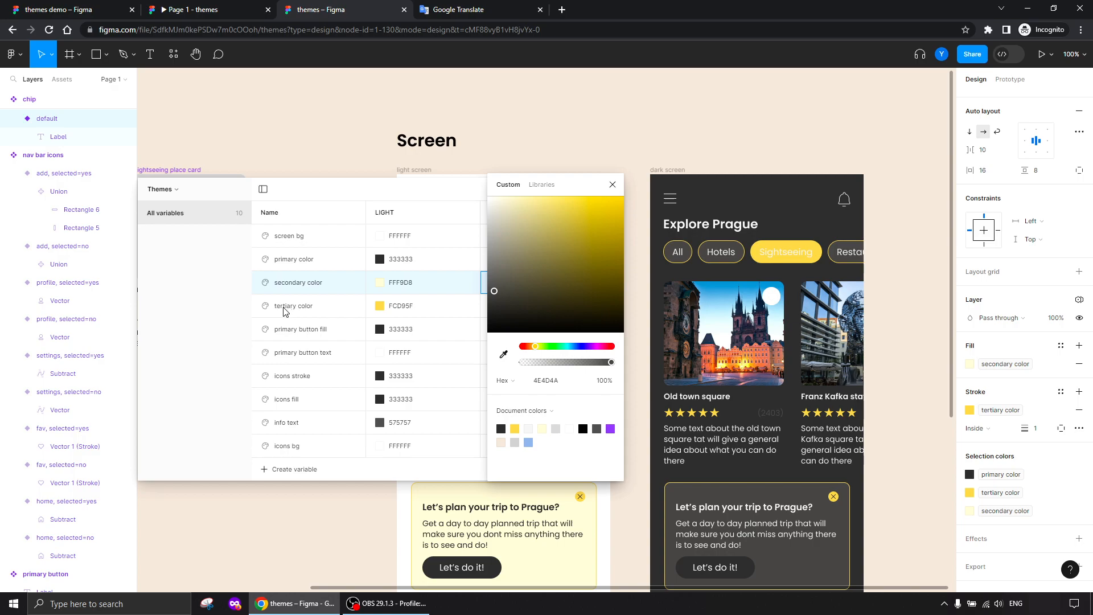
- Set the DARK mode value of the "tertiary color" variable to the muted grey 858276
{"action": "left_click_drag", "start_coordinate": [578, 175], "coordinate": [360, 203]}
{"action": "left_click", "coordinate": [488, 310]}
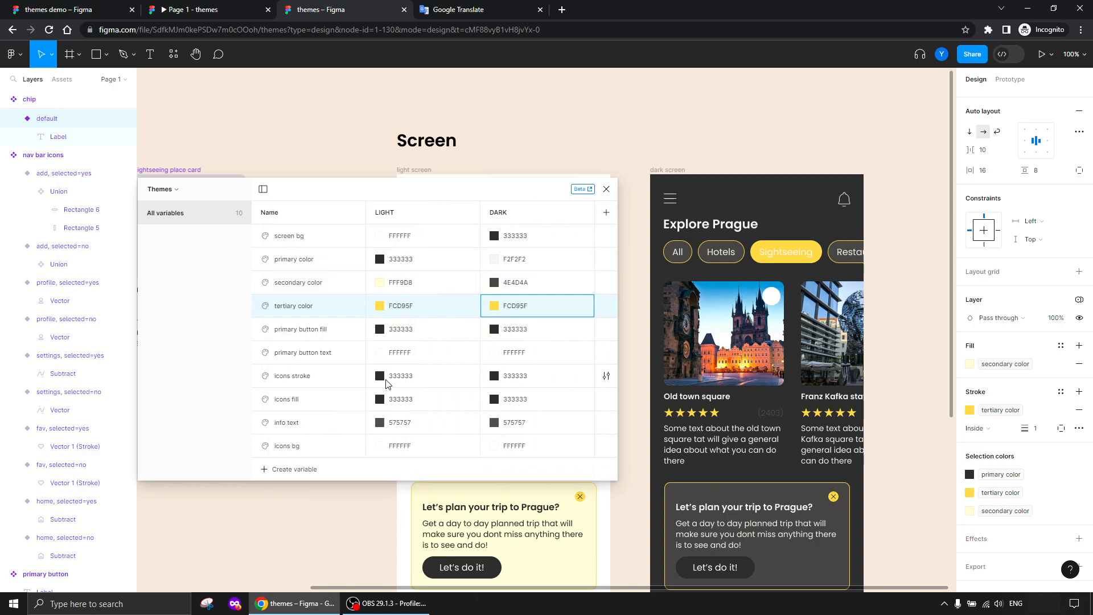
{"action": "left_click", "coordinate": [494, 308]}
{"action": "left_click_drag", "start_coordinate": [572, 288], "coordinate": [427, 245]}
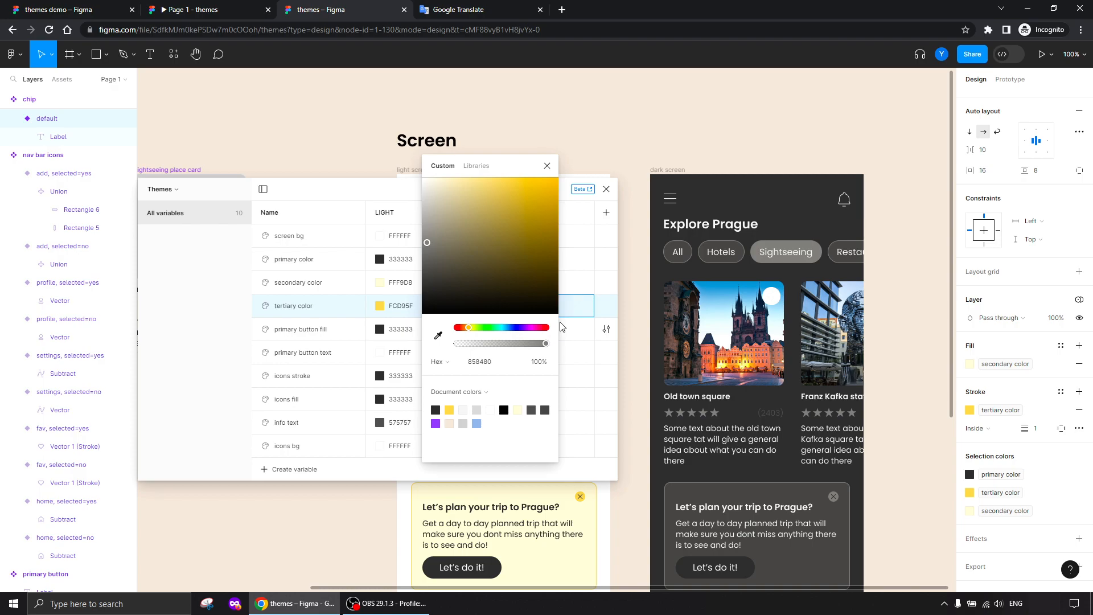
{"action": "left_click_drag", "start_coordinate": [428, 243], "coordinate": [436, 246]}
{"action": "left_click", "coordinate": [700, 311]}
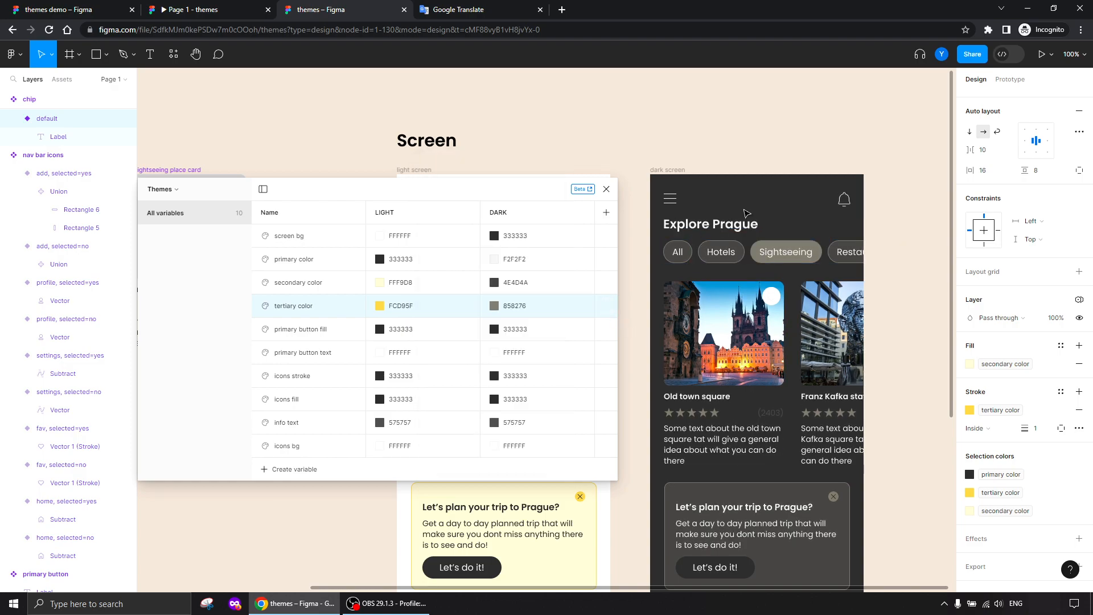
- Examine the dark screen's icons and check which color variables the selected heart variant of the nav bar icons uses
{"action": "scroll", "coordinate": [670, 257], "scroll_direction": "down", "scroll_amount": 5}
{"action": "scroll", "coordinate": [723, 233], "scroll_direction": "left", "scroll_amount": 2}
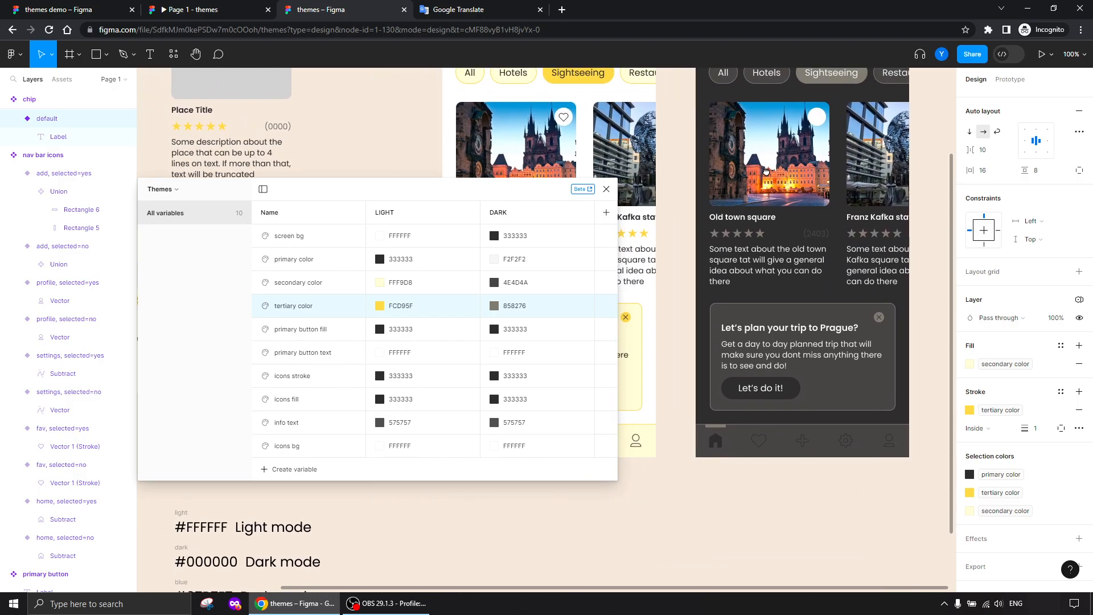
{"action": "left_click_drag", "start_coordinate": [775, 207], "coordinate": [810, 237]}
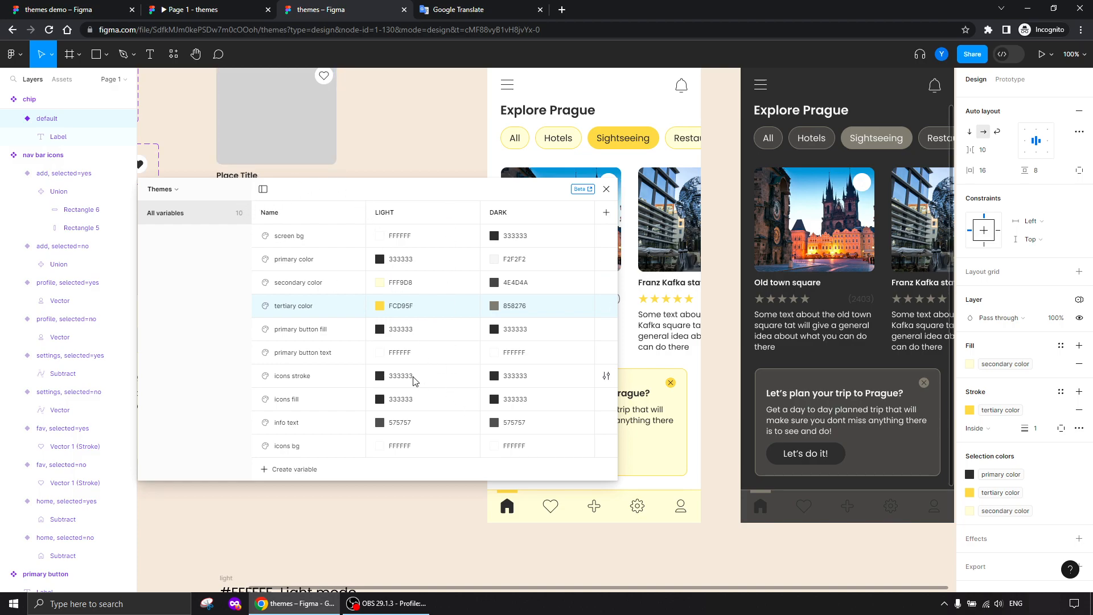
{"action": "left_click_drag", "start_coordinate": [316, 192], "coordinate": [535, 201]}
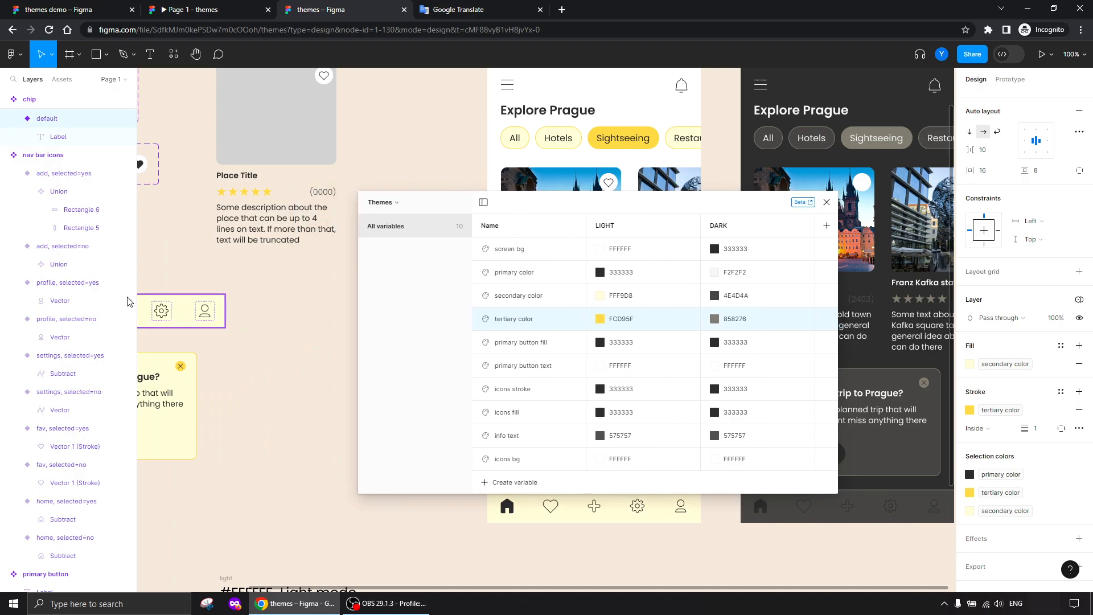
{"action": "left_click_drag", "start_coordinate": [183, 239], "coordinate": [310, 300]}
{"action": "left_click", "coordinate": [177, 161]}
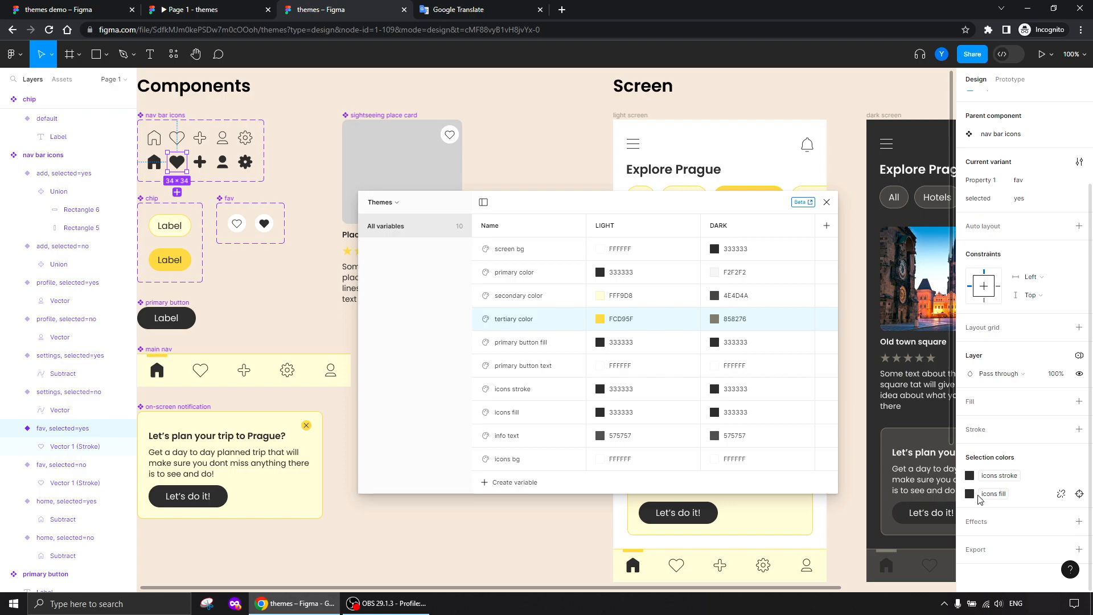
{"action": "left_click", "coordinate": [533, 128]}
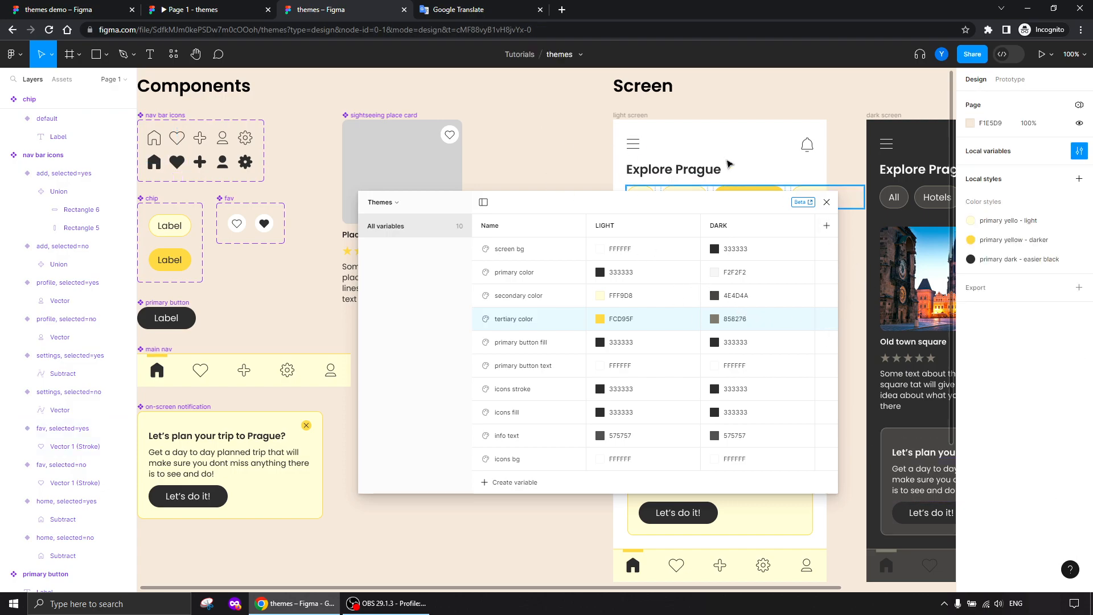
- Set the DARK mode value of the "icons fill" variable to F2F2F2
{"action": "left_click_drag", "start_coordinate": [704, 215], "coordinate": [496, 144]}
{"action": "scroll", "coordinate": [822, 276], "scroll_direction": "right", "scroll_amount": 5}
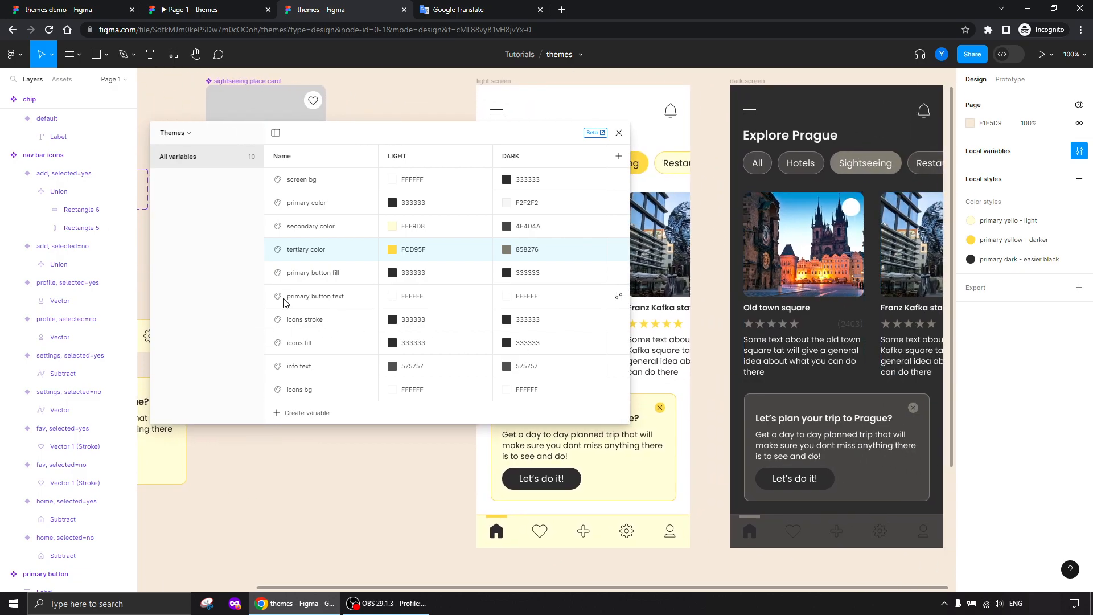
{"action": "left_click", "coordinate": [533, 344]}
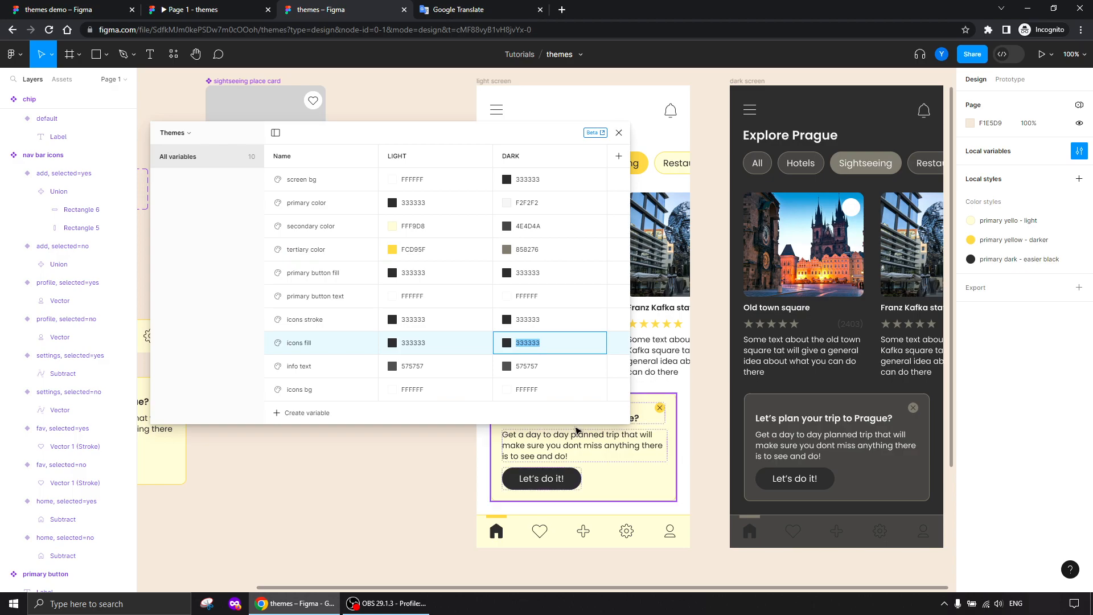
{"action": "type", "text": "f2f2f2"}
{"action": "key", "text": "Return"}
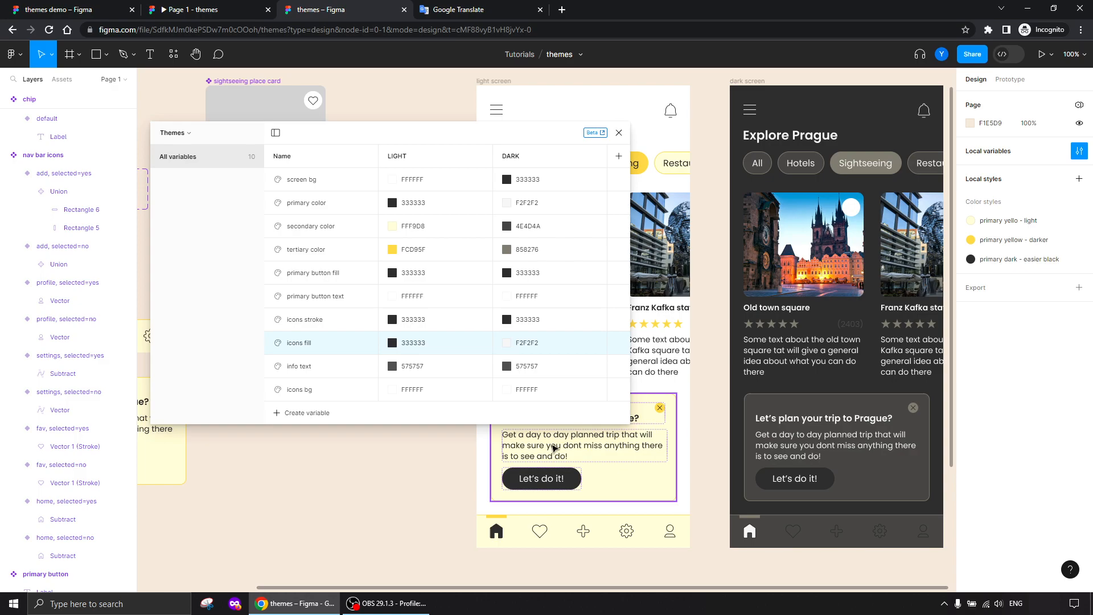
- Try F2F2F2 as the DARK mode value of the "info text" variable and undo only that change
{"action": "left_click", "coordinate": [529, 376]}
{"action": "type", "text": "f2f2f2"}
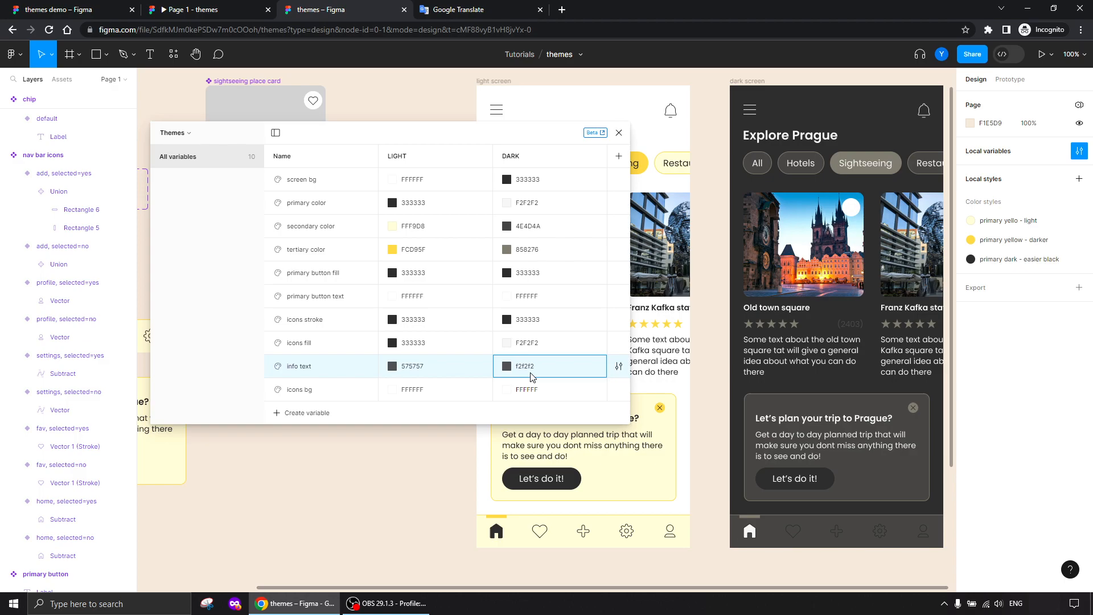
{"action": "key", "text": "Return"}
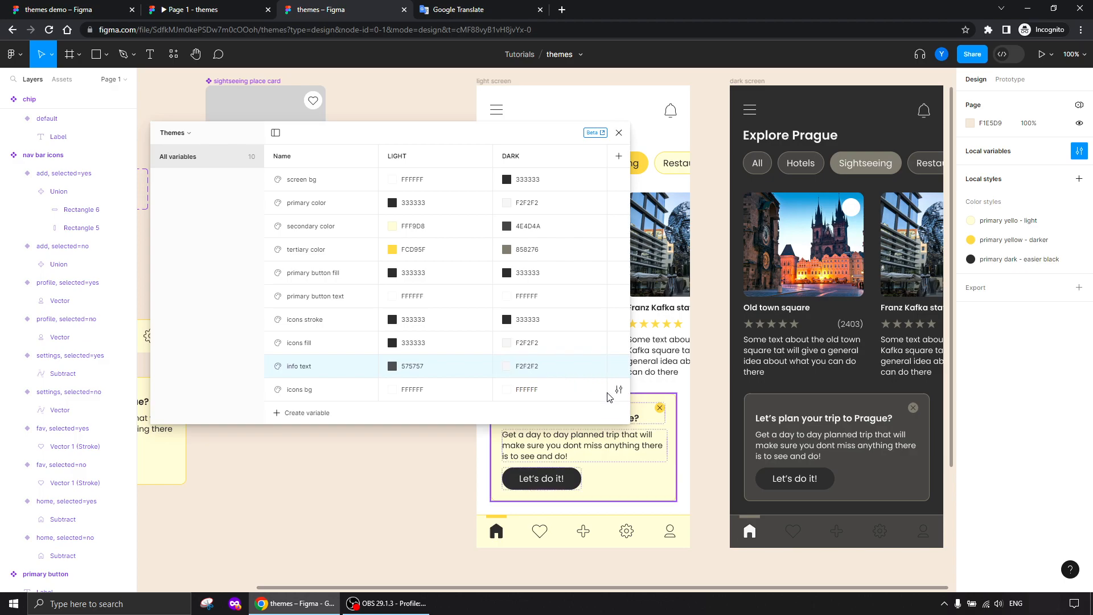
{"action": "key", "text": "ctrl+z"}
{"action": "key", "text": "ctrl+z"}
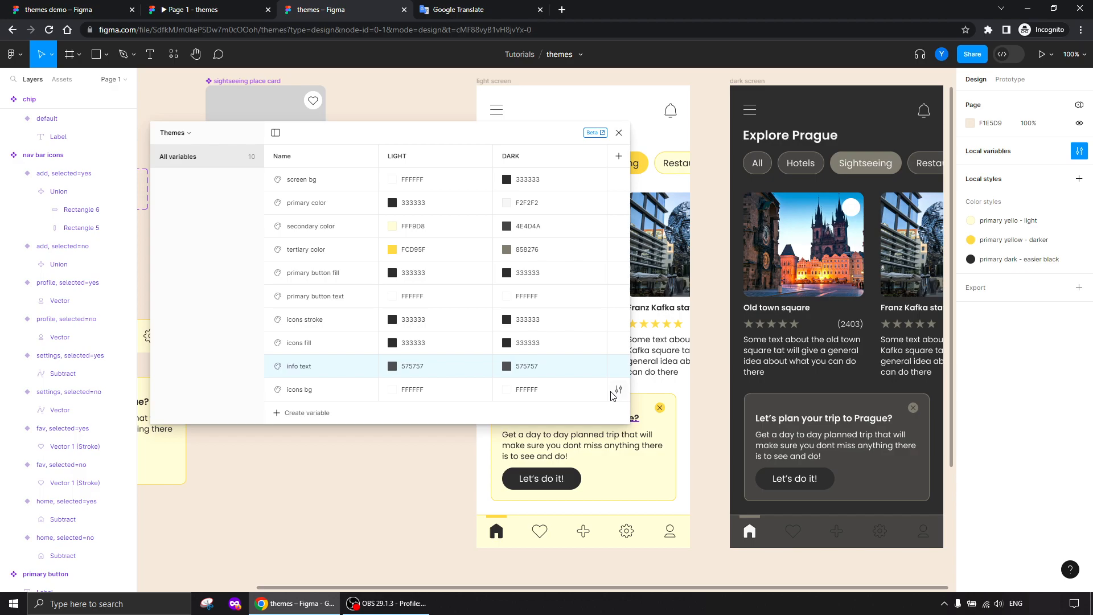
{"action": "key", "text": "ctrl+shift+z"}
- Set the DARK mode value of the "icons stroke" variable to F2F2F2
{"action": "left_click", "coordinate": [529, 322]}
{"action": "left_click", "coordinate": [529, 322]}
{"action": "type", "text": "f2f2f2"}
{"action": "key", "text": "Return"}
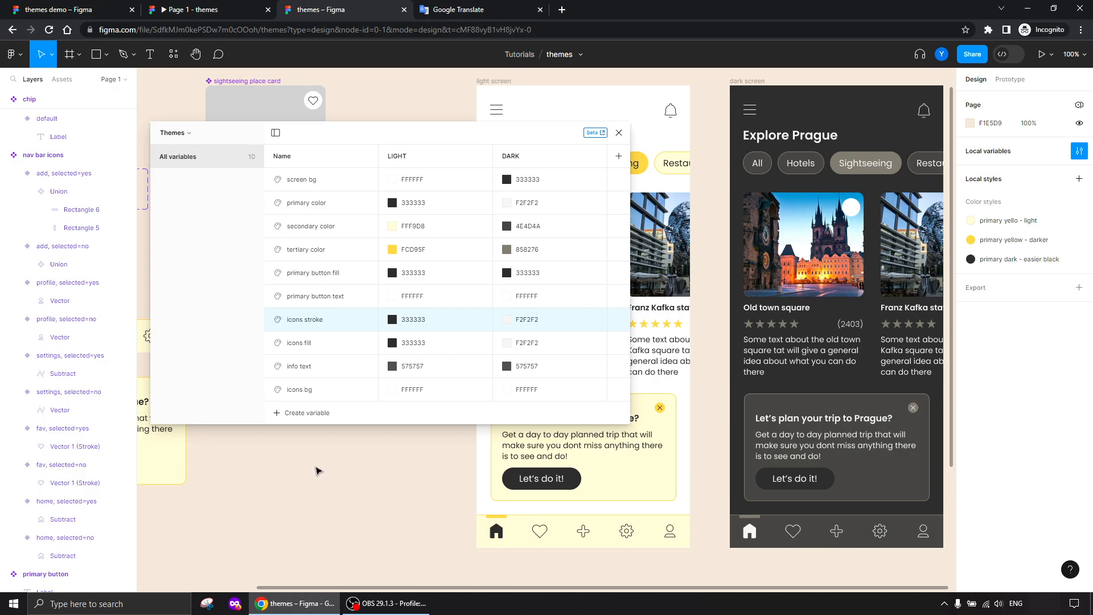
{"action": "left_click", "coordinate": [598, 489]}
- Set the DARK mode value of the "primary button fill" variable to the soft yellow EDE2A8, starting from the sampled color FFF9D8
{"action": "left_click_drag", "start_coordinate": [392, 142], "coordinate": [543, 383]}
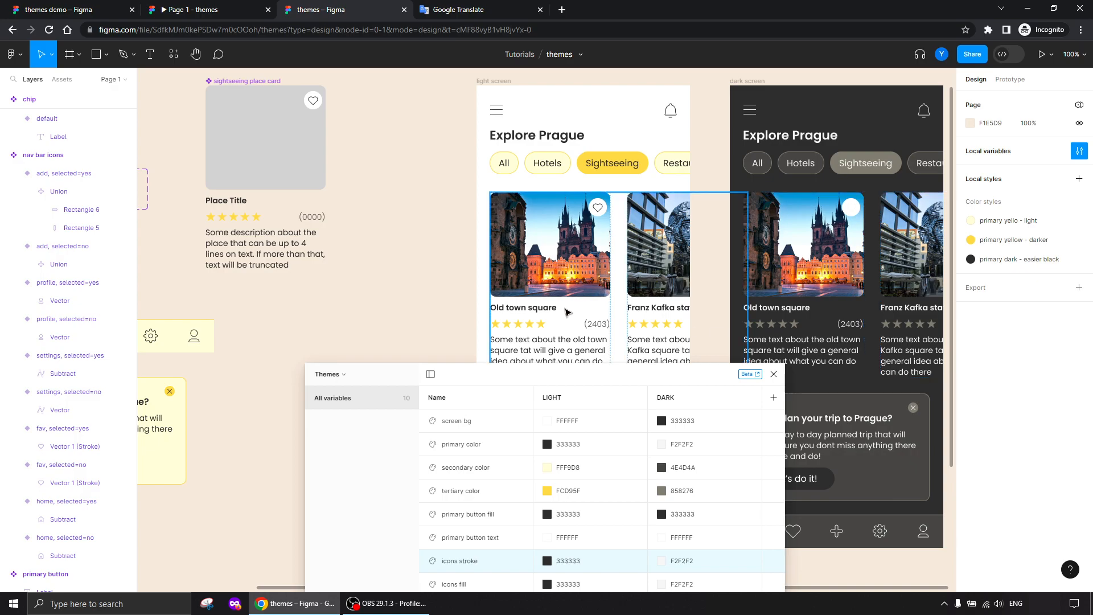
{"action": "left_click_drag", "start_coordinate": [526, 381], "coordinate": [484, 124]}
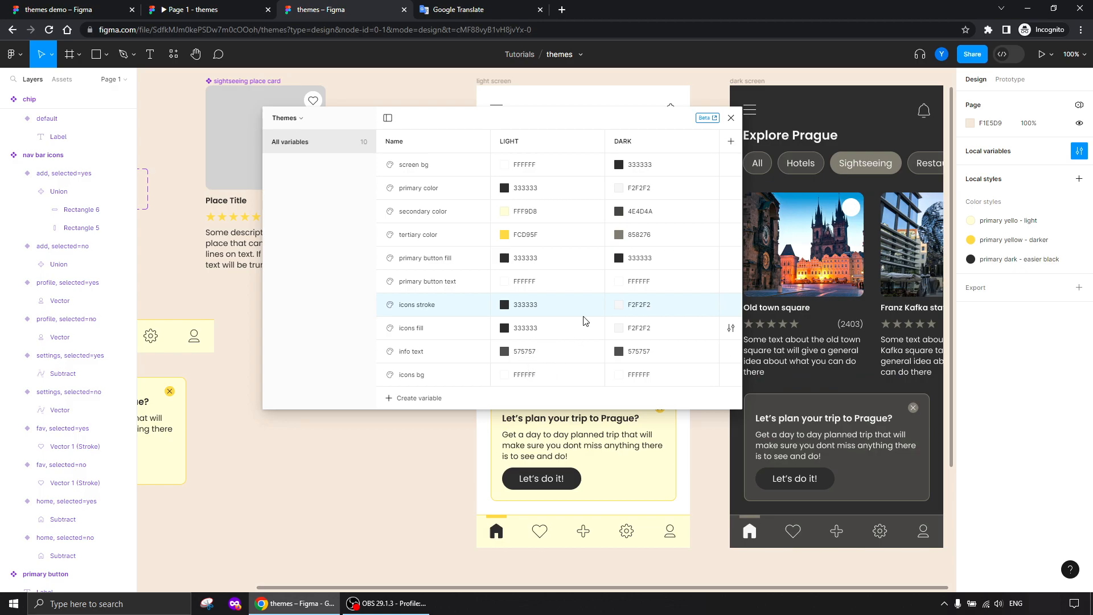
{"action": "left_click", "coordinate": [619, 259]}
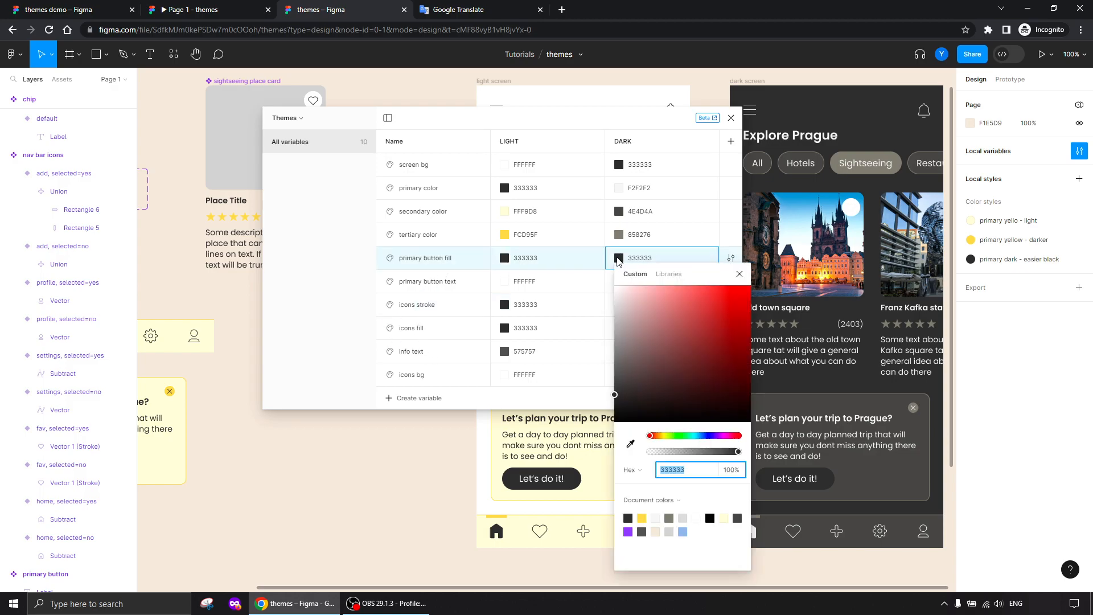
{"action": "left_click_drag", "start_coordinate": [690, 274], "coordinate": [448, 179]}
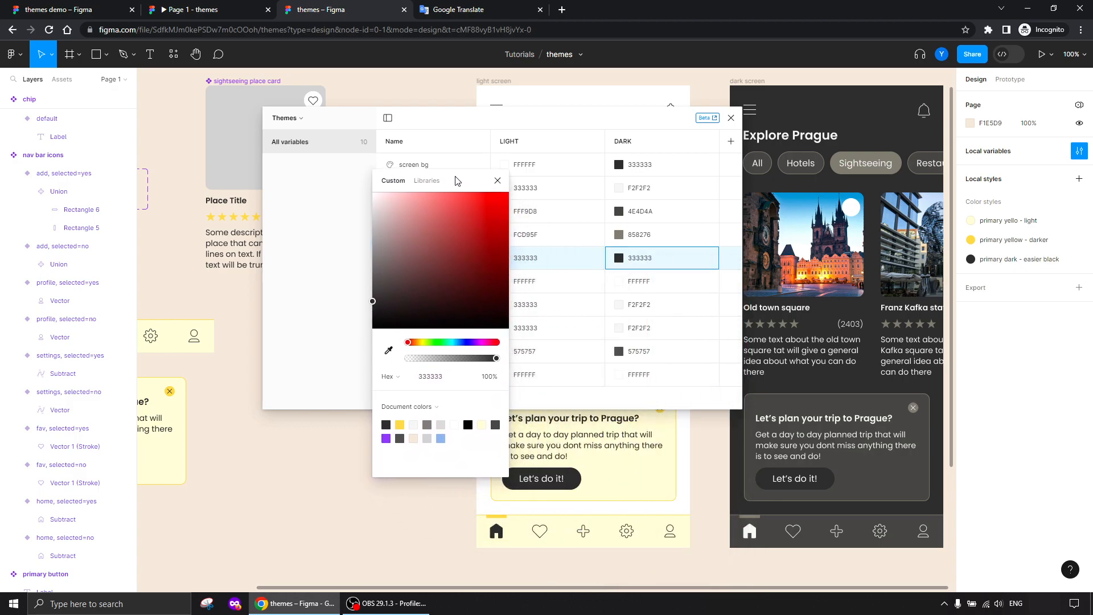
{"action": "left_click", "coordinate": [389, 351]}
{"action": "left_click", "coordinate": [482, 424]}
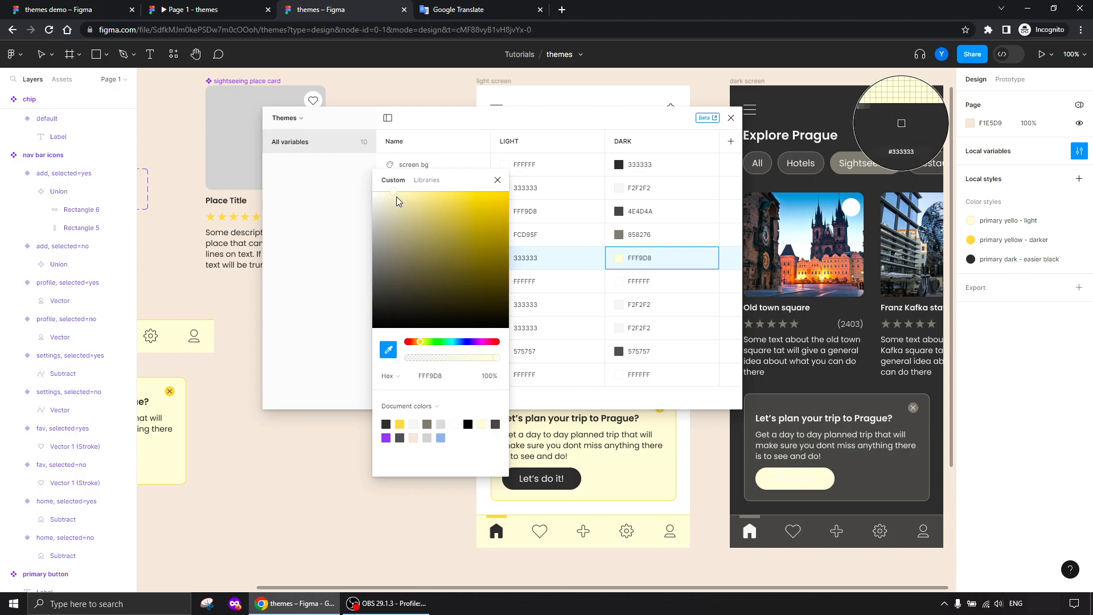
{"action": "left_click_drag", "start_coordinate": [401, 197], "coordinate": [412, 206]}
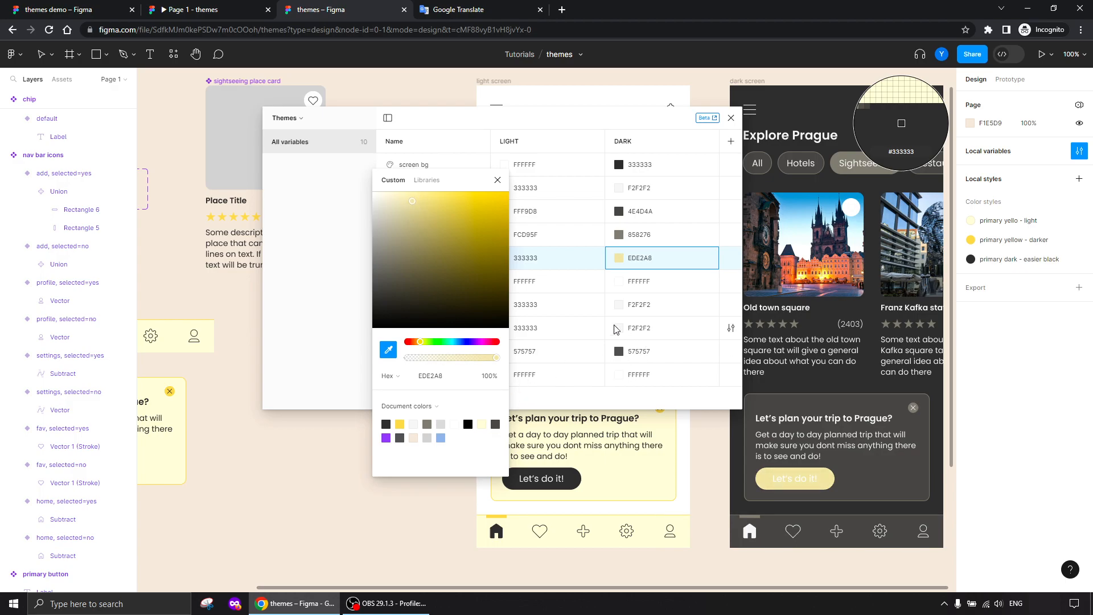
{"action": "left_click_drag", "start_coordinate": [460, 172], "coordinate": [318, 191]}
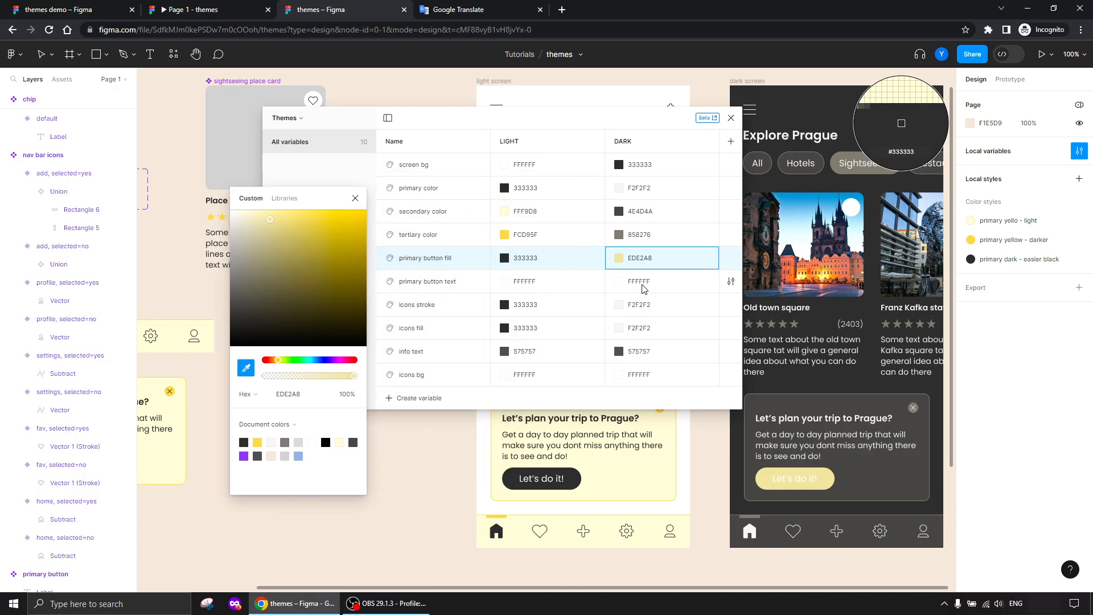
- Set the DARK mode value of the "primary button text" variable to 333333, then close the variables table and cancel color sampling
{"action": "double_click", "coordinate": [640, 283]}
{"action": "type", "text": "333333"}
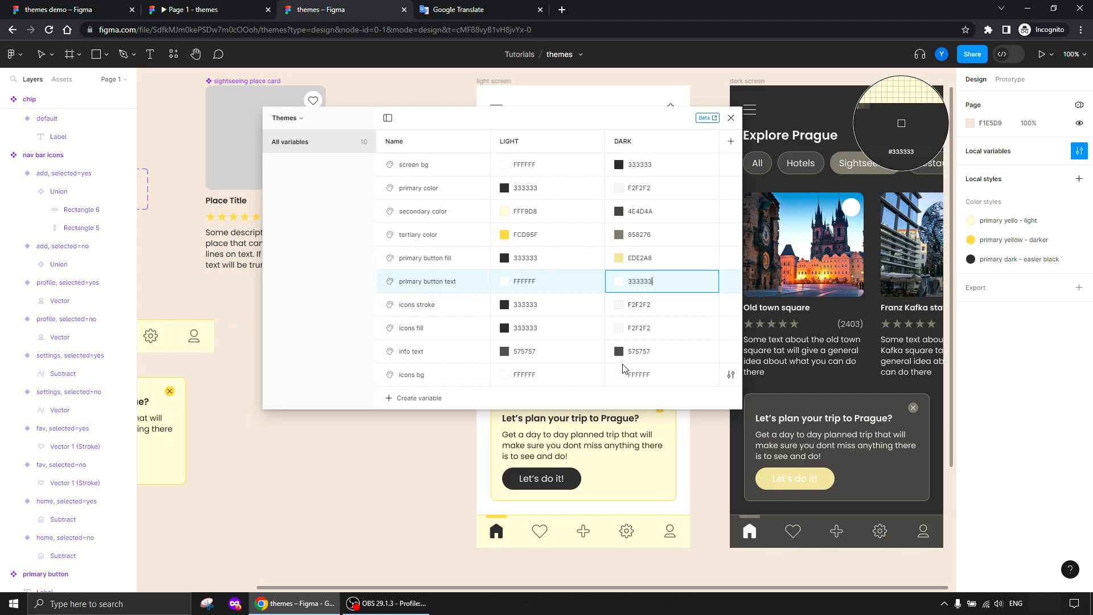
{"action": "key", "text": "Return"}
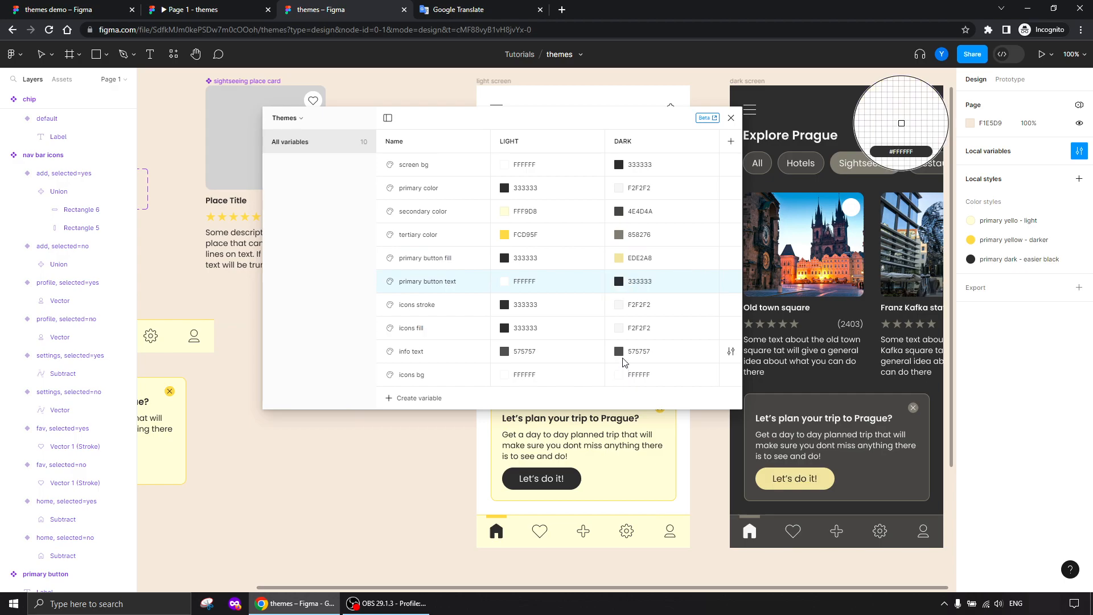
{"action": "left_click", "coordinate": [731, 118]}
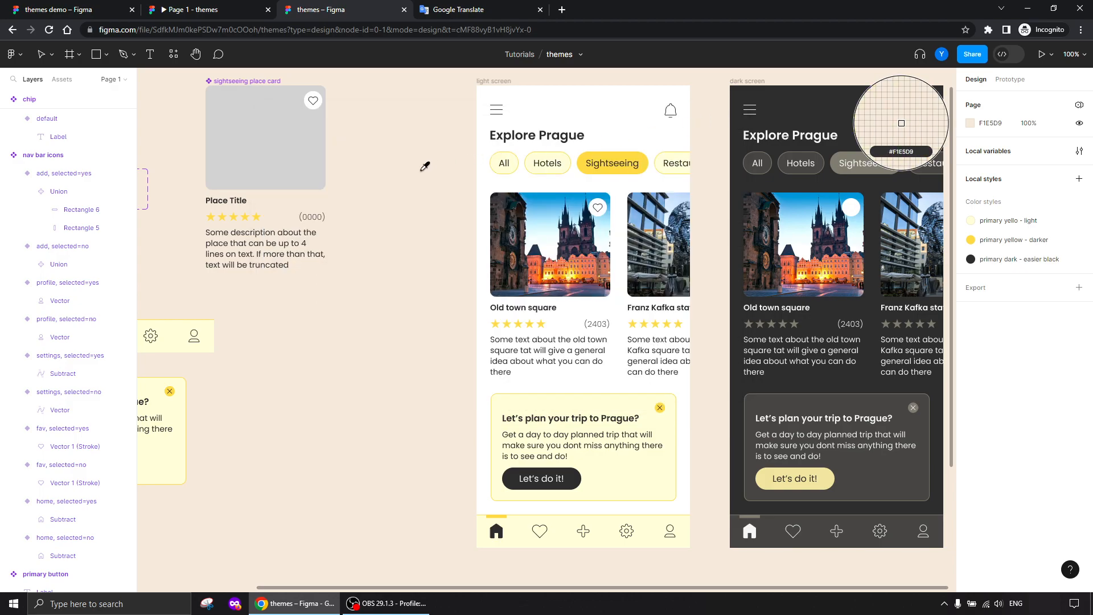
{"action": "key", "text": "Escape"}
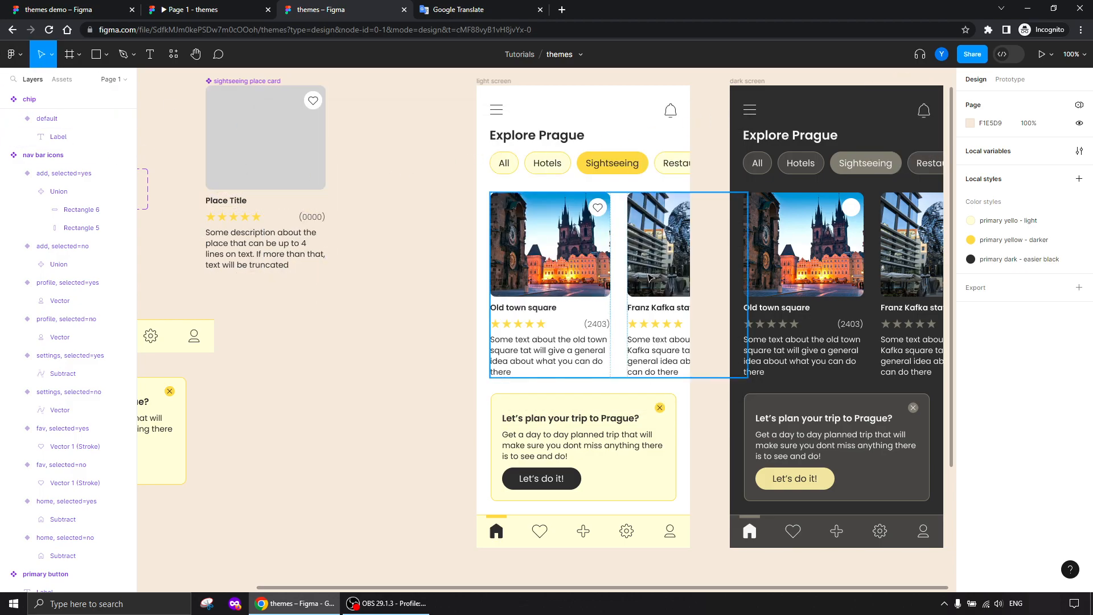
- Check which variables color the favorite icon on the dark screen's place card by inspecting the default variant of the fav component
{"action": "scroll", "coordinate": [636, 277], "scroll_direction": "right", "scroll_amount": 5}
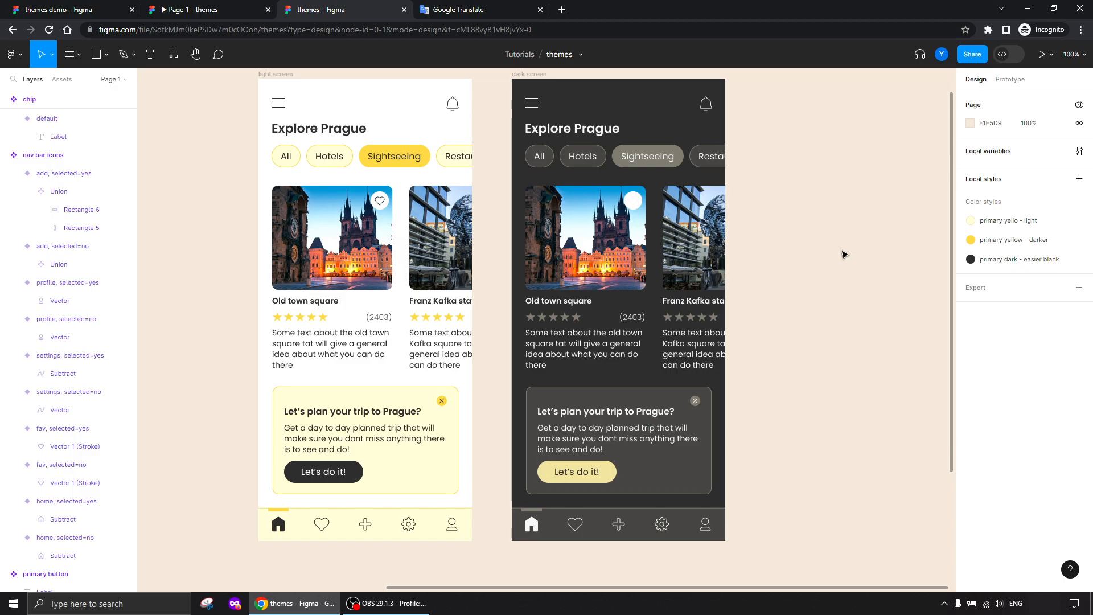
{"action": "double_click", "coordinate": [636, 206]}
{"action": "double_click", "coordinate": [633, 202]}
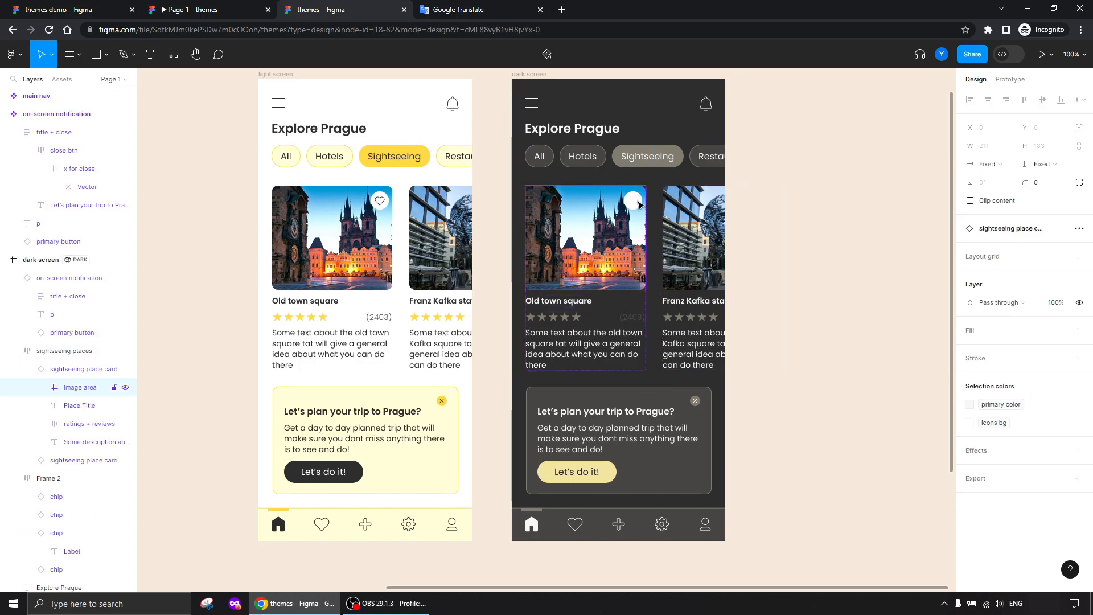
{"action": "left_click_drag", "start_coordinate": [283, 278], "coordinate": [722, 311]}
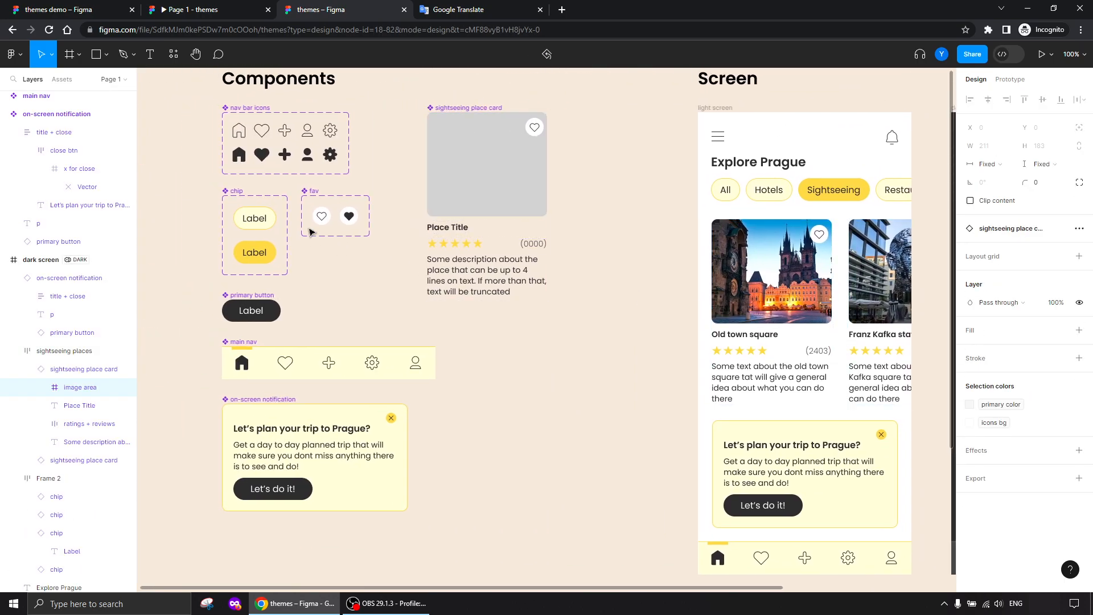
{"action": "left_click", "coordinate": [322, 218]}
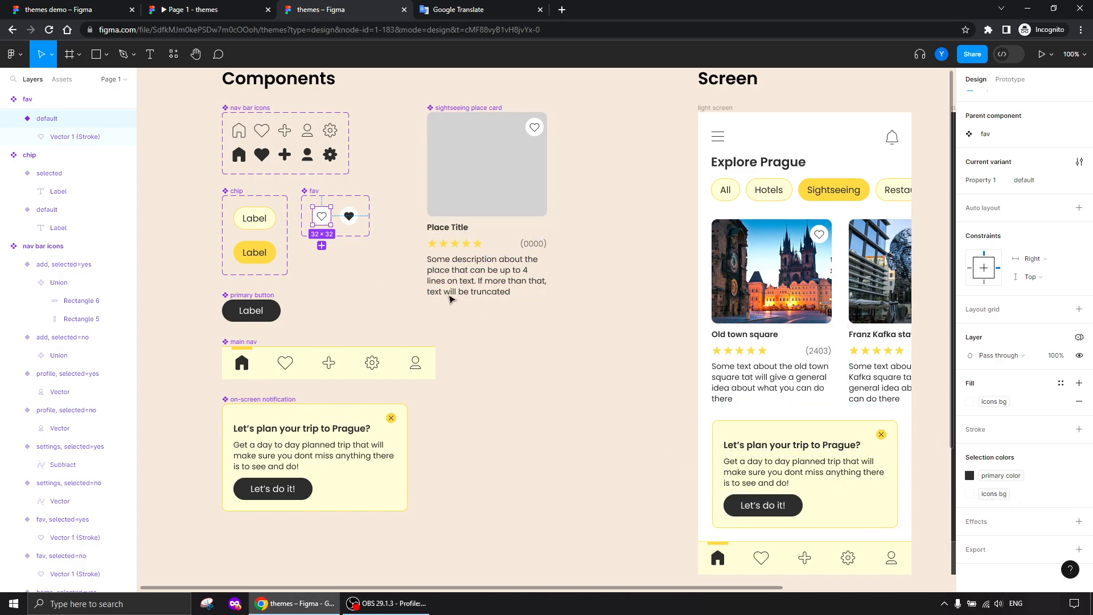
{"action": "scroll", "coordinate": [852, 324], "scroll_direction": "right", "scroll_amount": 8}
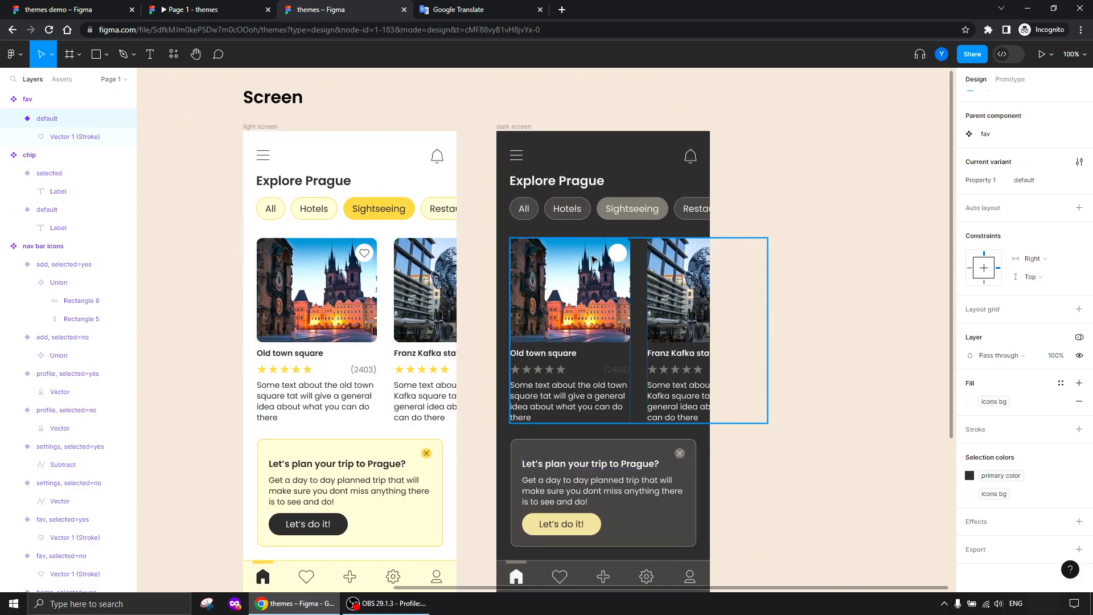
{"action": "left_click_drag", "start_coordinate": [163, 325], "coordinate": [469, 324]}
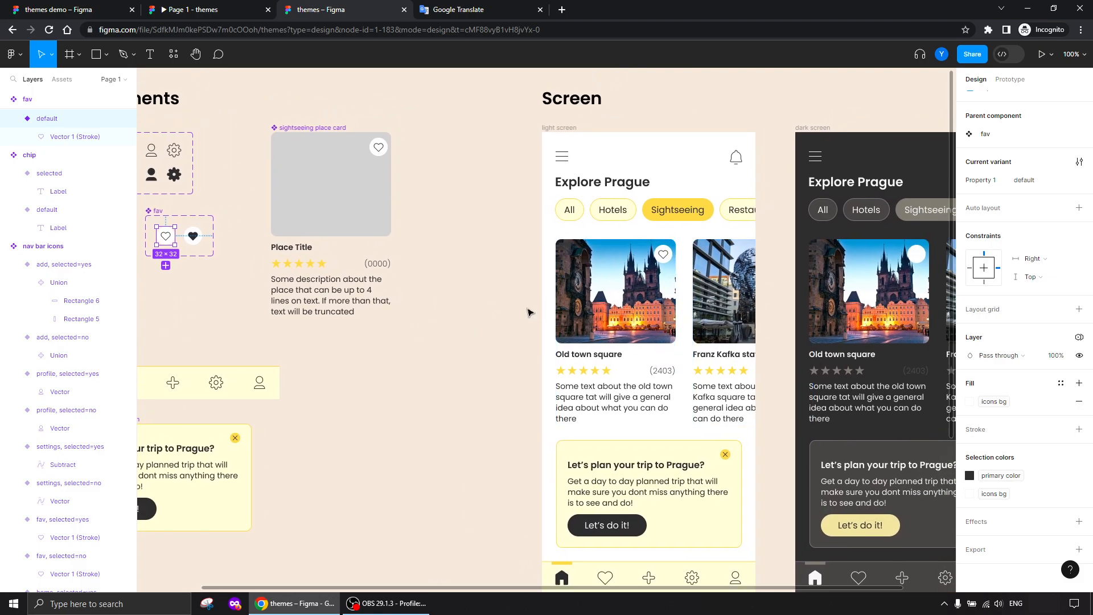
{"action": "left_click_drag", "start_coordinate": [197, 259], "coordinate": [393, 277]}
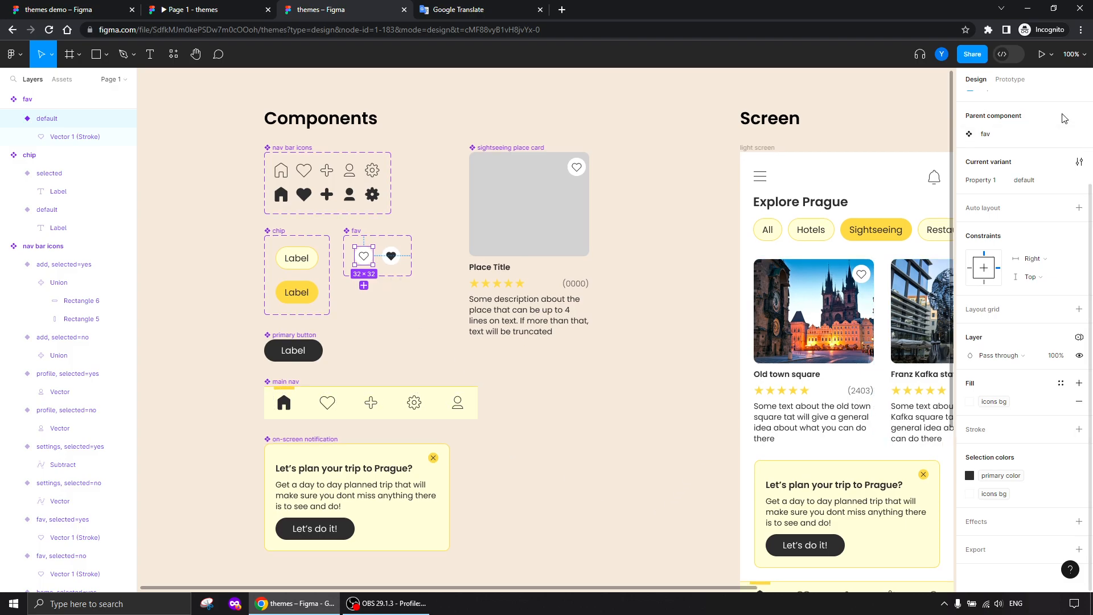
{"action": "left_click", "coordinate": [1079, 161]}
{"action": "left_click_drag", "start_coordinate": [890, 164], "coordinate": [547, 284]}
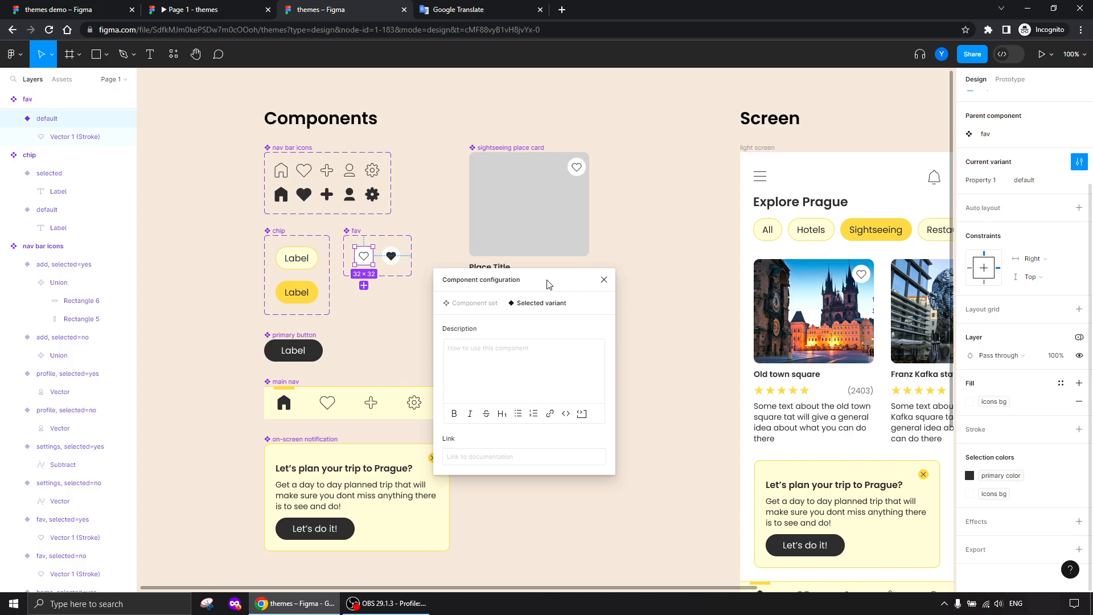
{"action": "left_click", "coordinate": [603, 280]}
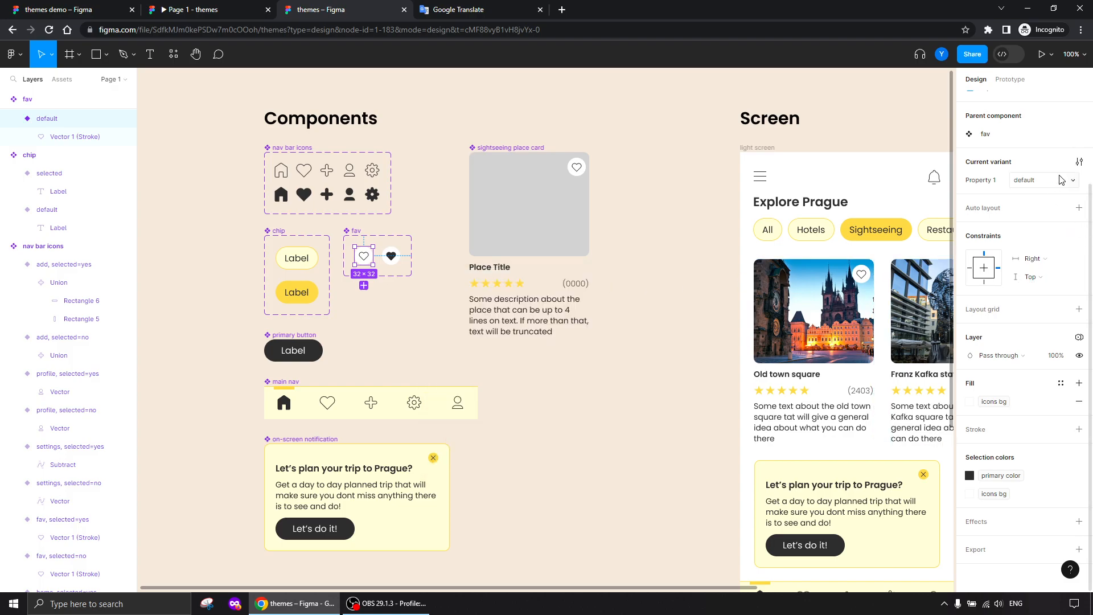
{"action": "scroll", "coordinate": [1018, 228], "scroll_direction": "up", "scroll_amount": 3}
{"action": "left_click", "coordinate": [779, 171]}
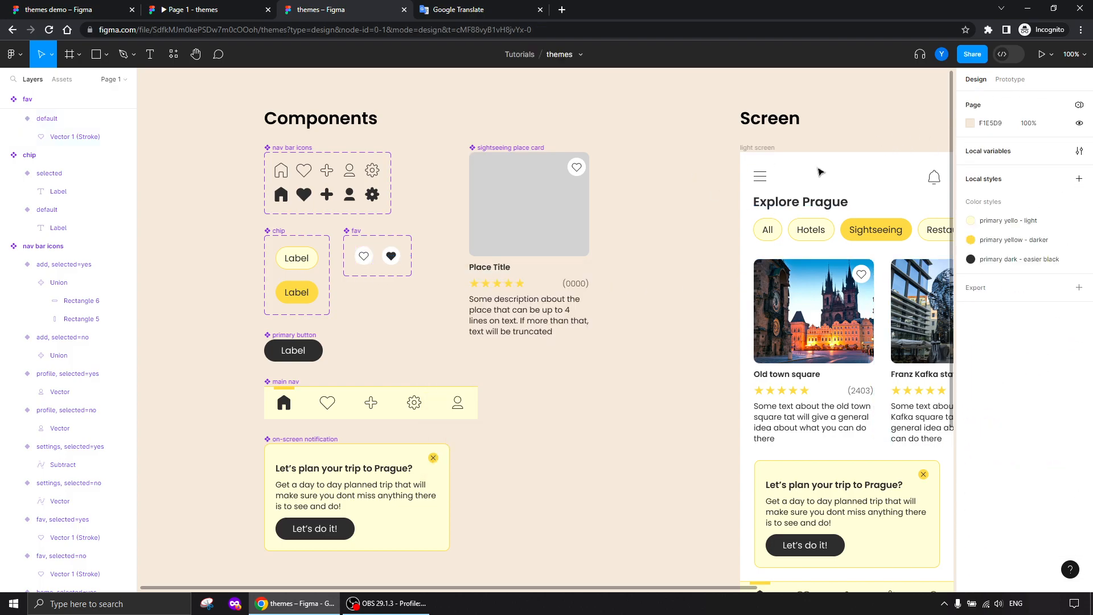
{"action": "left_click", "coordinate": [1079, 151]}
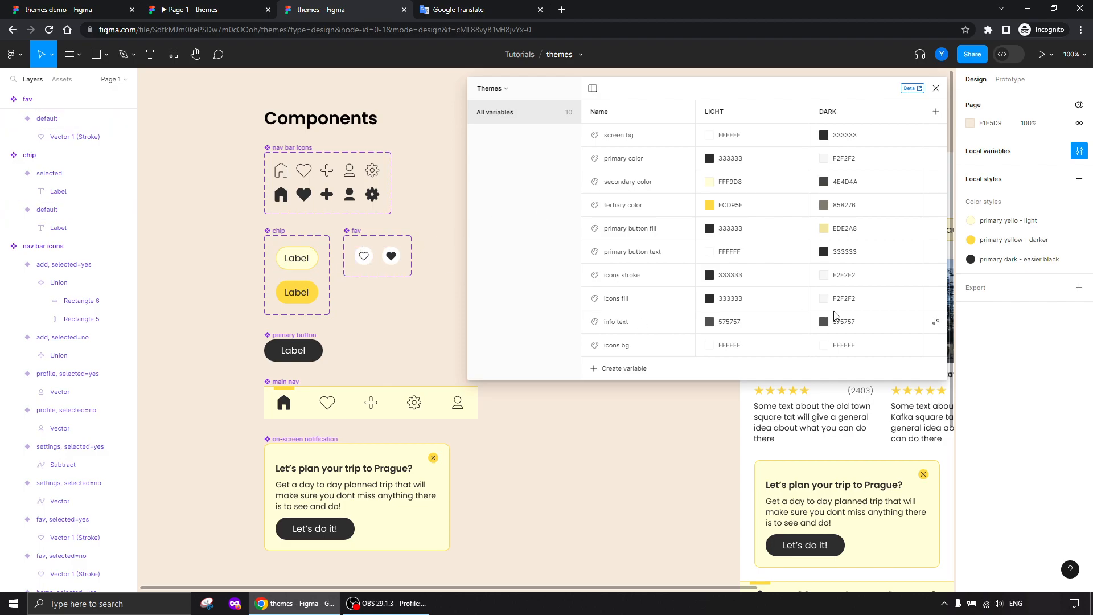
{"action": "left_click", "coordinate": [934, 89]}
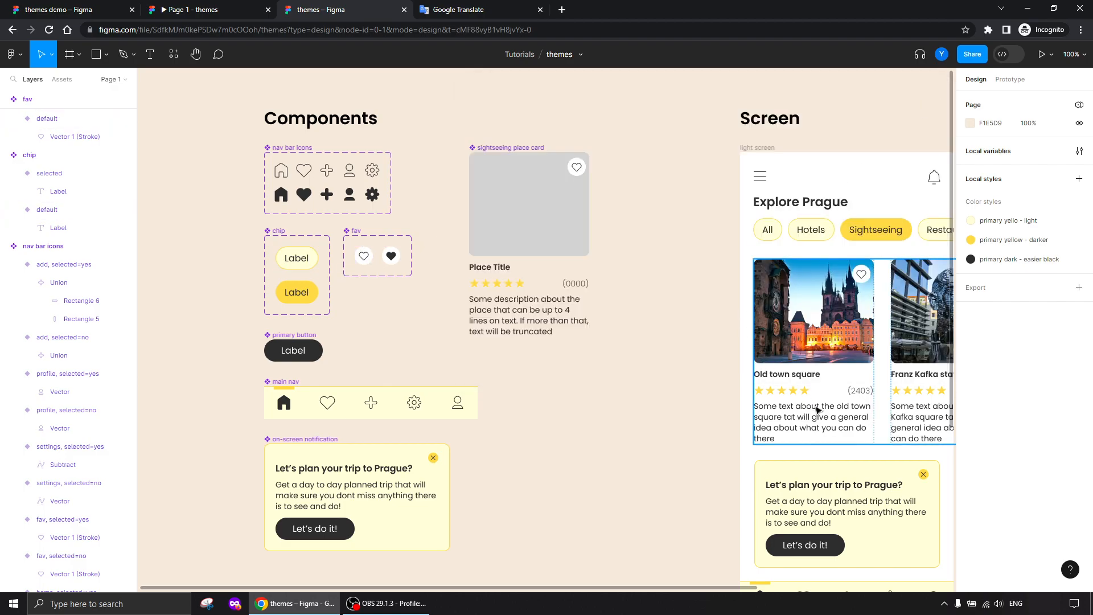
- Set the DARK mode value of the "icons bg" variable to 333333 and close the variables table
{"action": "left_click", "coordinate": [366, 261]}
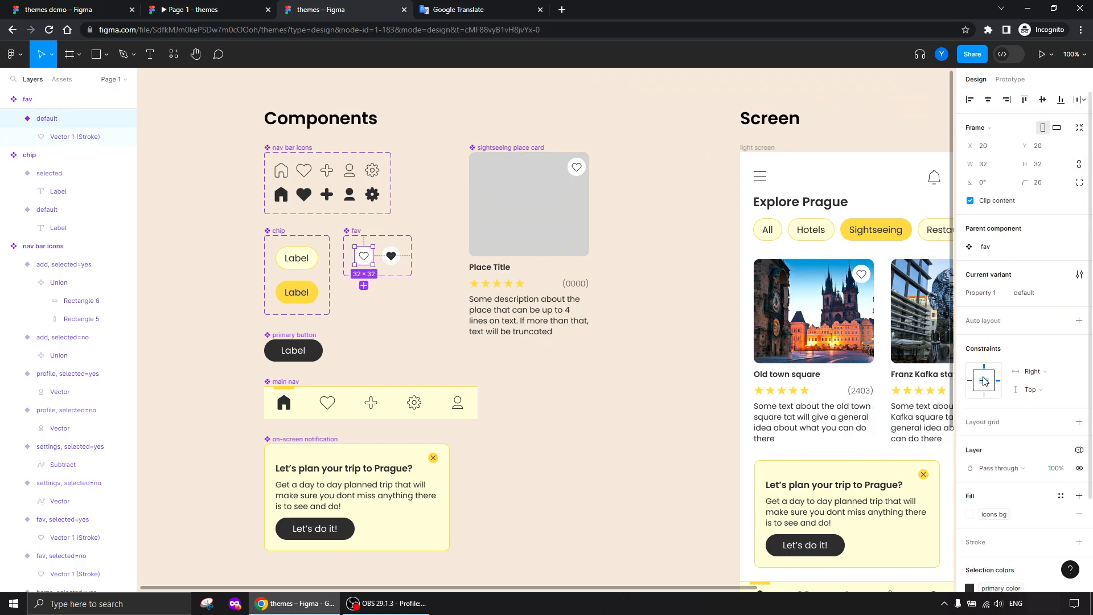
{"action": "left_click", "coordinate": [646, 338]}
{"action": "scroll", "coordinate": [655, 339], "scroll_direction": "right", "scroll_amount": 7}
{"action": "scroll", "coordinate": [735, 340], "scroll_direction": "down", "scroll_amount": 1}
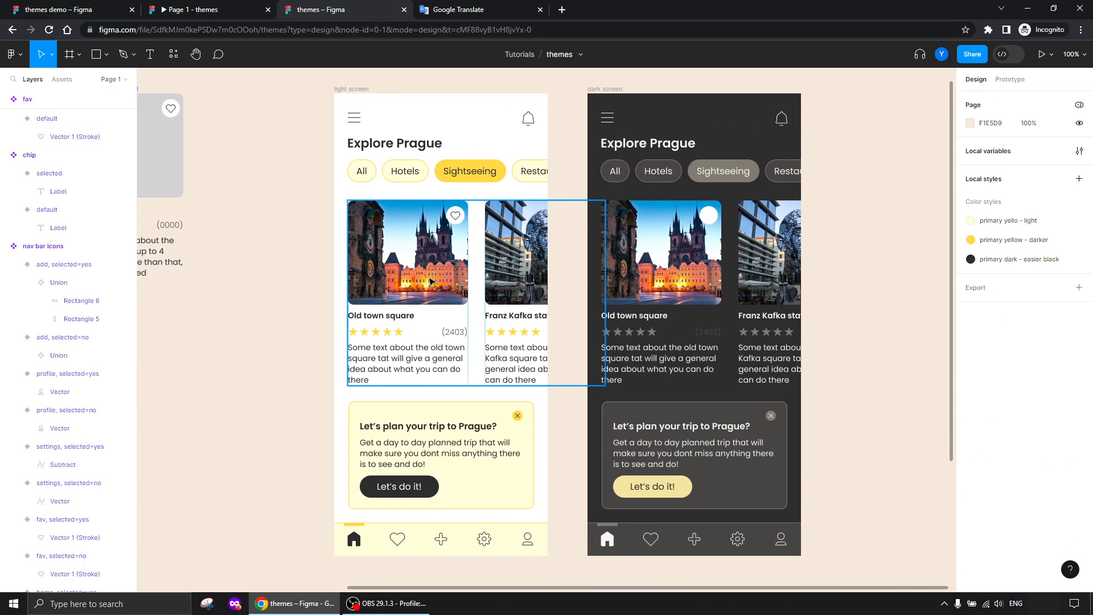
{"action": "left_click", "coordinate": [1079, 151]}
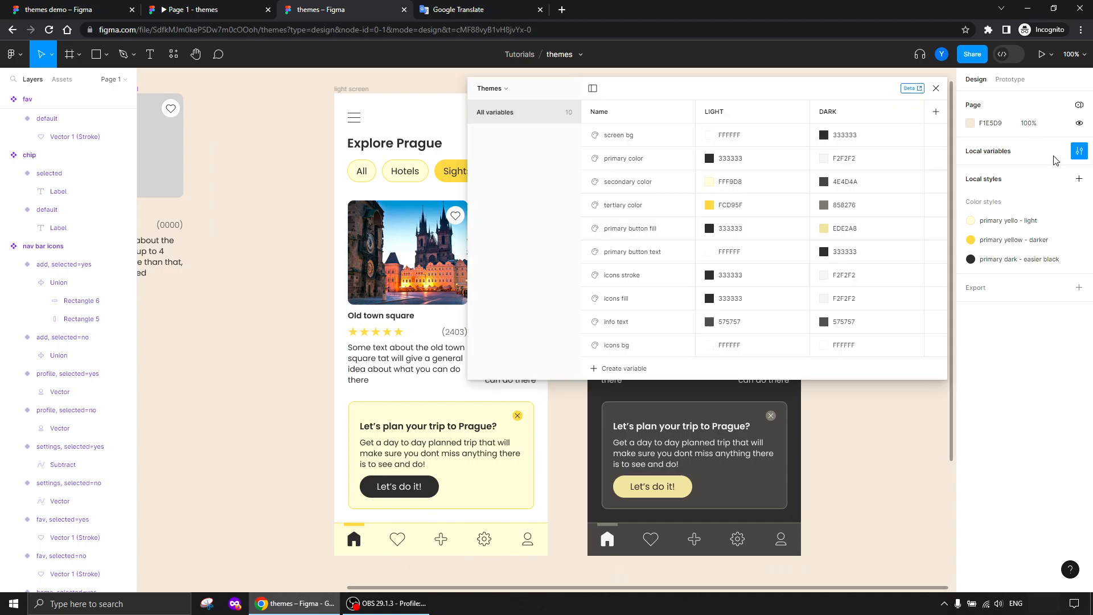
{"action": "left_click_drag", "start_coordinate": [707, 97], "coordinate": [325, 127]}
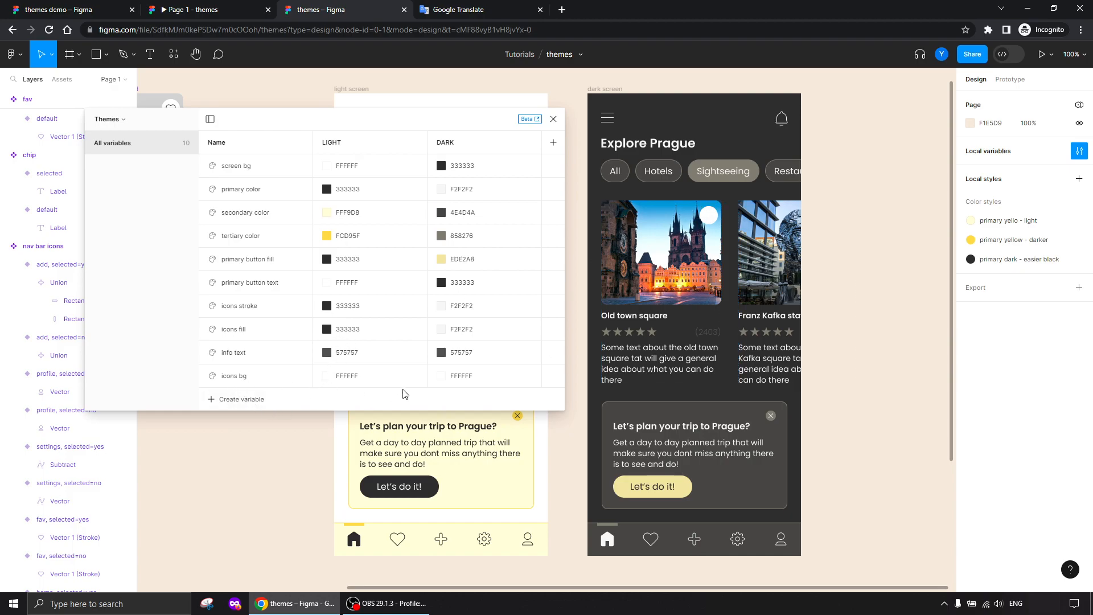
{"action": "left_click", "coordinate": [471, 377]}
{"action": "type", "text": "333"}
{"action": "key", "text": "Return"}
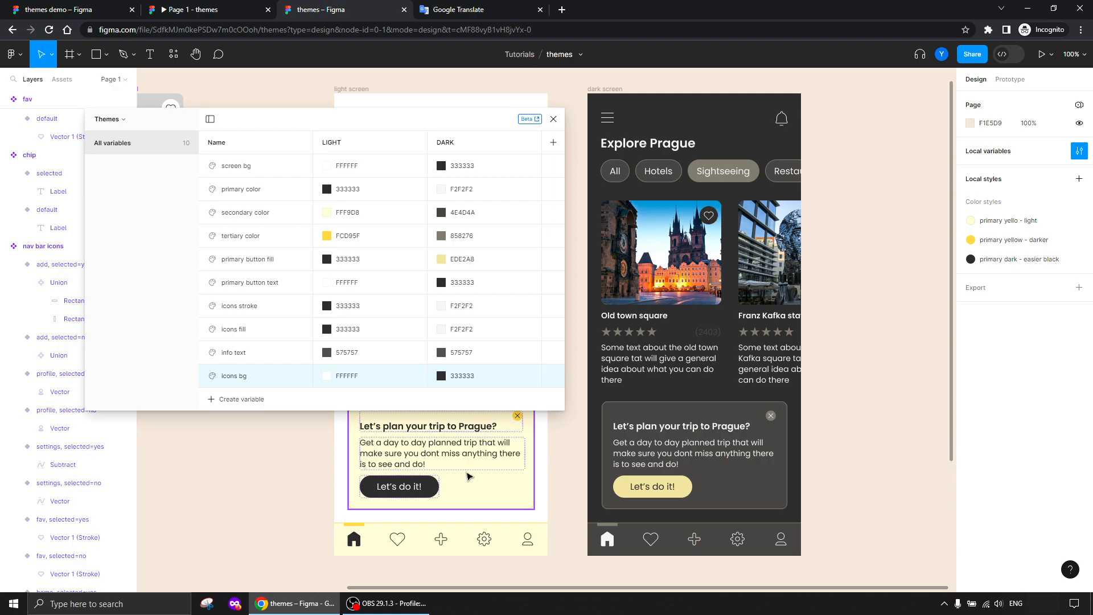
{"action": "left_click", "coordinate": [553, 120]}
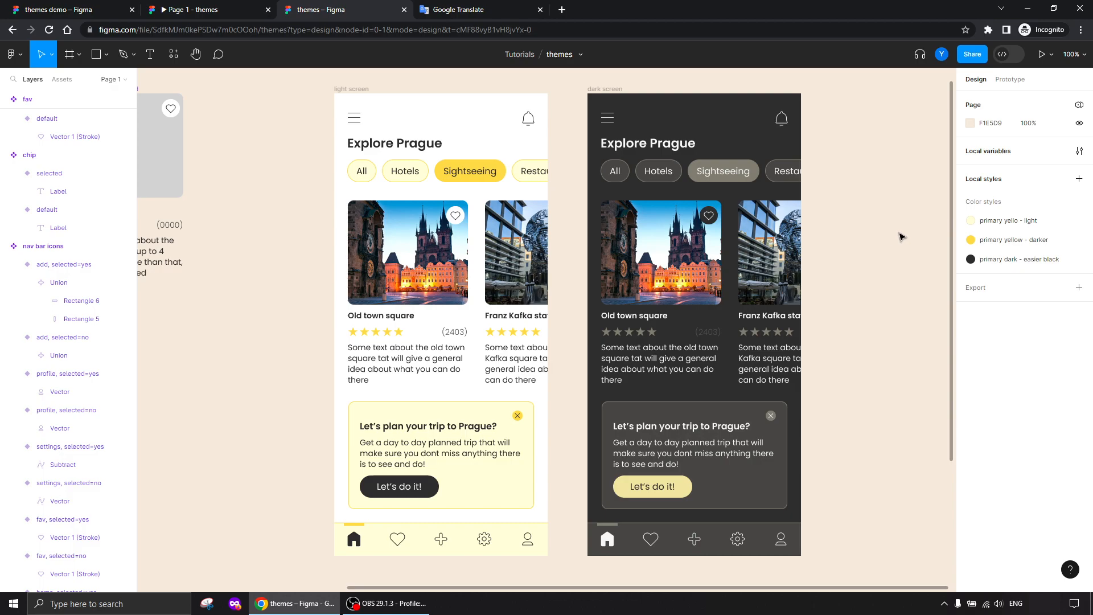
- Delete the dark screen frame beside the light screen
{"action": "left_click_drag", "start_coordinate": [238, 294], "coordinate": [332, 293]}
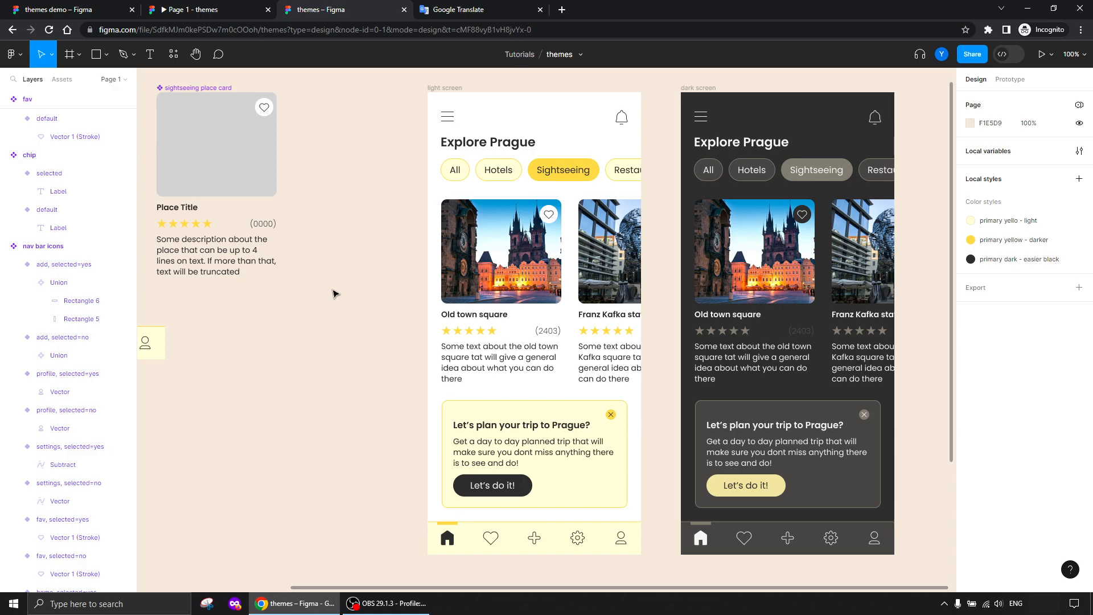
{"action": "left_click", "coordinate": [704, 91]}
{"action": "key", "text": "Delete"}
- Switch the light screen frame's Themes mode to DARK and duplicate the frame beside it at X 435, Y -407
{"action": "left_click", "coordinate": [88, 350]}
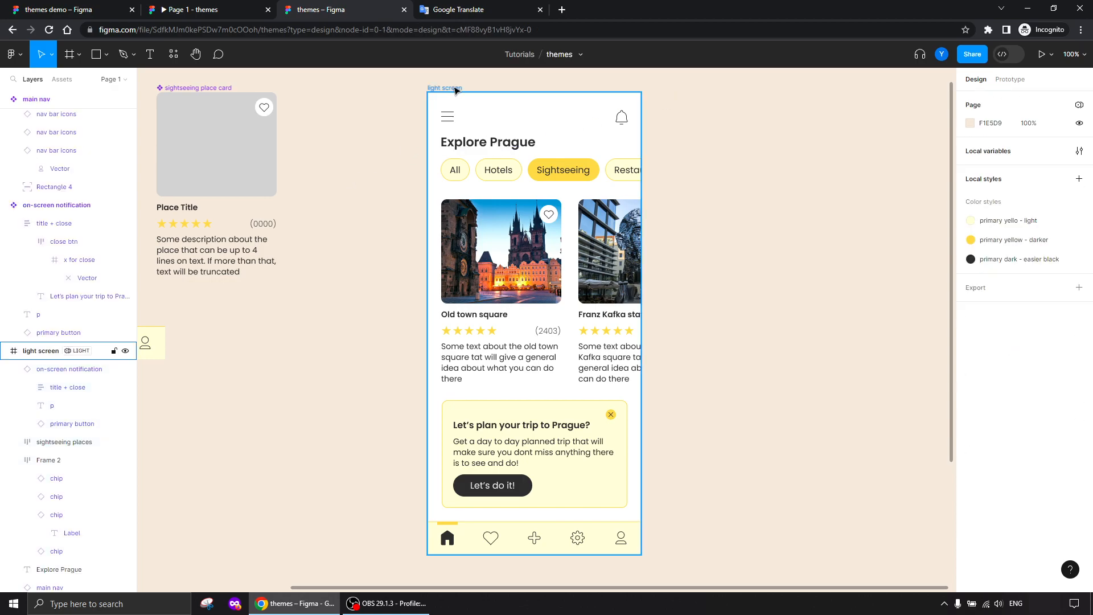
{"action": "left_click", "coordinate": [1079, 339]}
{"action": "mouse_move", "coordinate": [1013, 375]}
{"action": "left_click", "coordinate": [892, 410]}
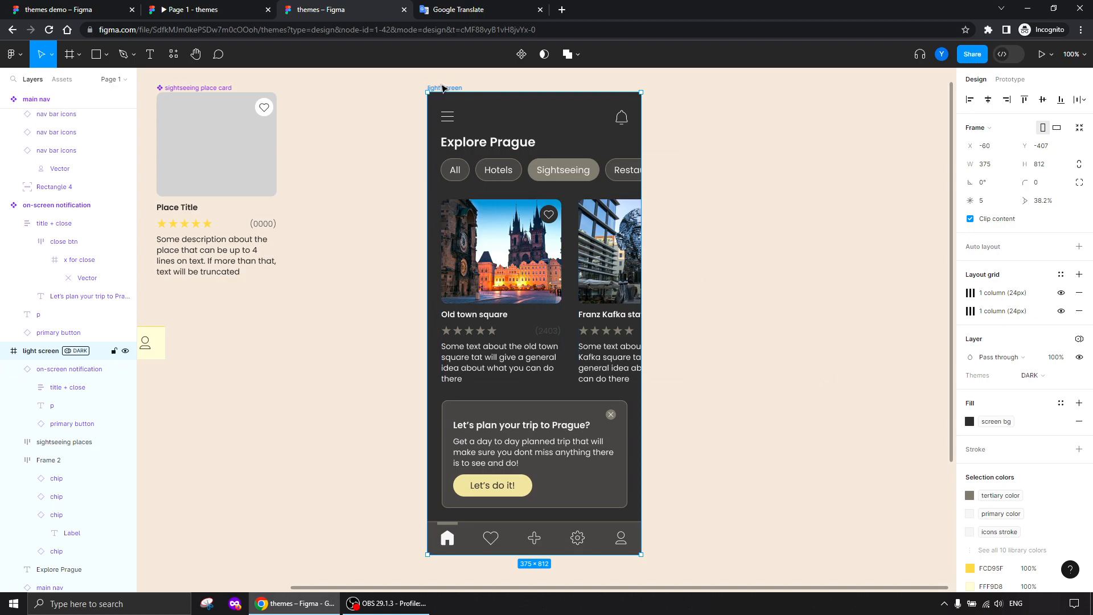
{"action": "left_click_drag", "start_coordinate": [443, 88], "coordinate": [721, 92]}
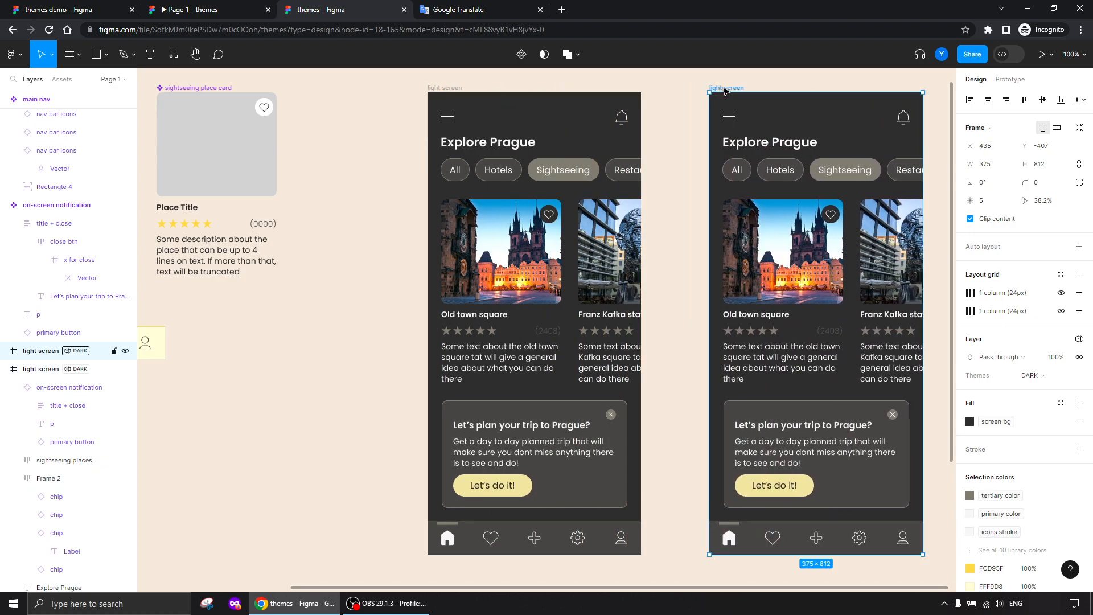
- Set the original light screen frame's Themes mode to LIGHT and deselect it
{"action": "left_click", "coordinate": [443, 88]}
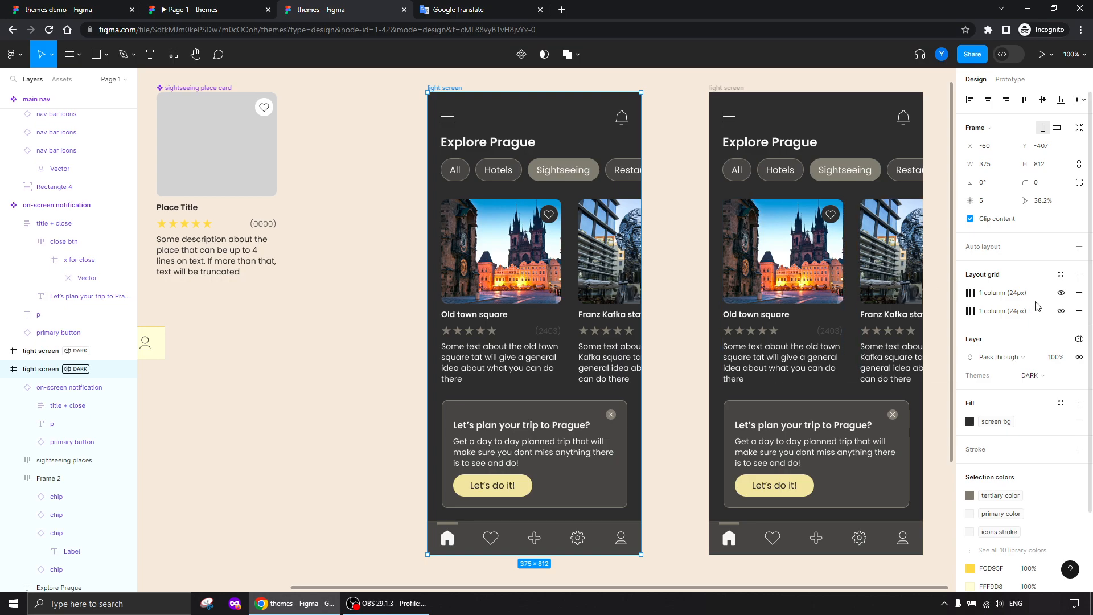
{"action": "left_click", "coordinate": [1079, 340]}
{"action": "mouse_move", "coordinate": [990, 374]}
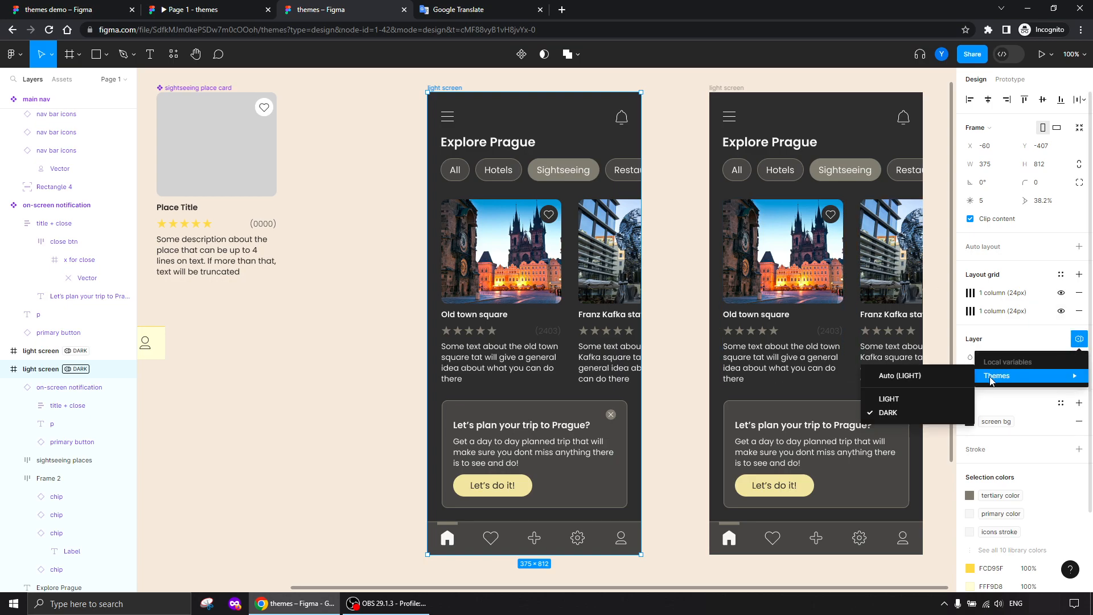
{"action": "left_click", "coordinate": [888, 399]}
{"action": "left_click", "coordinate": [364, 284]}
{"action": "scroll", "coordinate": [329, 359], "scroll_direction": "down", "scroll_amount": 1}
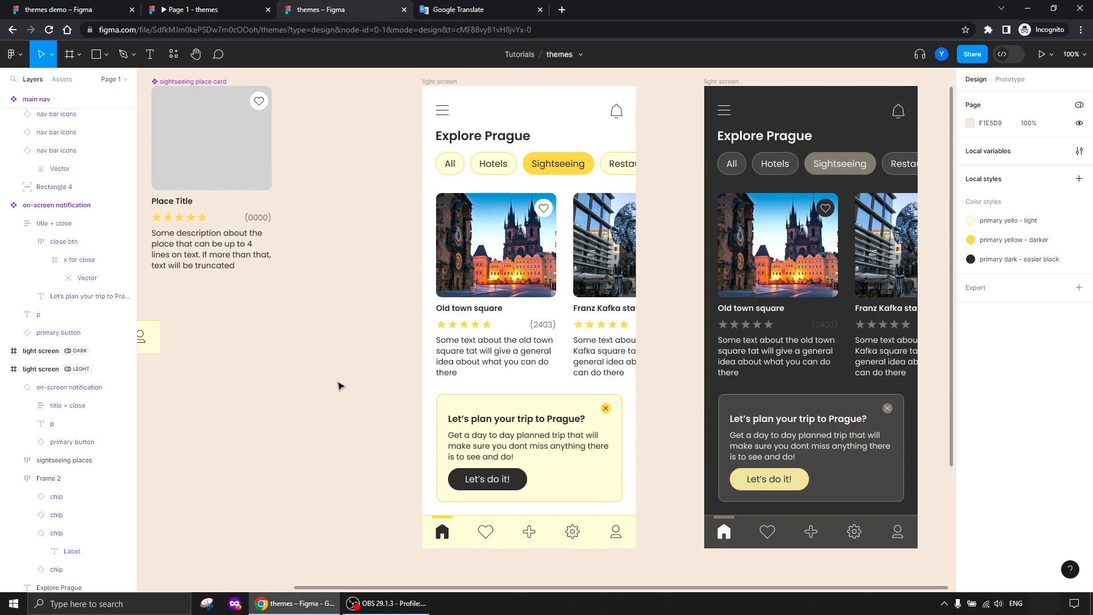
- Switch to Dev Mode and inspect the properties and code of the chip component's default variant
{"action": "left_click_drag", "start_coordinate": [239, 383], "coordinate": [690, 405]}
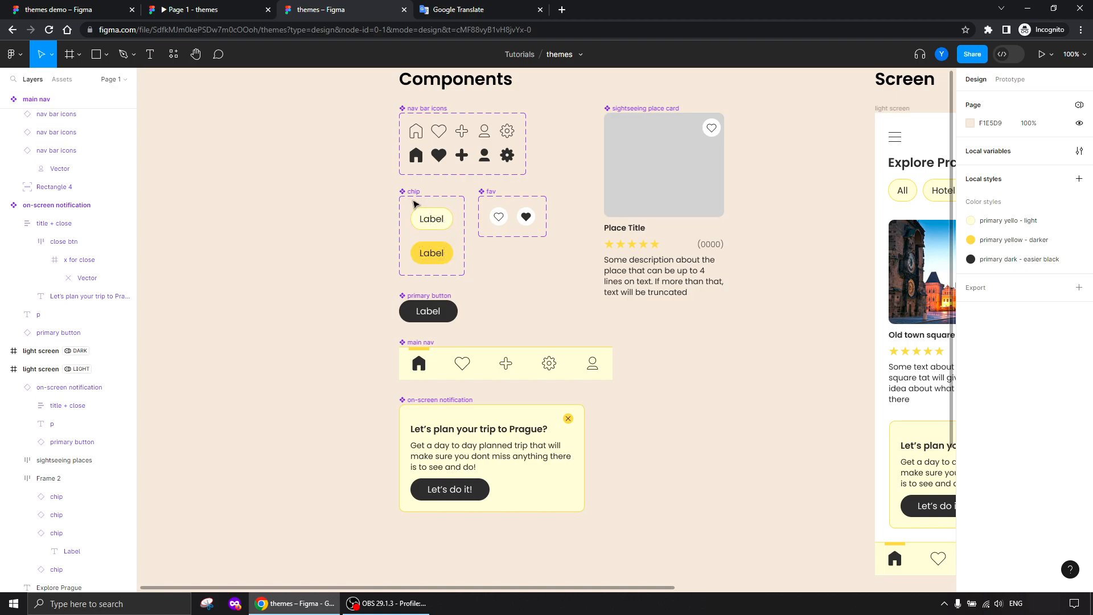
{"action": "left_click", "coordinate": [449, 364]}
{"action": "left_click_drag", "start_coordinate": [561, 287], "coordinate": [460, 316]}
{"action": "left_click", "coordinate": [1010, 54]}
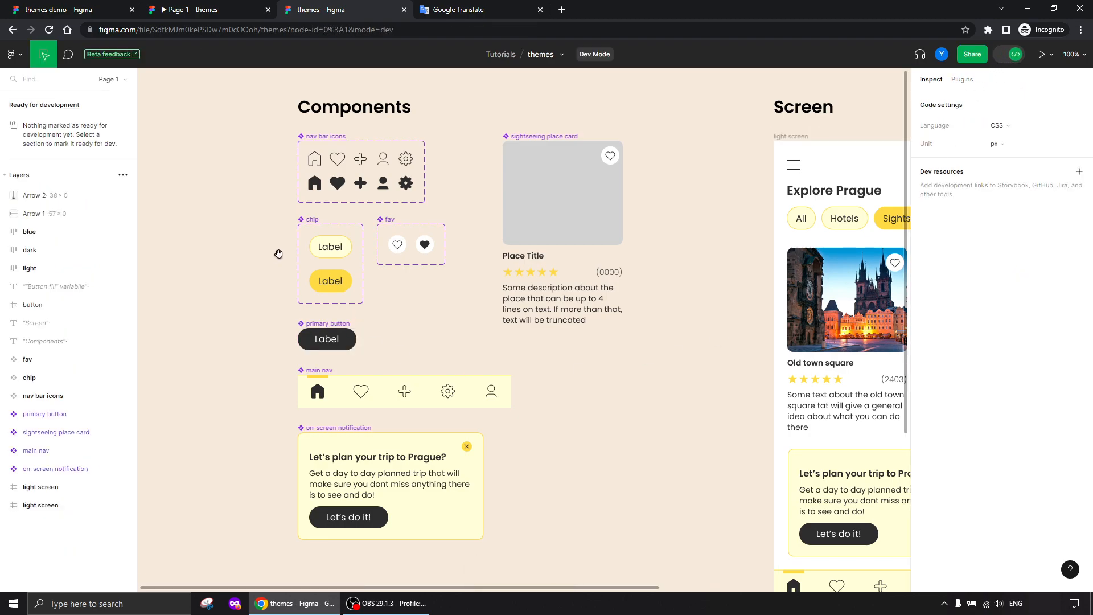
{"action": "left_click", "coordinate": [325, 246]}
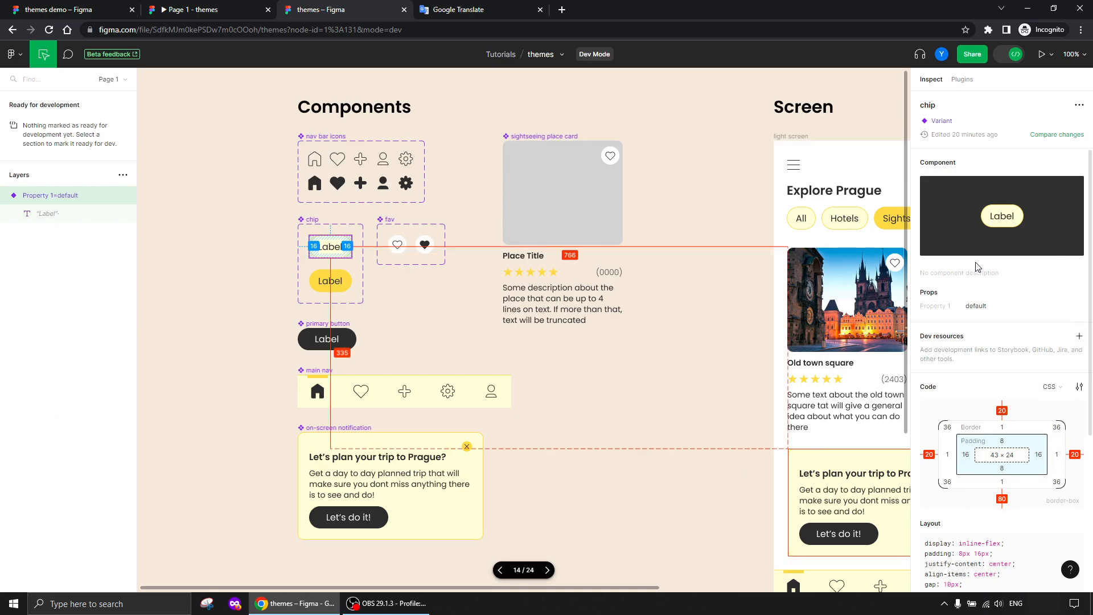
{"action": "scroll", "coordinate": [1036, 290], "scroll_direction": "down", "scroll_amount": 5}
{"action": "scroll", "coordinate": [1025, 296], "scroll_direction": "up", "scroll_amount": 5}
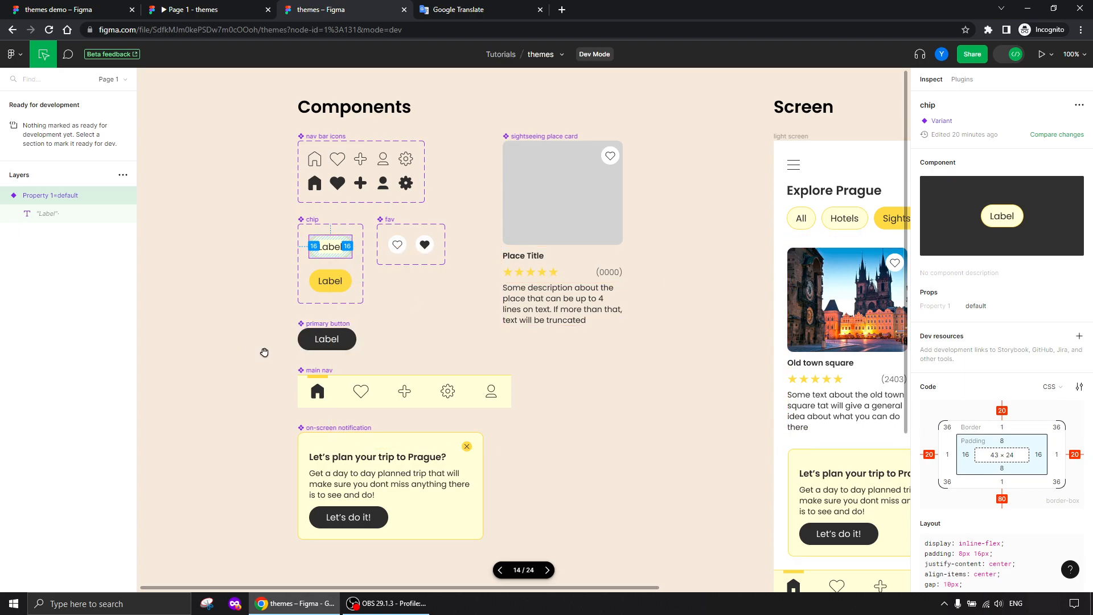
- Open the chip component set in the component playground
{"action": "left_click", "coordinate": [317, 227]}
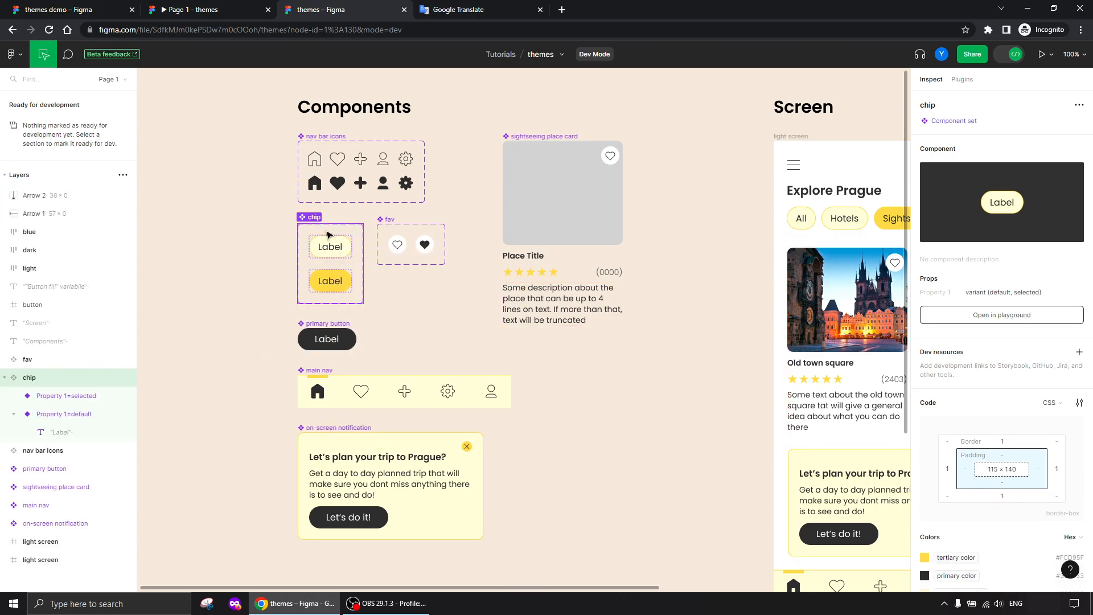
{"action": "left_click", "coordinate": [1005, 316]}
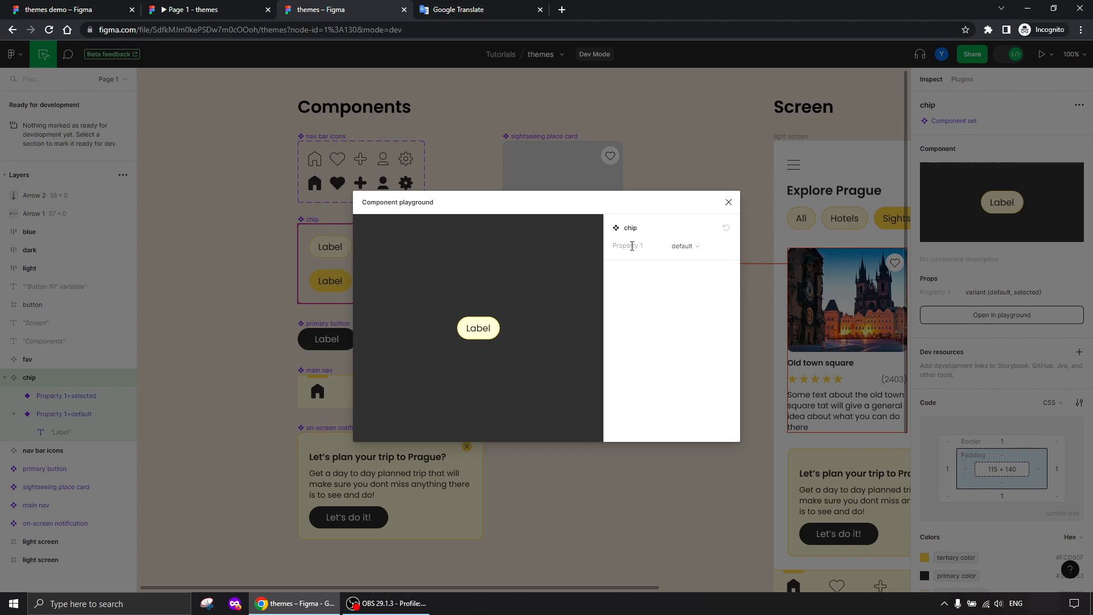
- Preview the chip's selected variant in the component playground, restore the default variant and close the playground
{"action": "left_click", "coordinate": [684, 246]}
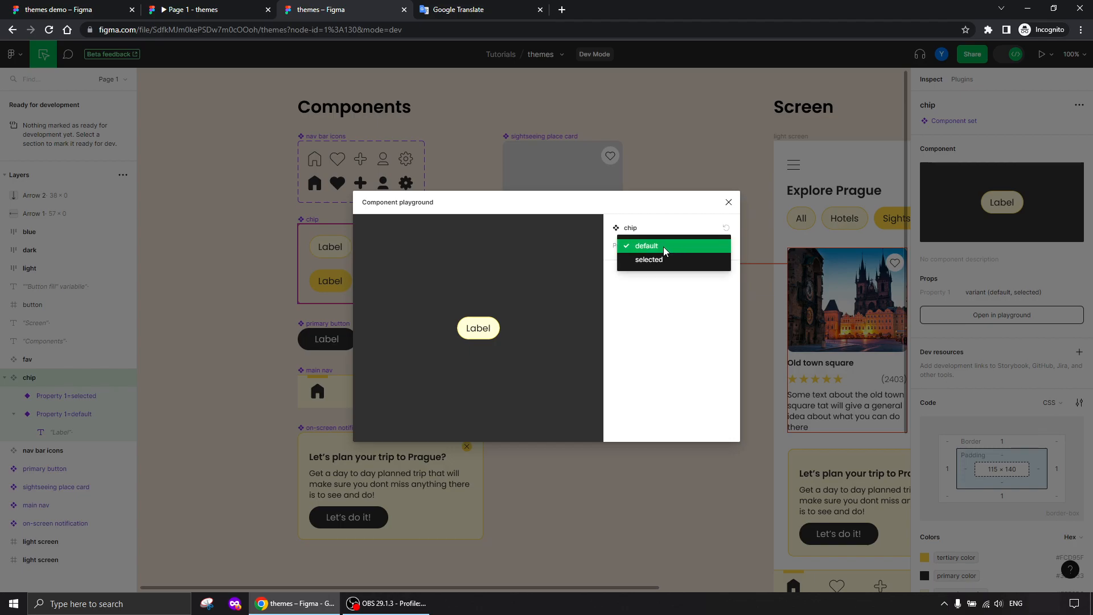
{"action": "left_click", "coordinate": [661, 259]}
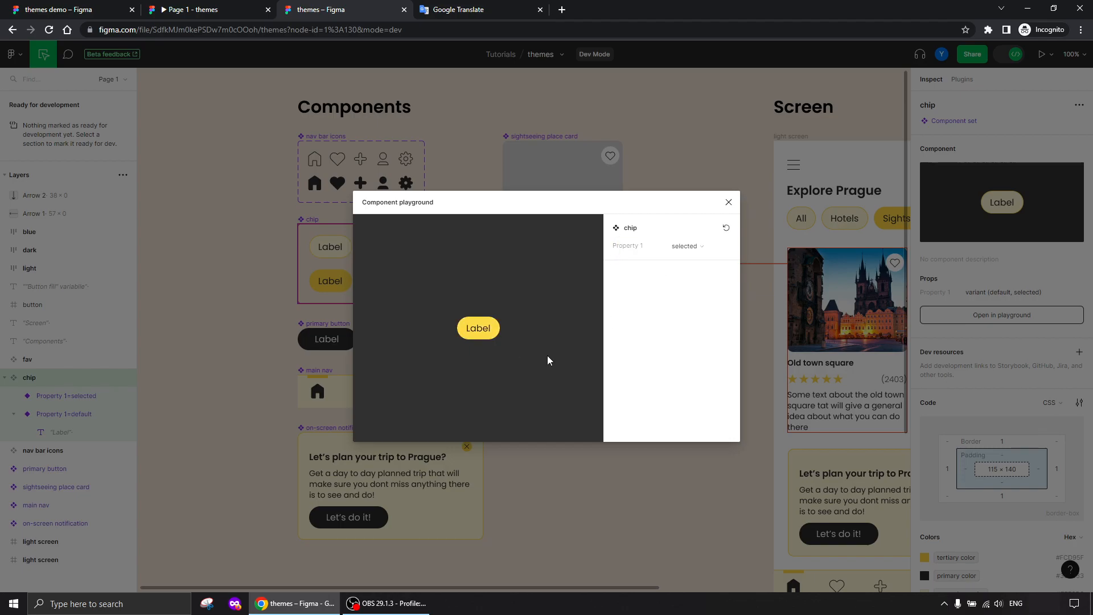
{"action": "left_click", "coordinate": [701, 251]}
{"action": "left_click", "coordinate": [681, 235]}
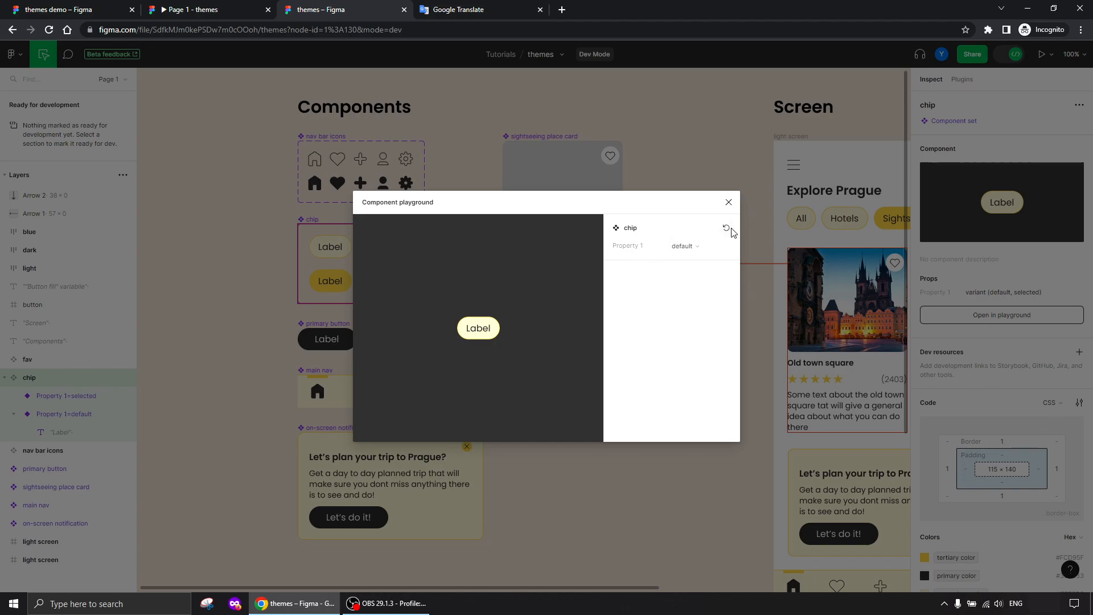
{"action": "left_click", "coordinate": [728, 202]}
{"action": "left_click", "coordinate": [420, 296]}
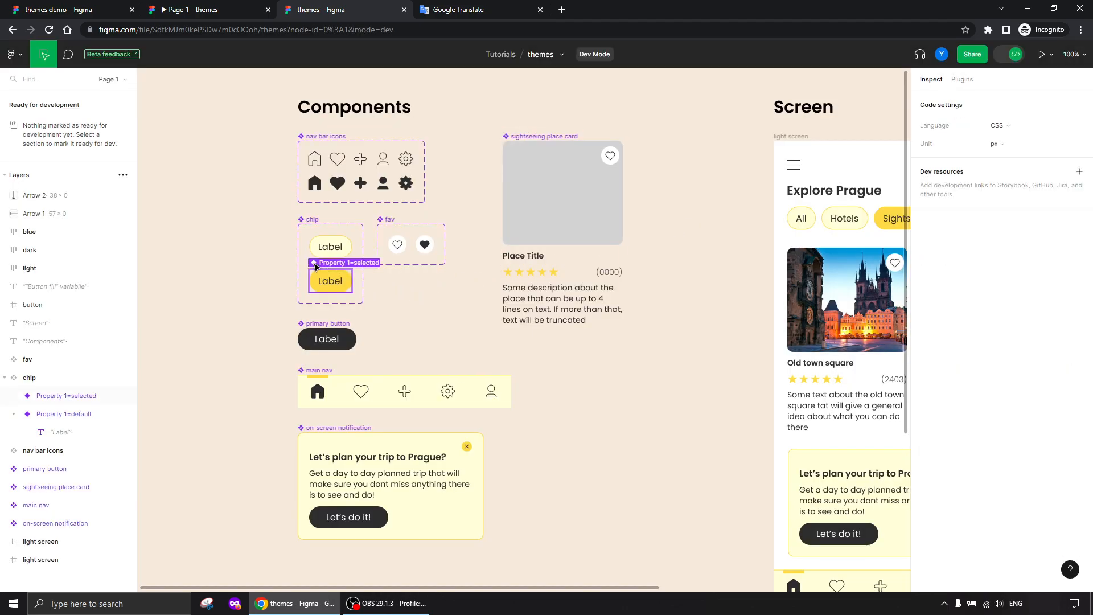
- Return to Design mode and duplicate the chip component set onto the empty canvas beside the Components section at X -1483, Y -261
{"action": "left_click_drag", "start_coordinate": [227, 239], "coordinate": [604, 253]}
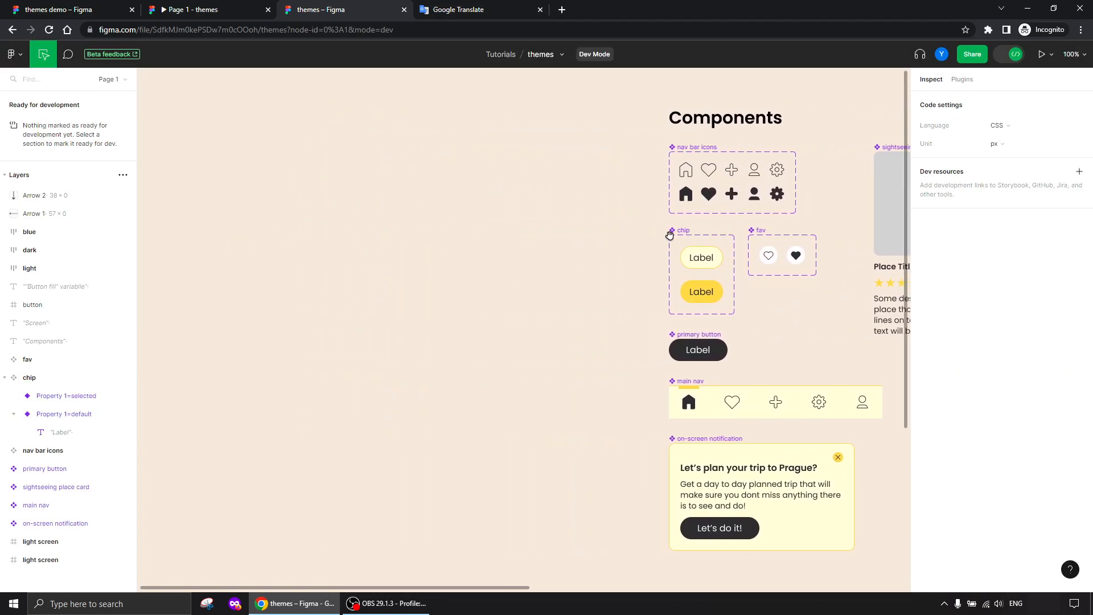
{"action": "left_click", "coordinate": [1005, 60]}
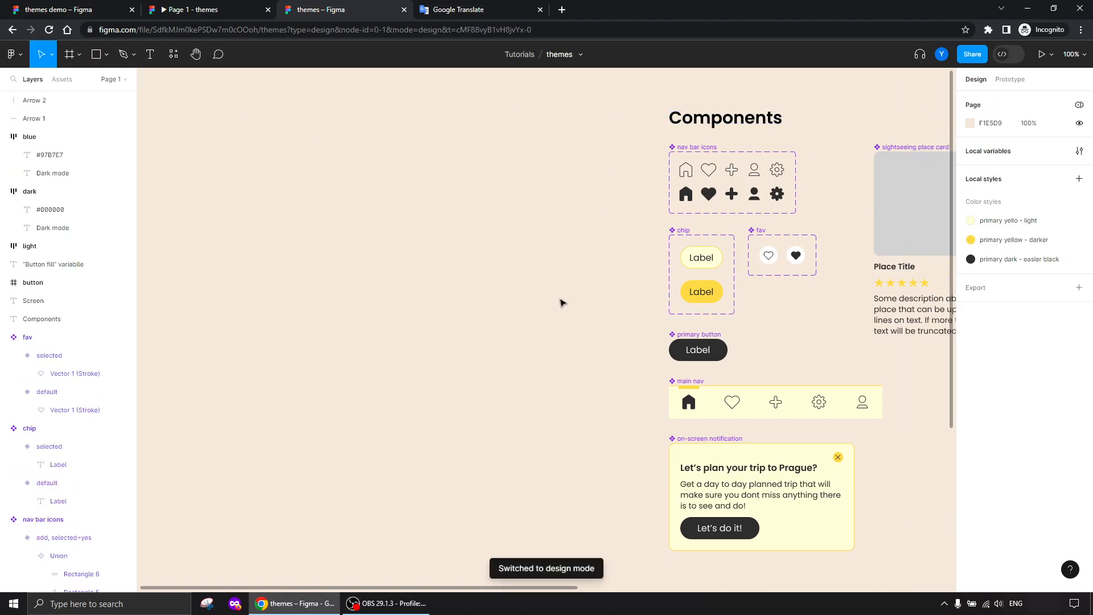
{"action": "left_click", "coordinate": [683, 231]}
{"action": "left_click_drag", "start_coordinate": [683, 232], "coordinate": [349, 232]}
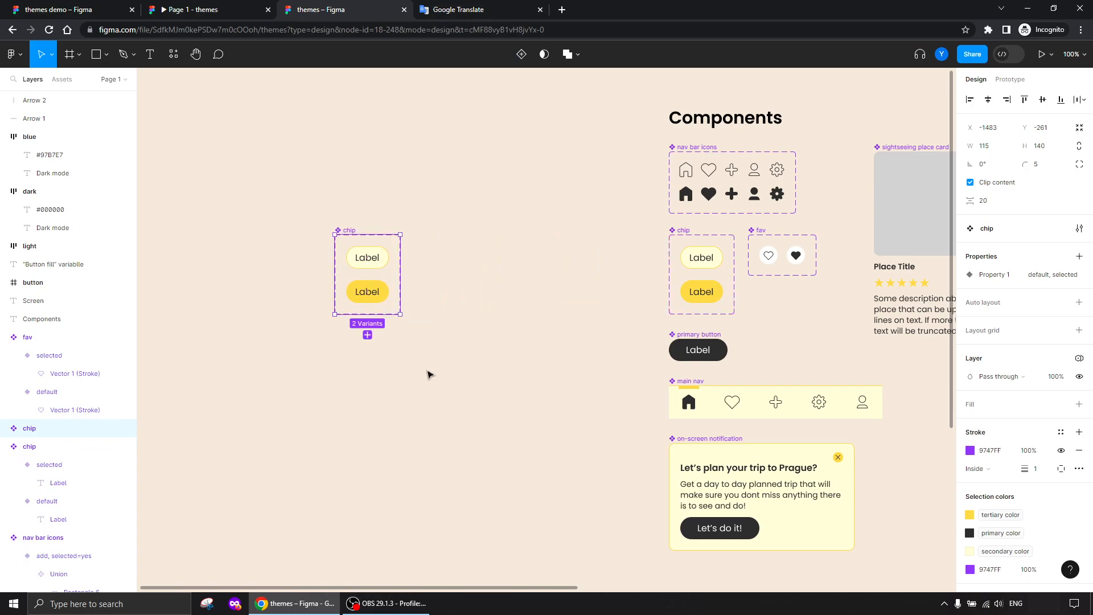
- Widen the duplicated chip set to 254 and copy both of its variants into a second column
{"action": "left_click_drag", "start_coordinate": [400, 290], "coordinate": [479, 290]}
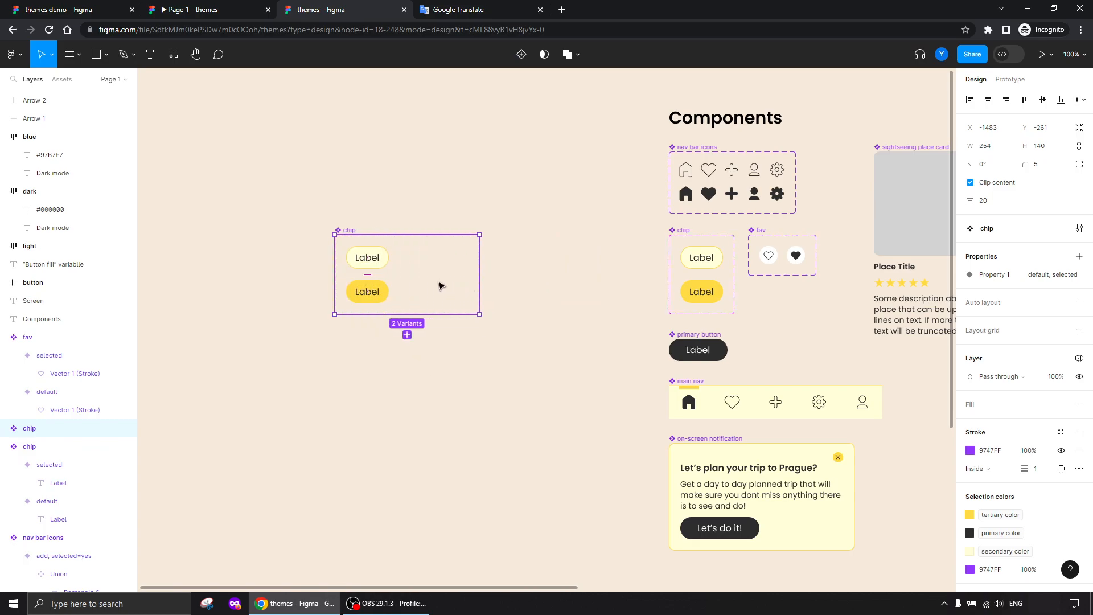
{"action": "left_click_drag", "start_coordinate": [427, 243], "coordinate": [424, 302]}
{"action": "left_click", "coordinate": [459, 420]}
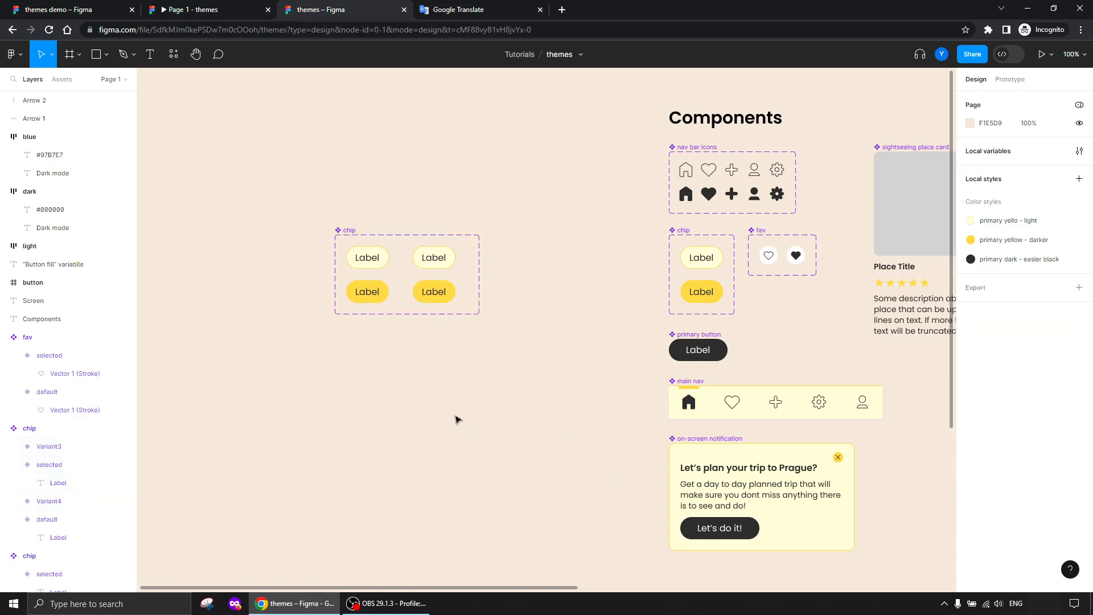
- Set the Themes mode of the copied default chip variant in the second column to DARK
{"action": "left_click", "coordinate": [445, 264]}
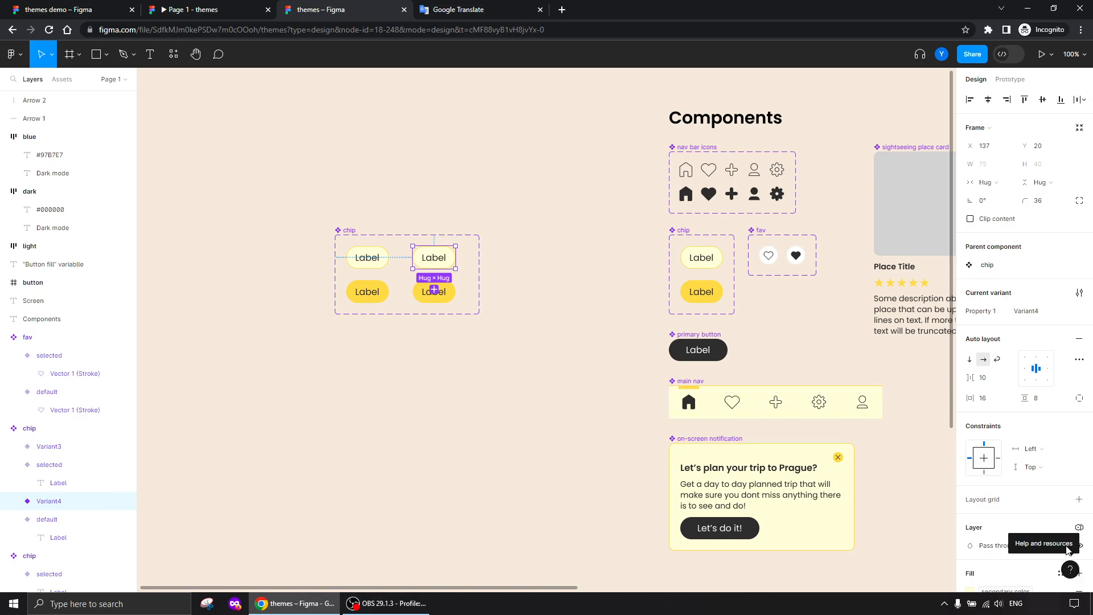
{"action": "left_click", "coordinate": [1079, 527]}
{"action": "mouse_move", "coordinate": [1059, 564]}
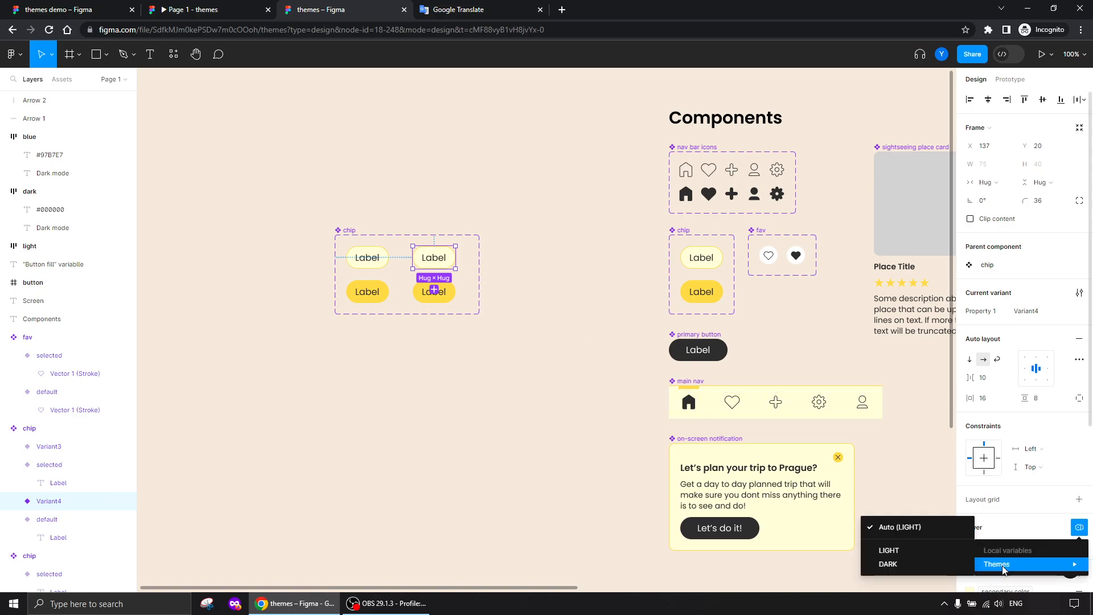
{"action": "left_click", "coordinate": [887, 567]}
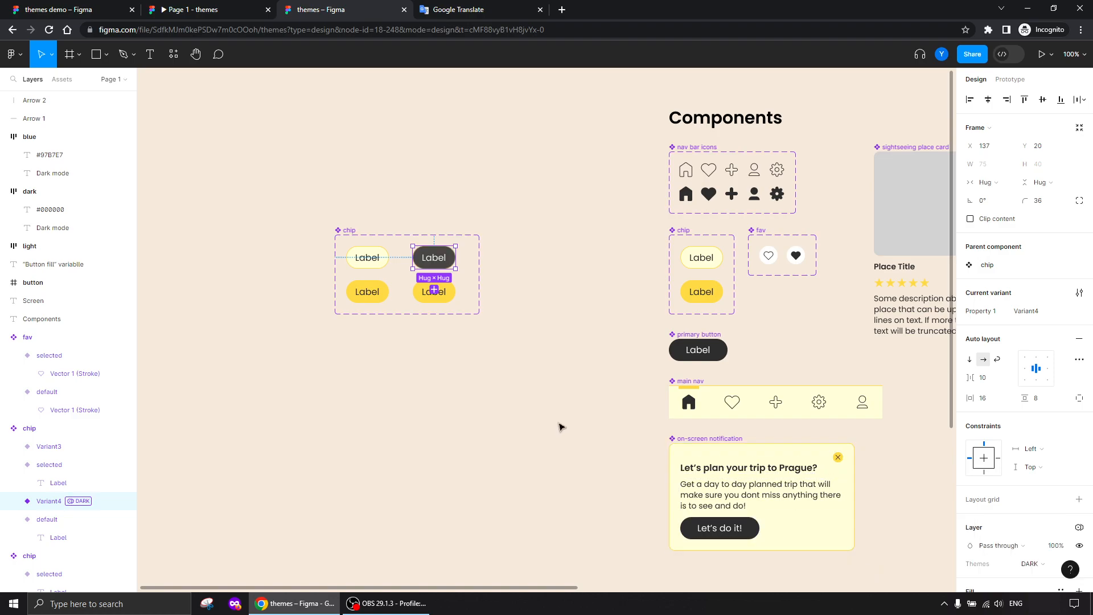
{"action": "left_click", "coordinate": [434, 289]}
{"action": "left_click", "coordinate": [408, 380]}
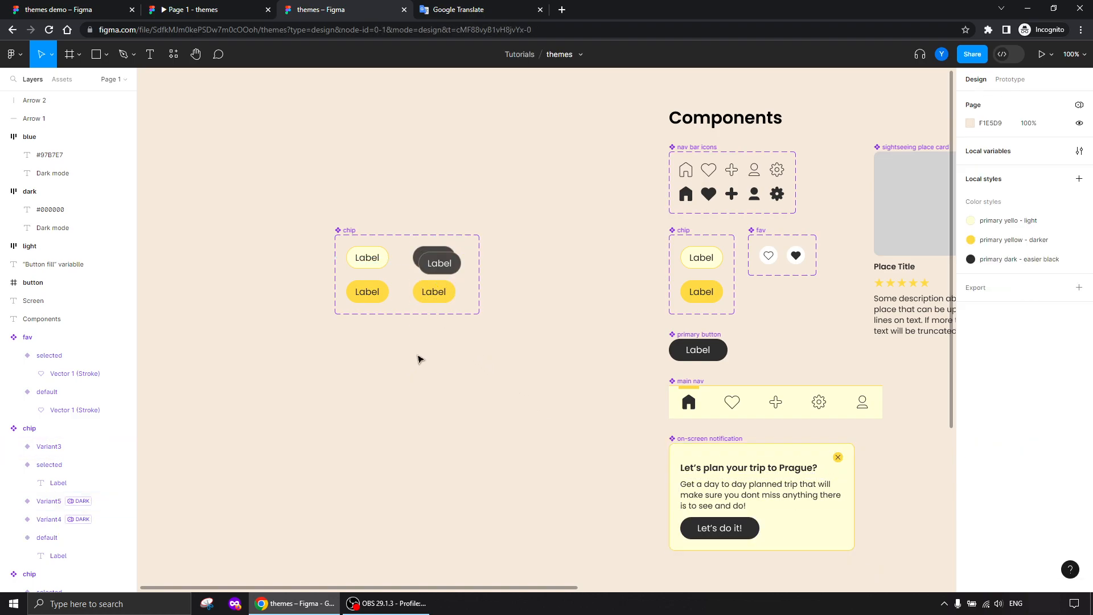
{"action": "left_click", "coordinate": [439, 266]}
{"action": "key", "text": "Delete"}
- Set the Themes mode of the copied selected chip variant to DARK and deselect it
{"action": "left_click", "coordinate": [433, 290]}
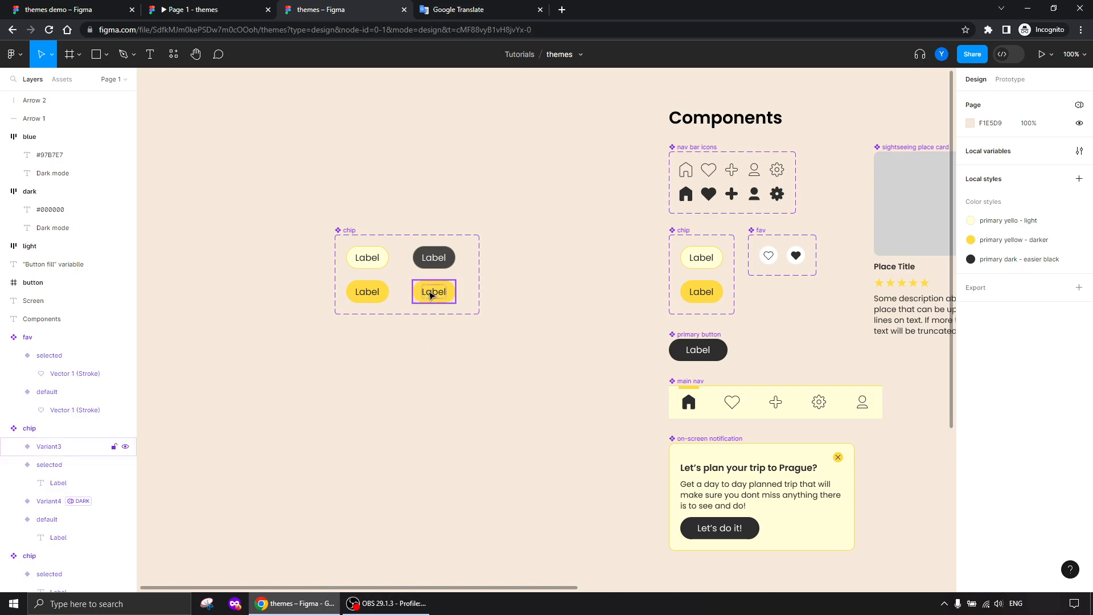
{"action": "scroll", "coordinate": [1045, 383], "scroll_direction": "down", "scroll_amount": 4}
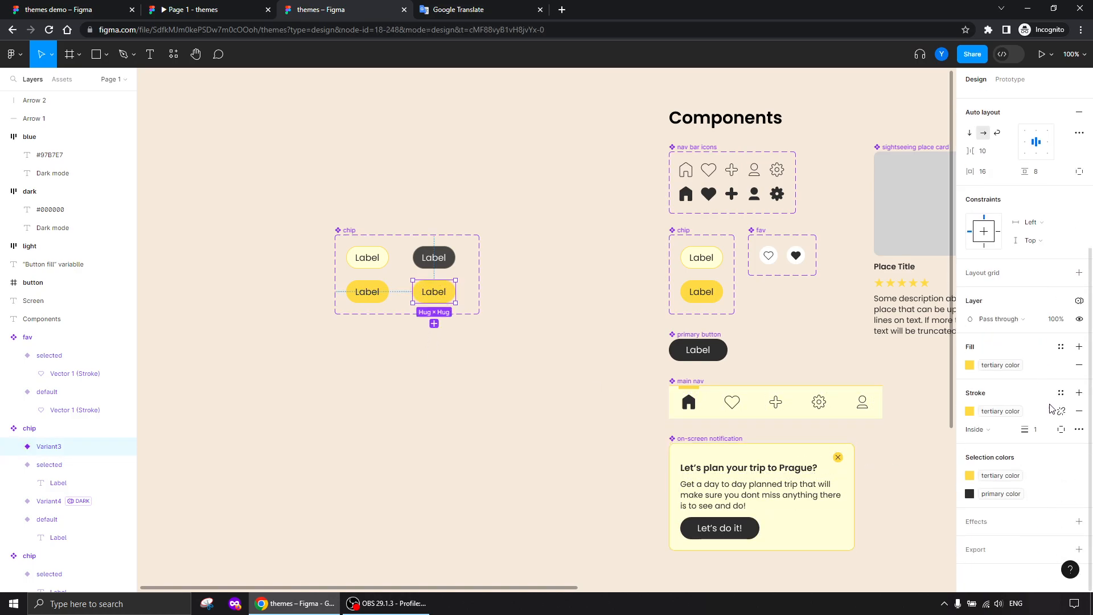
{"action": "left_click", "coordinate": [1078, 300]}
{"action": "mouse_move", "coordinate": [1008, 340]}
{"action": "left_click", "coordinate": [888, 374]}
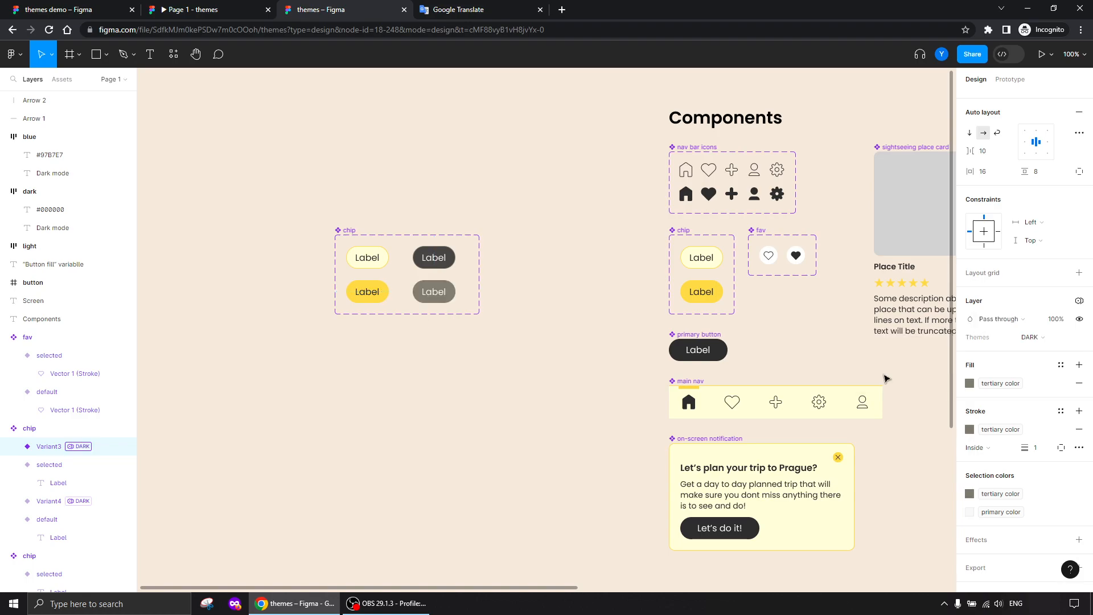
{"action": "left_click", "coordinate": [414, 395]}
- Inspect the four-variant chip set in Dev Mode and view its Property 1 options in the component playground
{"action": "left_click_drag", "start_coordinate": [338, 369], "coordinate": [405, 415]}
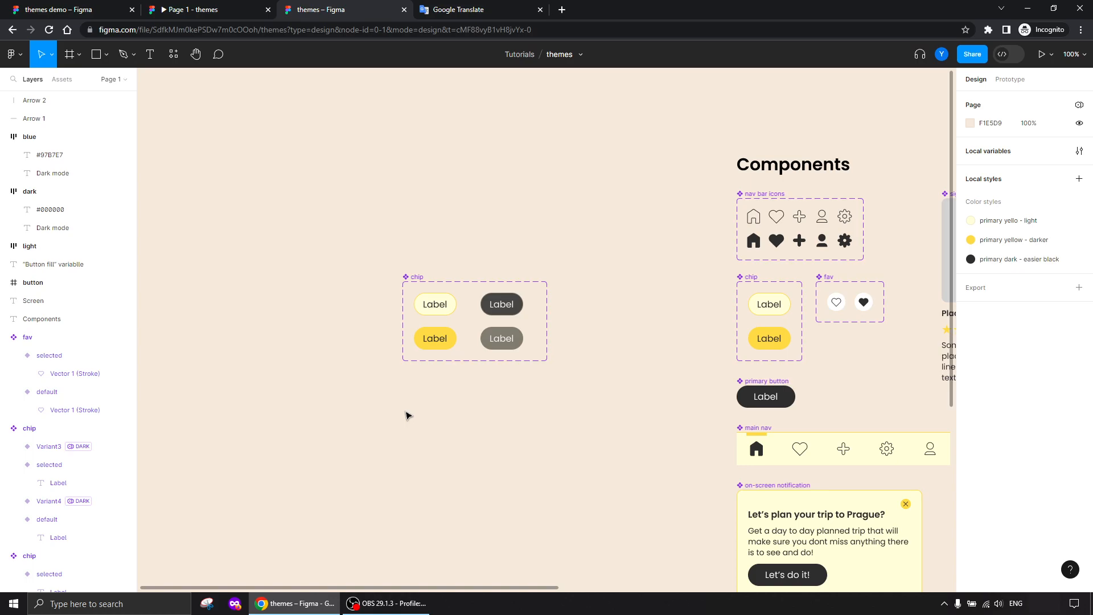
{"action": "left_click", "coordinate": [422, 285]}
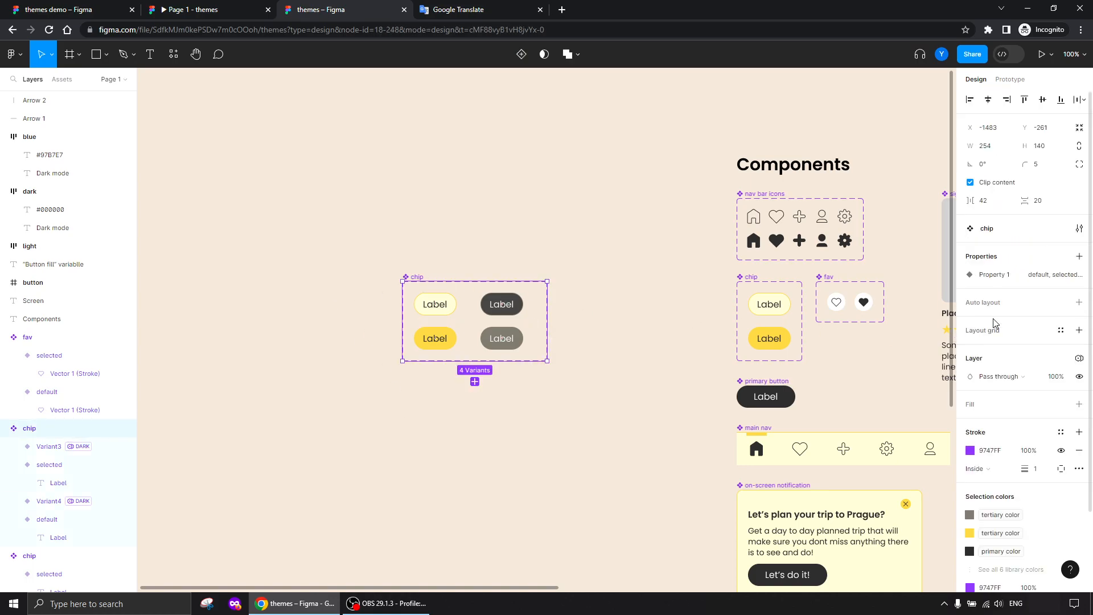
{"action": "key", "text": "shift+d"}
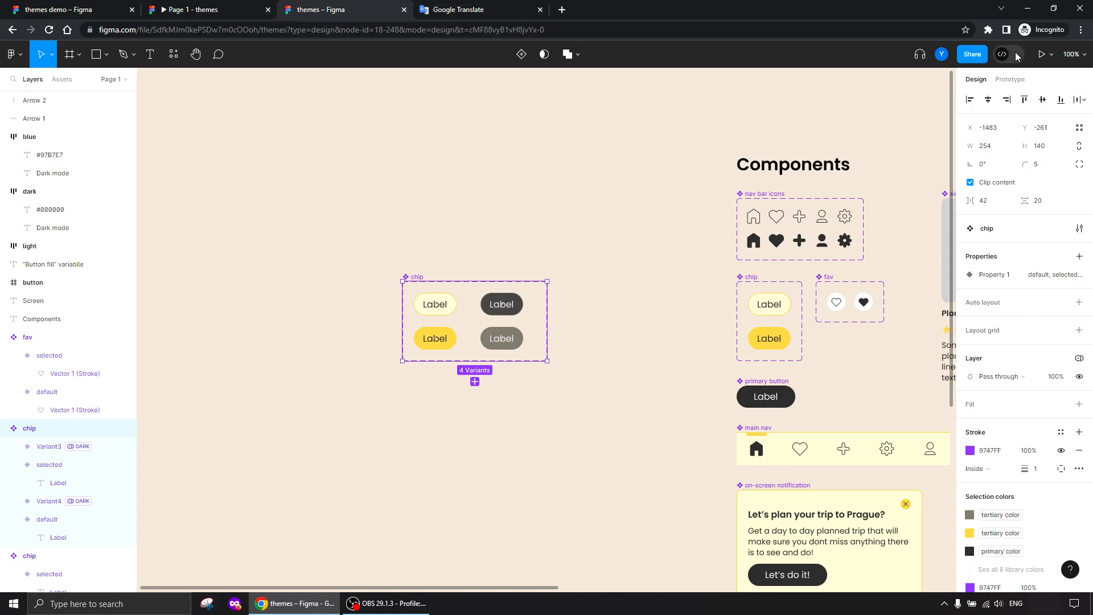
{"action": "left_click", "coordinate": [988, 315]}
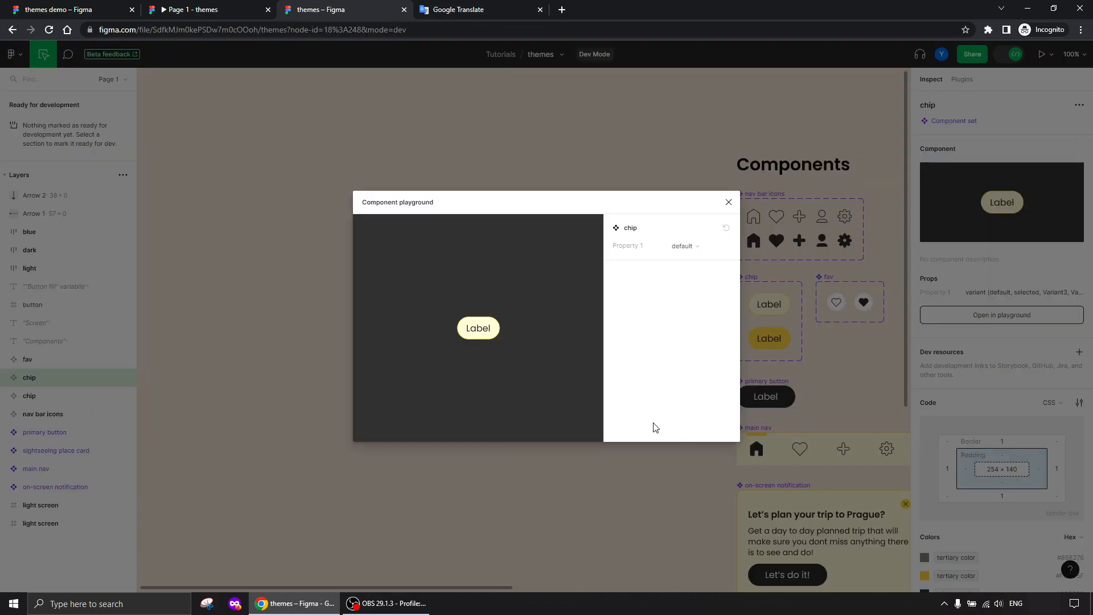
{"action": "left_click", "coordinate": [722, 249]}
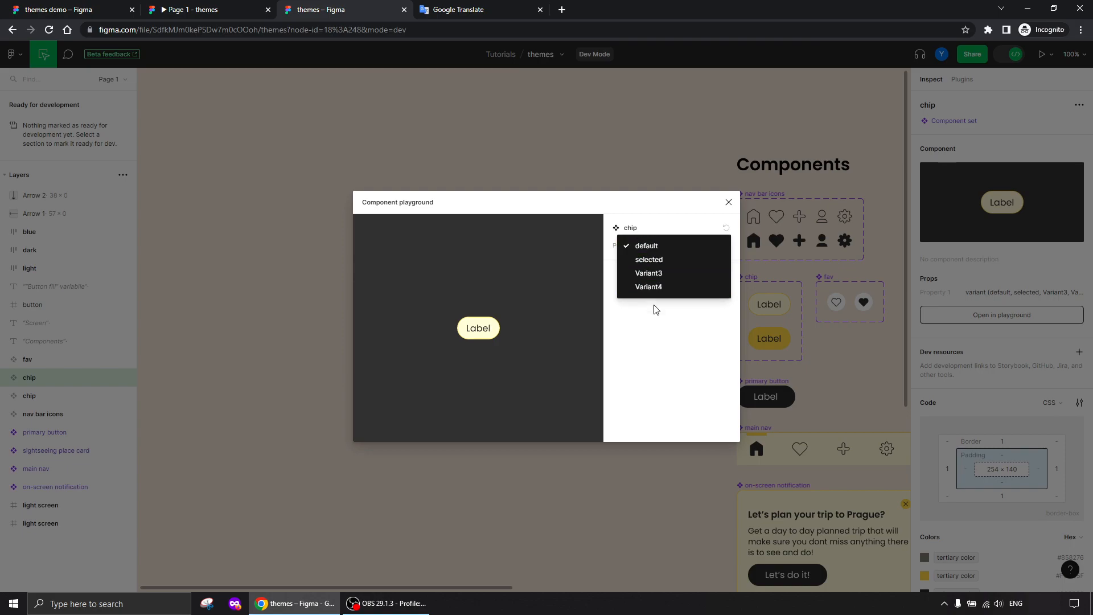
{"action": "left_click", "coordinate": [658, 325]}
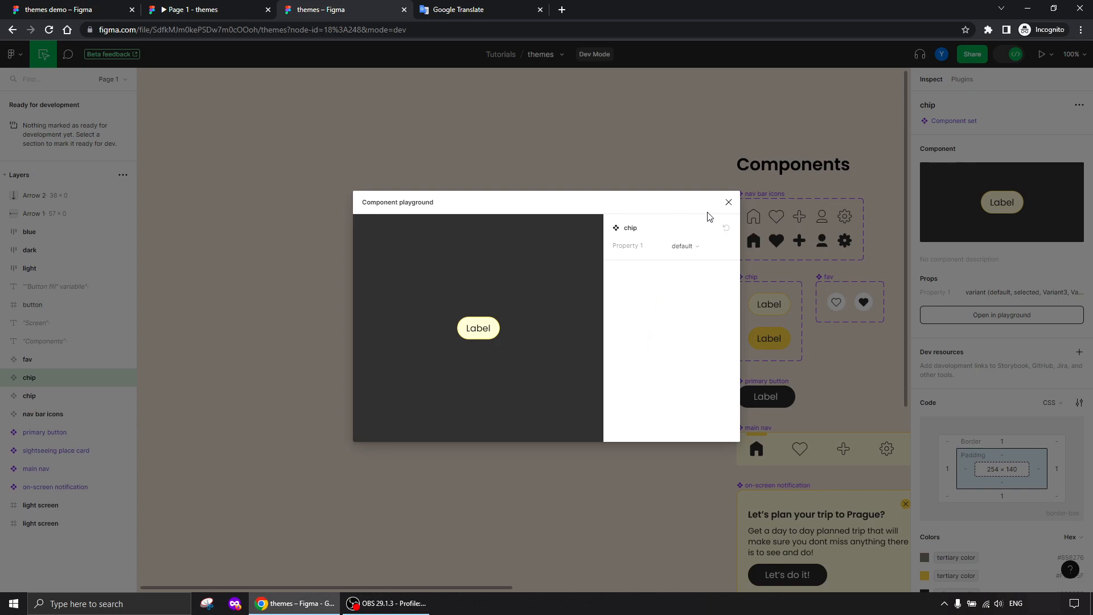
{"action": "left_click", "coordinate": [728, 202]}
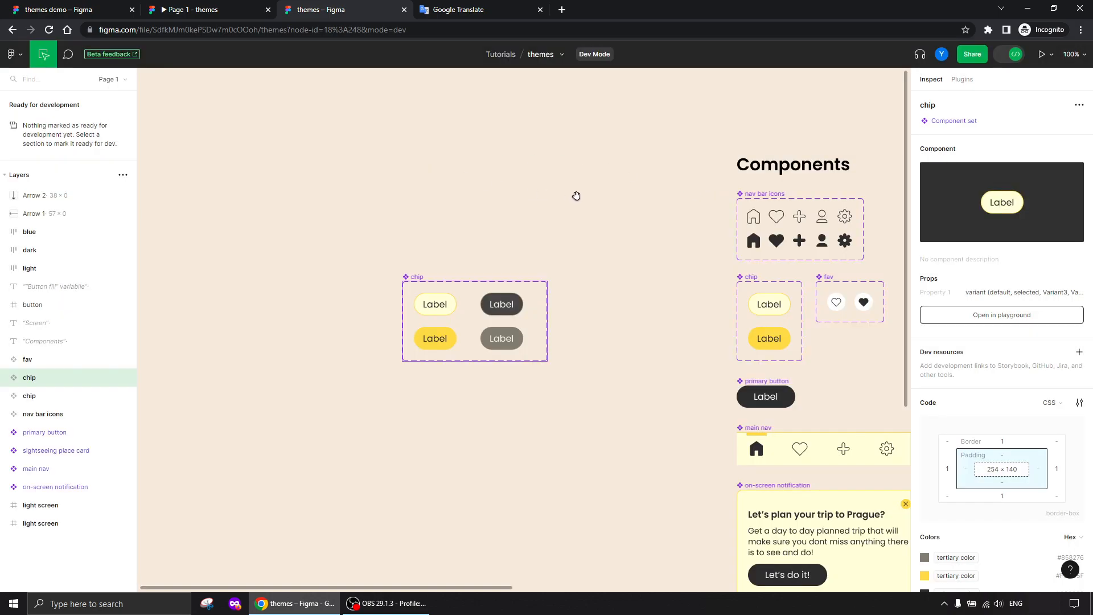
- Return to Design mode and review the Themes collection's LIGHT and DARK variables alongside the two Prague screens
{"action": "left_click", "coordinate": [1015, 54]}
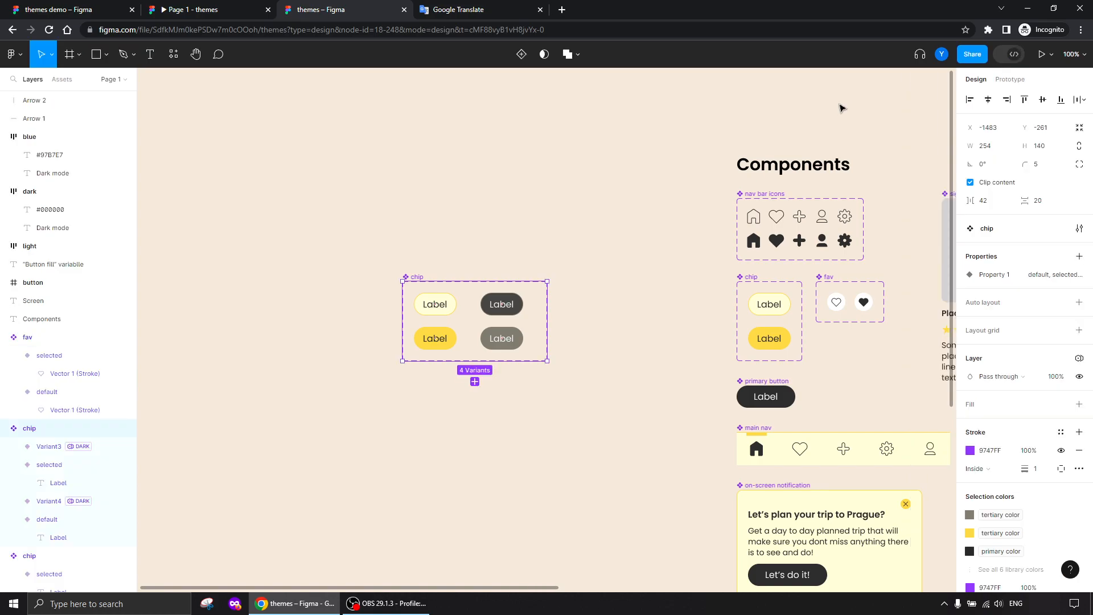
{"action": "mouse_move", "coordinate": [632, 361]}
{"action": "left_mouse_down"}
{"action": "mouse_move", "coordinate": [321, 341]}
{"action": "mouse_move", "coordinate": [239, 322]}
{"action": "left_mouse_up"}
{"action": "left_click_drag", "start_coordinate": [748, 438], "coordinate": [336, 395]}
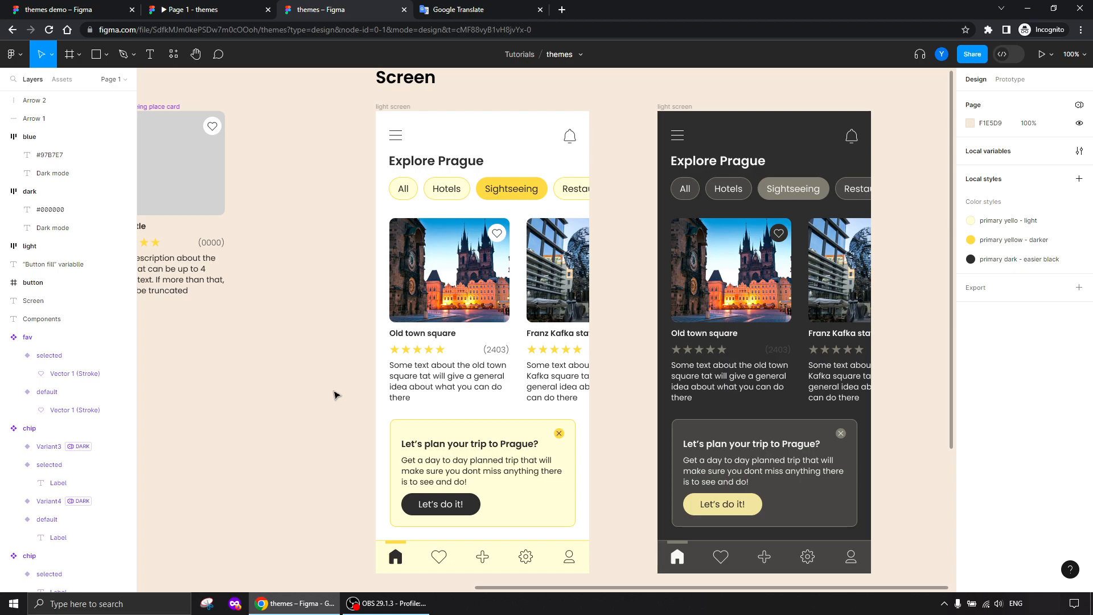
{"action": "left_click", "coordinate": [1079, 152]}
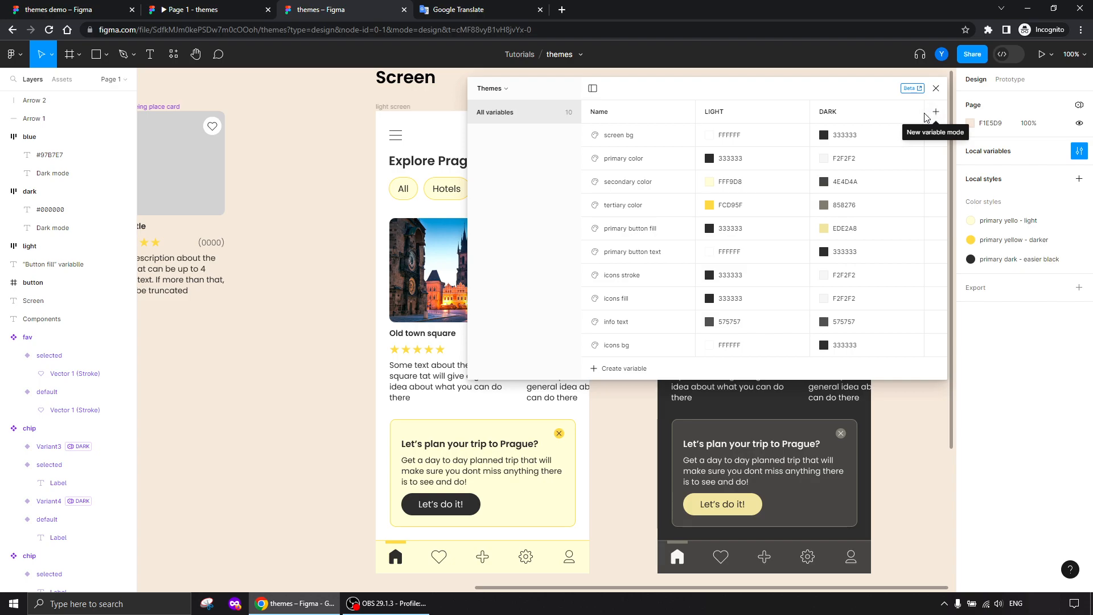
{"action": "left_click_drag", "start_coordinate": [797, 88], "coordinate": [573, 100]}
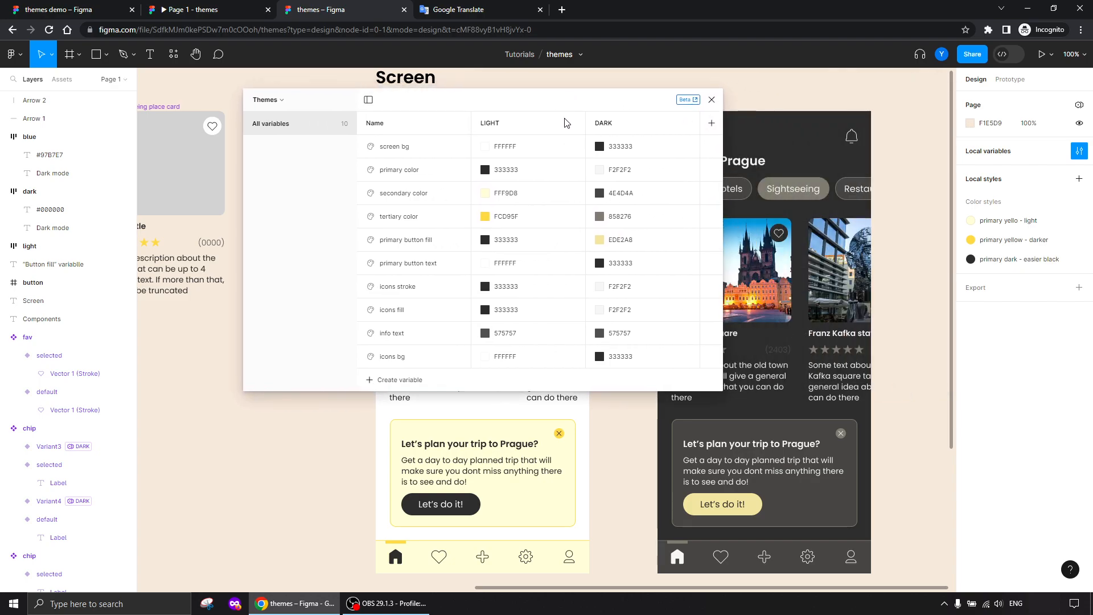
{"action": "left_click", "coordinate": [711, 100]}
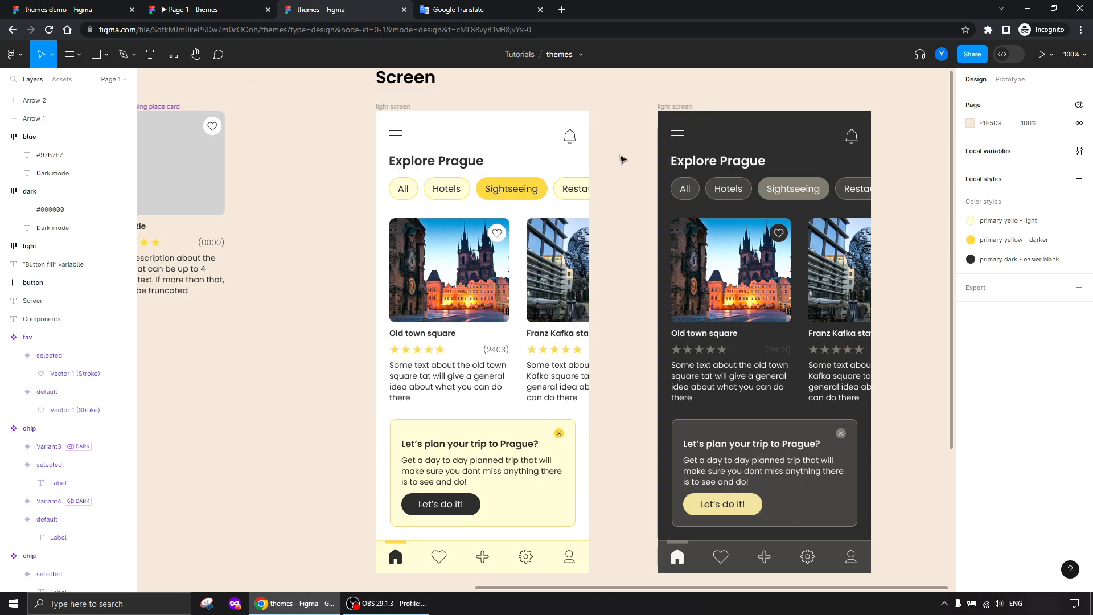